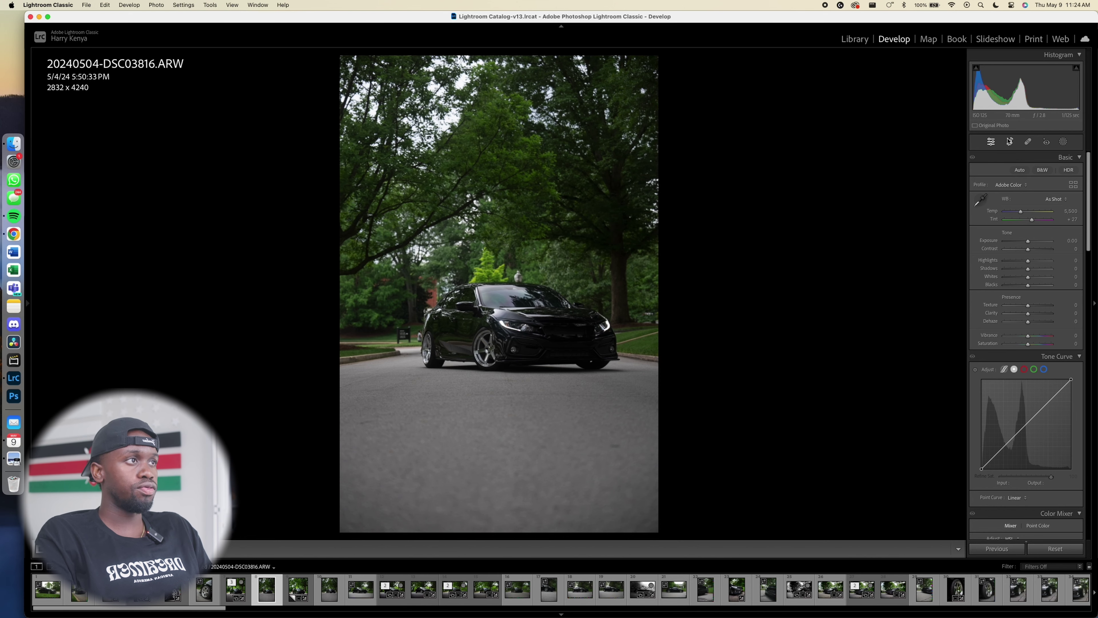
Set a 4 x 5 crop ratio and tighten the frame around the car
key(r)
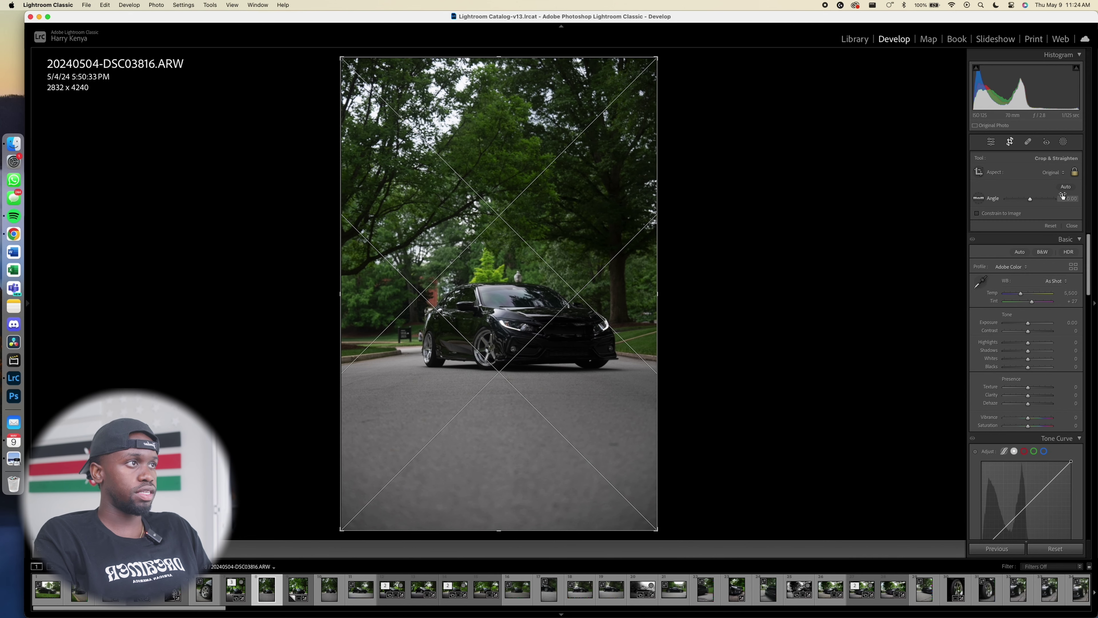
click(1054, 172)
click(1046, 203)
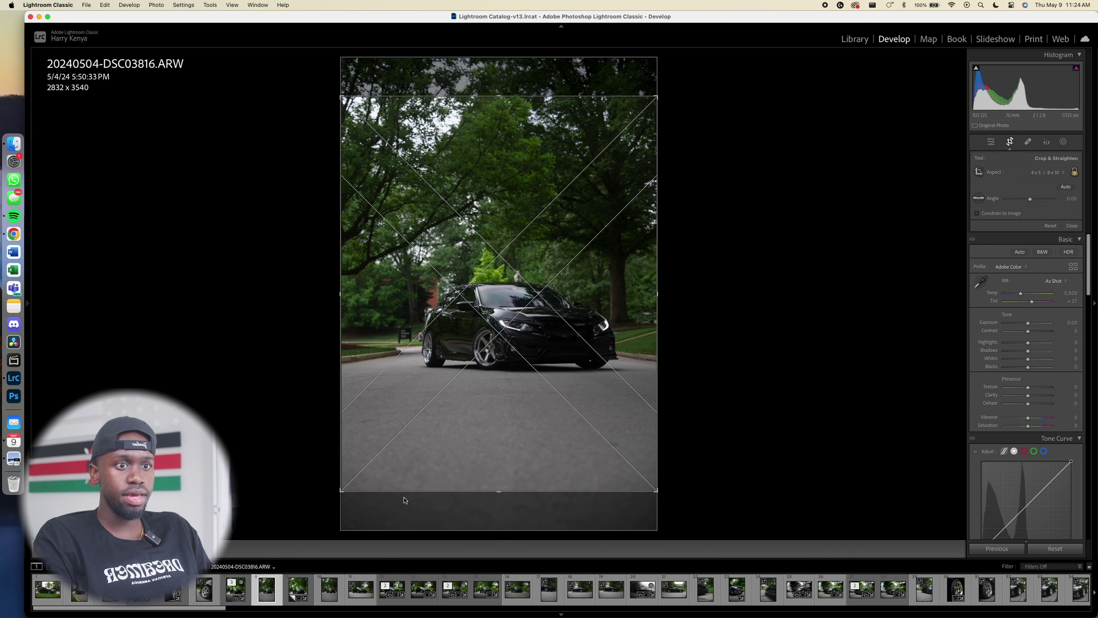
drag(344, 493, 555, 334)
drag(369, 462, 367, 458)
drag(514, 385, 521, 375)
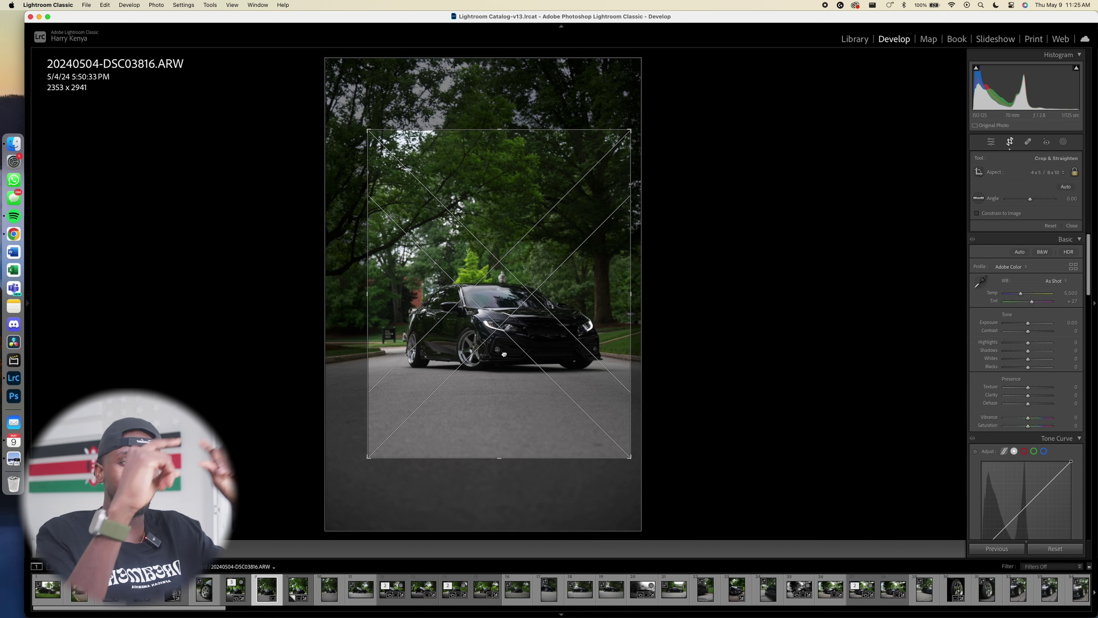
Center the car using the overlay guides and apply the 2353 x 2941 crop
key(o)
key(o)
key(o)
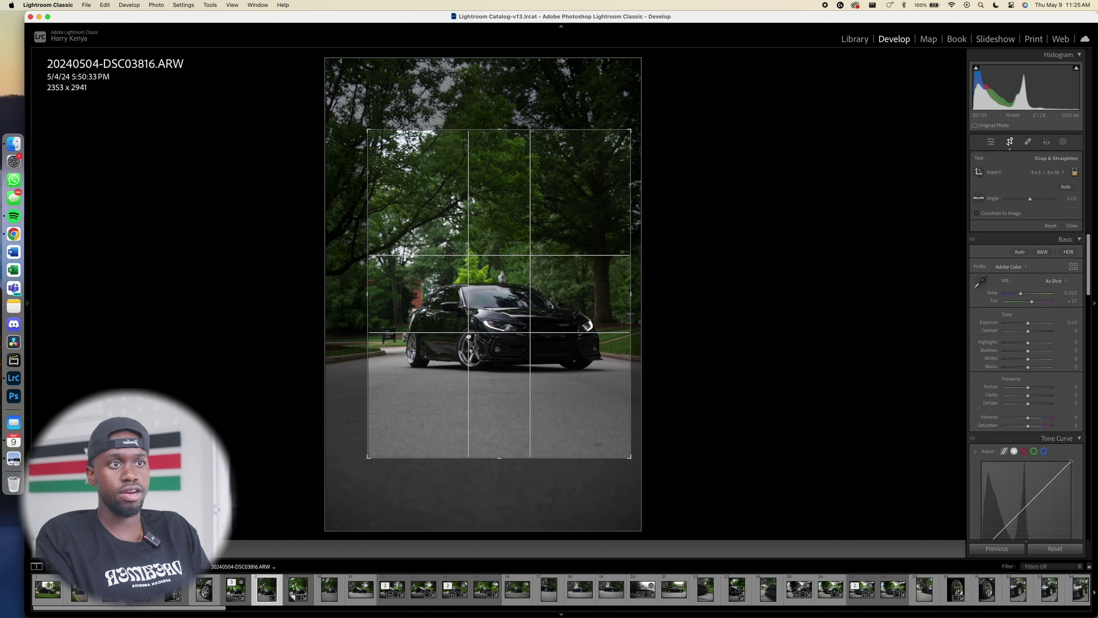
drag(503, 338, 501, 343)
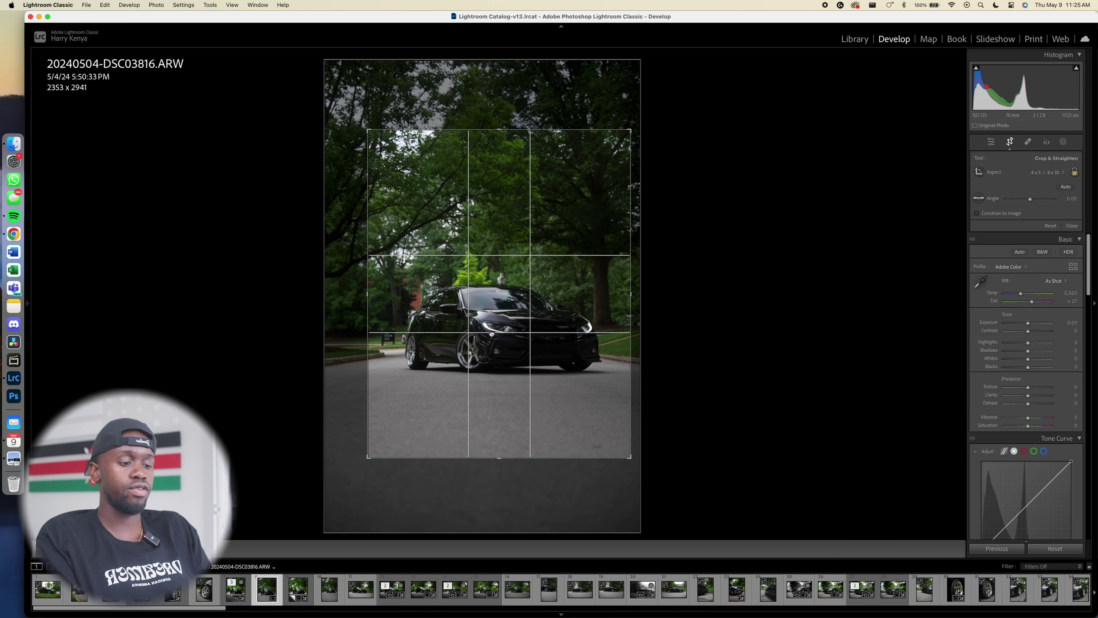
key(o)
key(o)
key(o)
key(o)
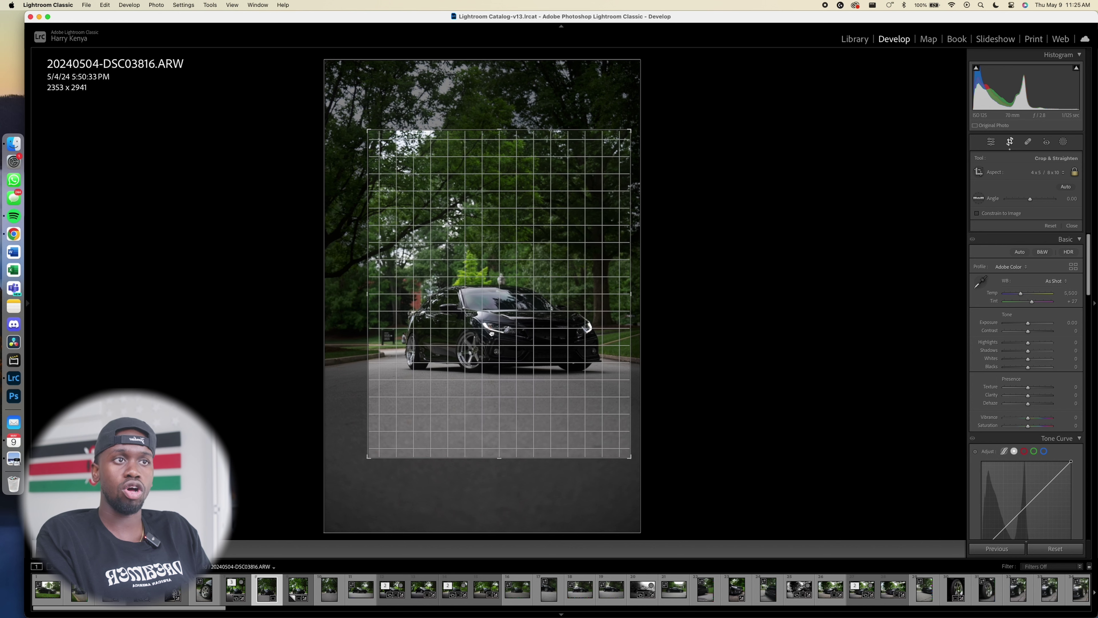
key(o)
key(o)
key(o)
key(o)
key(o)
key(o)
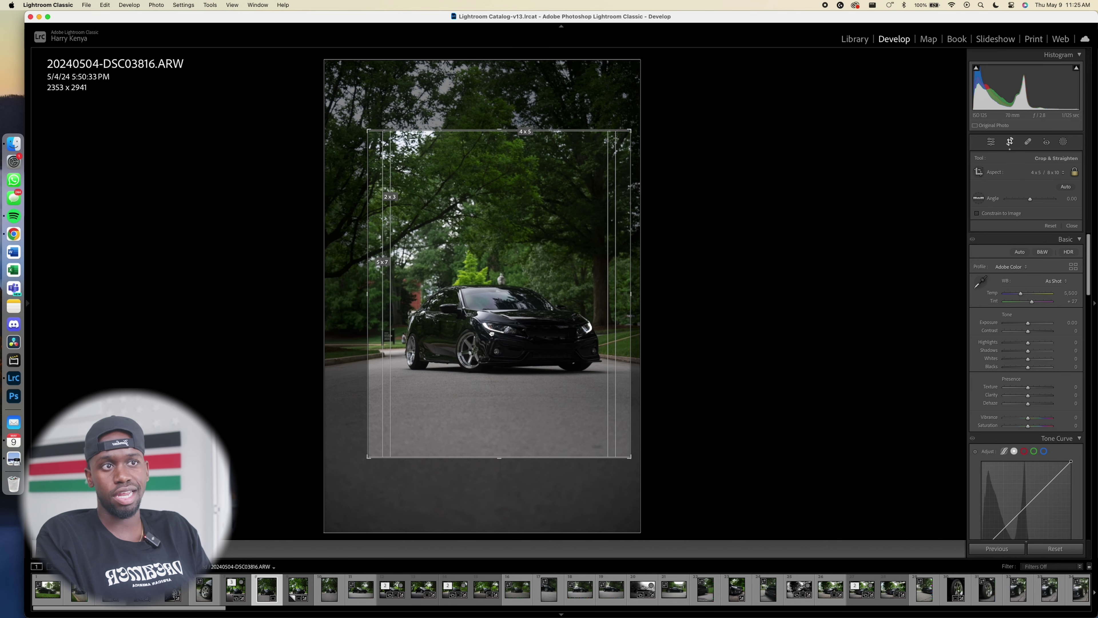
key(o)
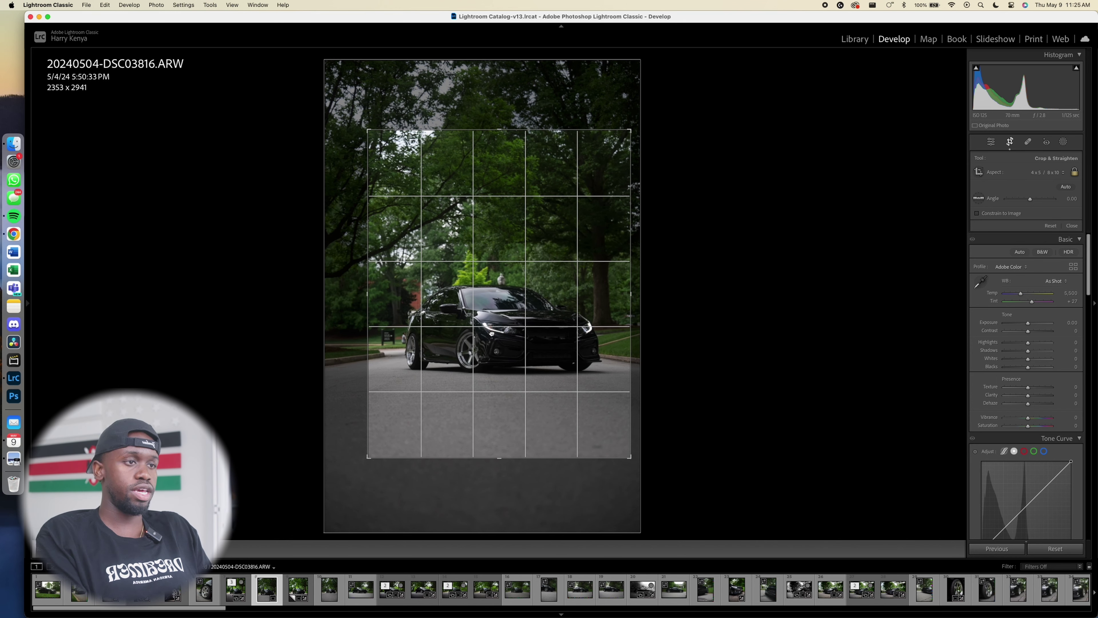
key(Return)
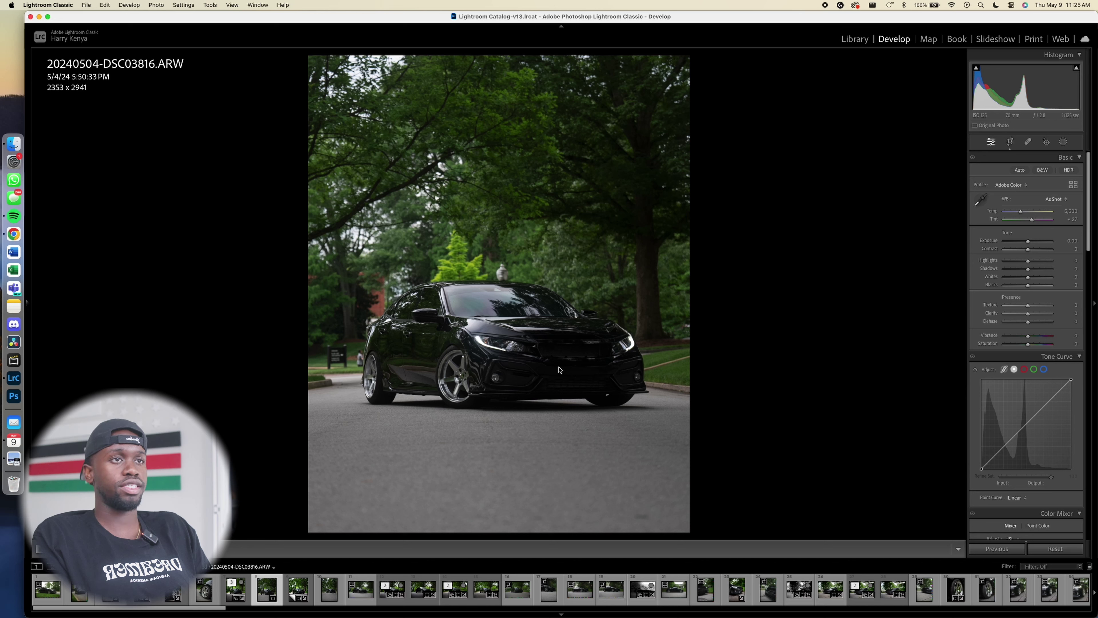
Raise Exposure to +1.50 and Dehaze to +72, then inspect the car up close
drag(1028, 241, 1037, 243)
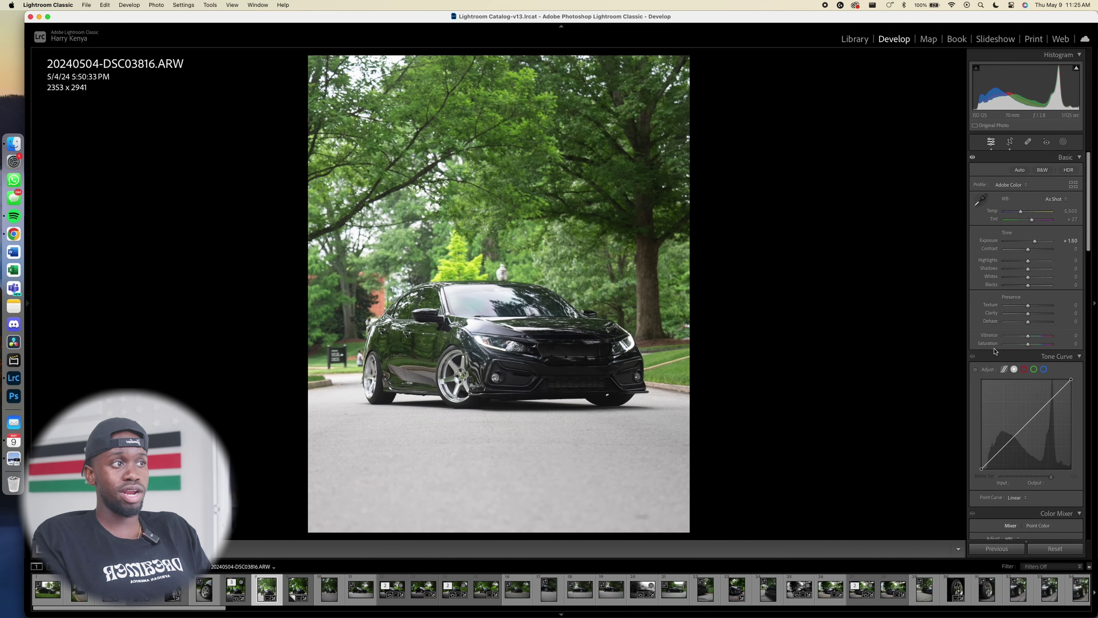
drag(1031, 323, 1045, 325)
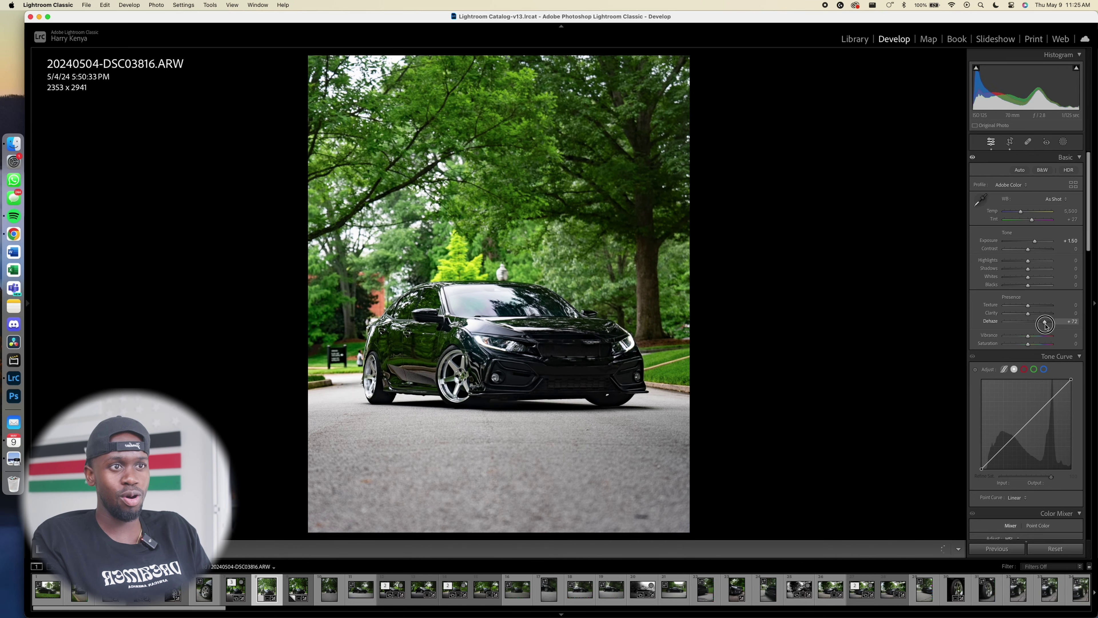
click(418, 360)
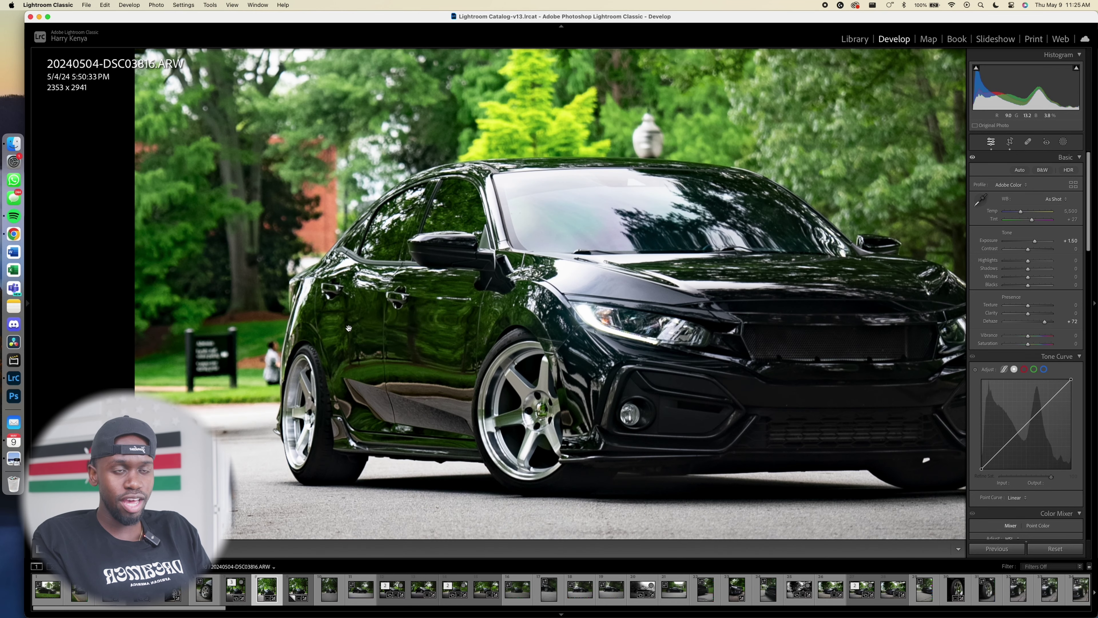
drag(606, 374, 683, 328)
click(683, 328)
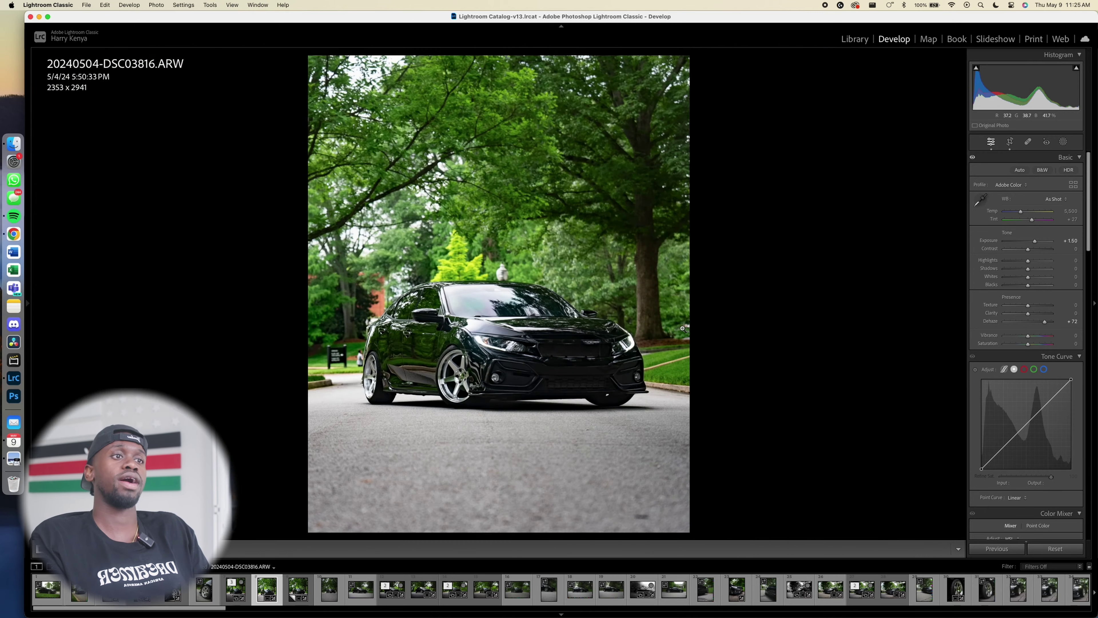
Draw a radial gradient ellipse over the car and soften its feather
click(1069, 142)
click(1007, 248)
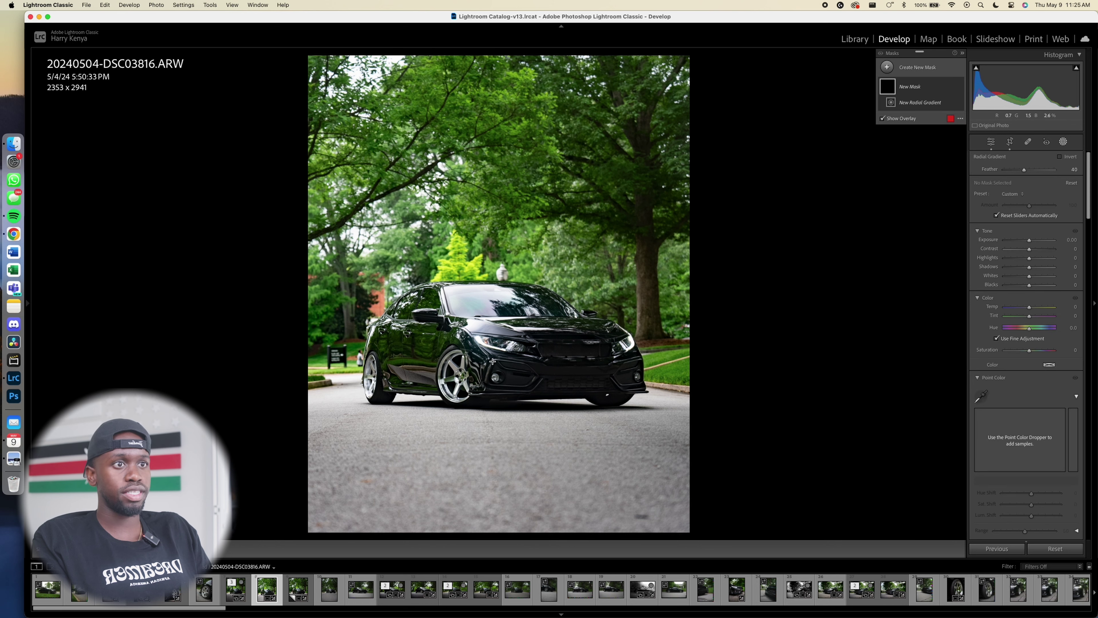
drag(484, 347, 644, 424)
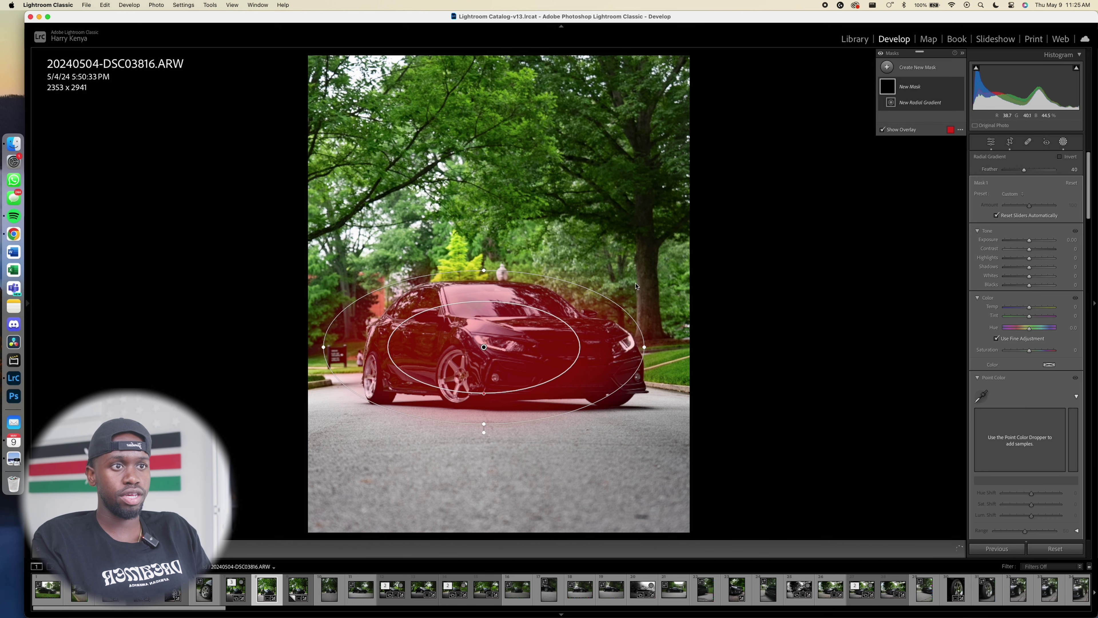
drag(486, 393, 513, 435)
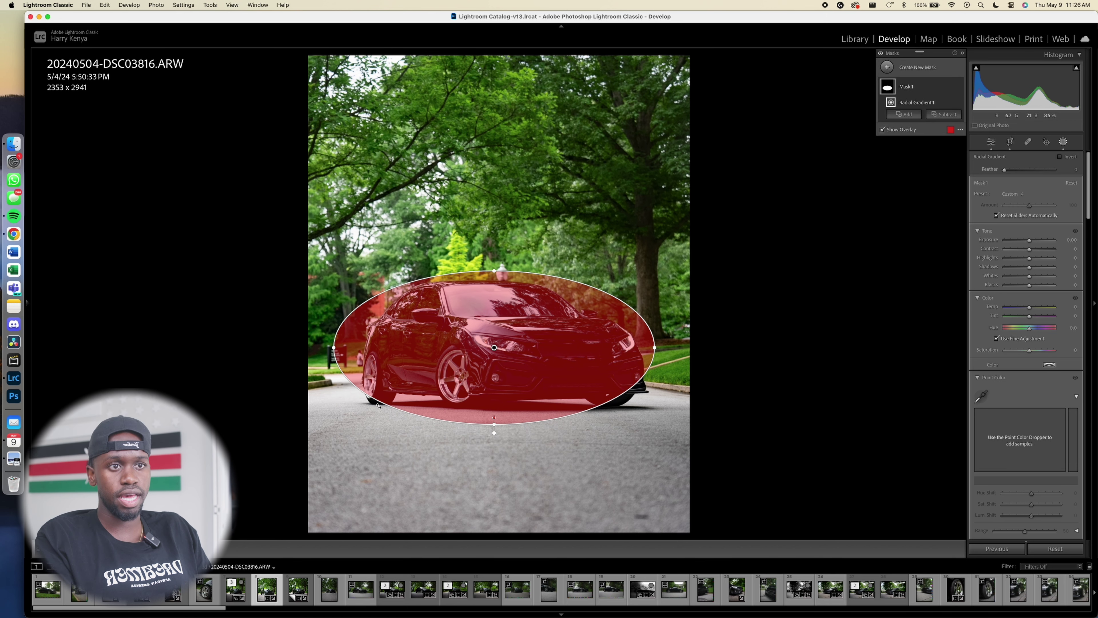
drag(495, 417, 509, 362)
Invert the radial mask and boost the surroundings' contrast to +62
click(1060, 156)
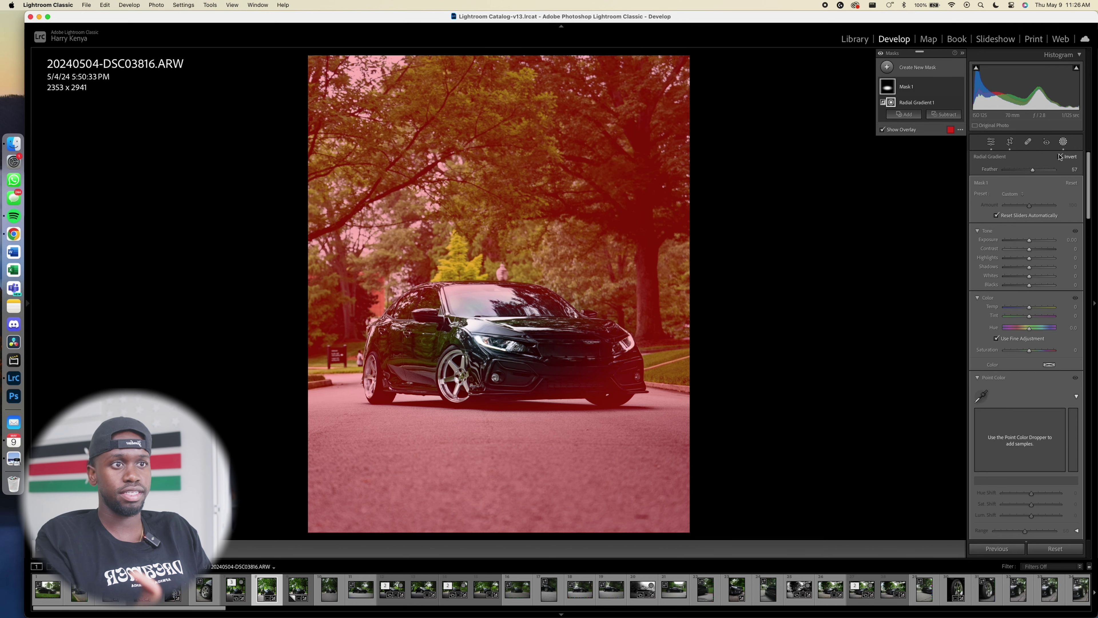
drag(498, 379, 499, 382)
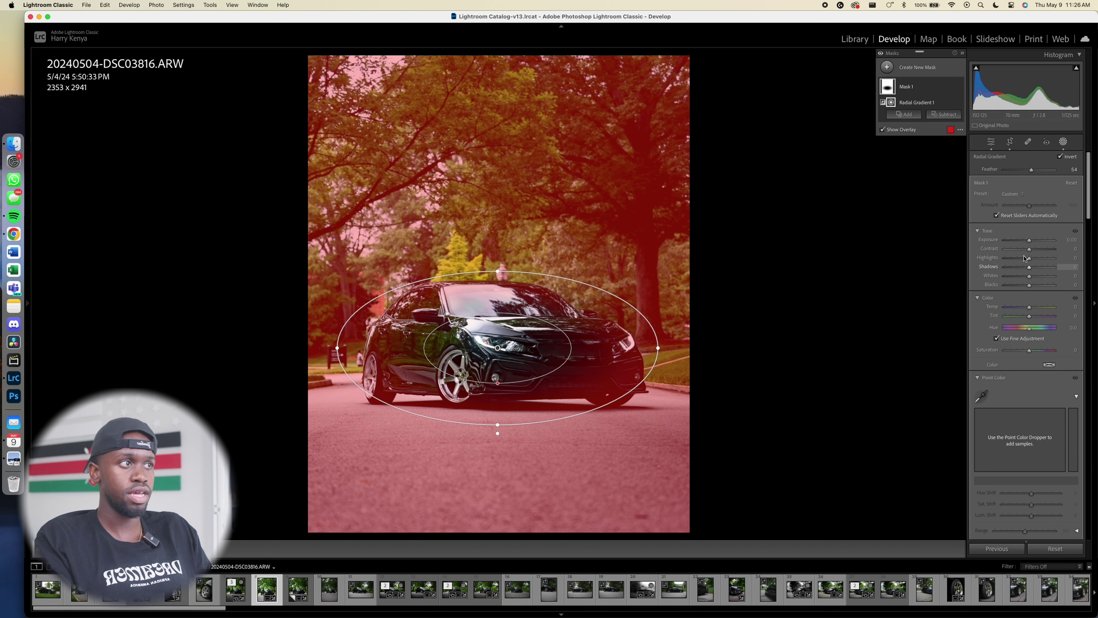
mouse_move(1031, 253)
mouse_down()
mouse_move(1046, 251)
mouse_move(1027, 286)
mouse_move(1023, 260)
mouse_move(1088, 259)
mouse_move(1030, 260)
mouse_up()
key(Escape)
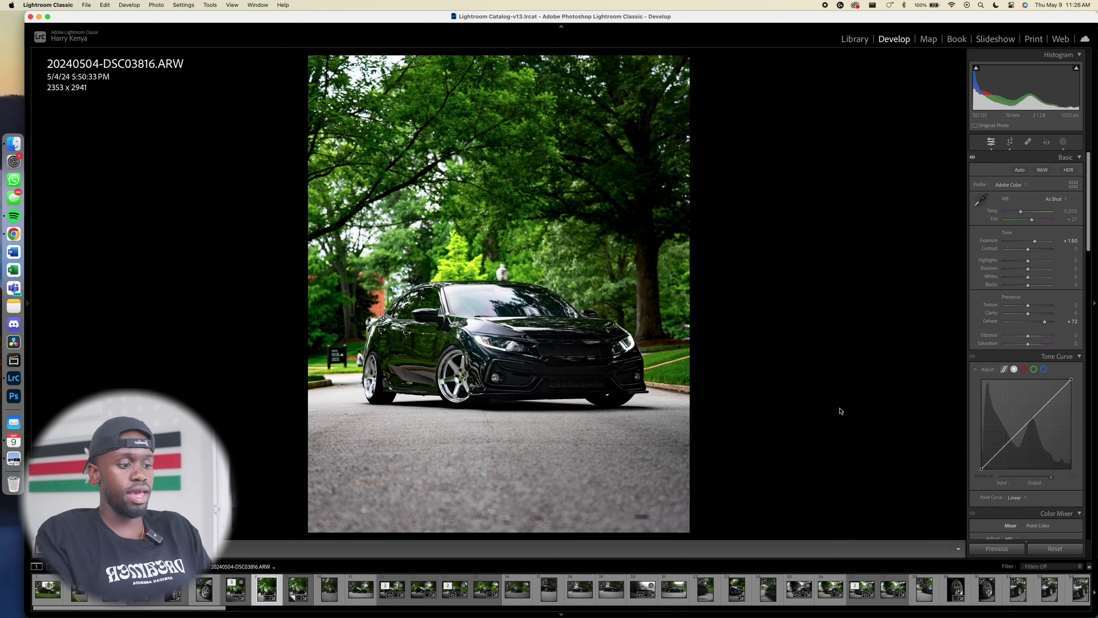
Compare before and after, drop global Highlights to -100, and bring up new-mask options
key(backslash)
key(backslash)
key(backslash)
key(backslash)
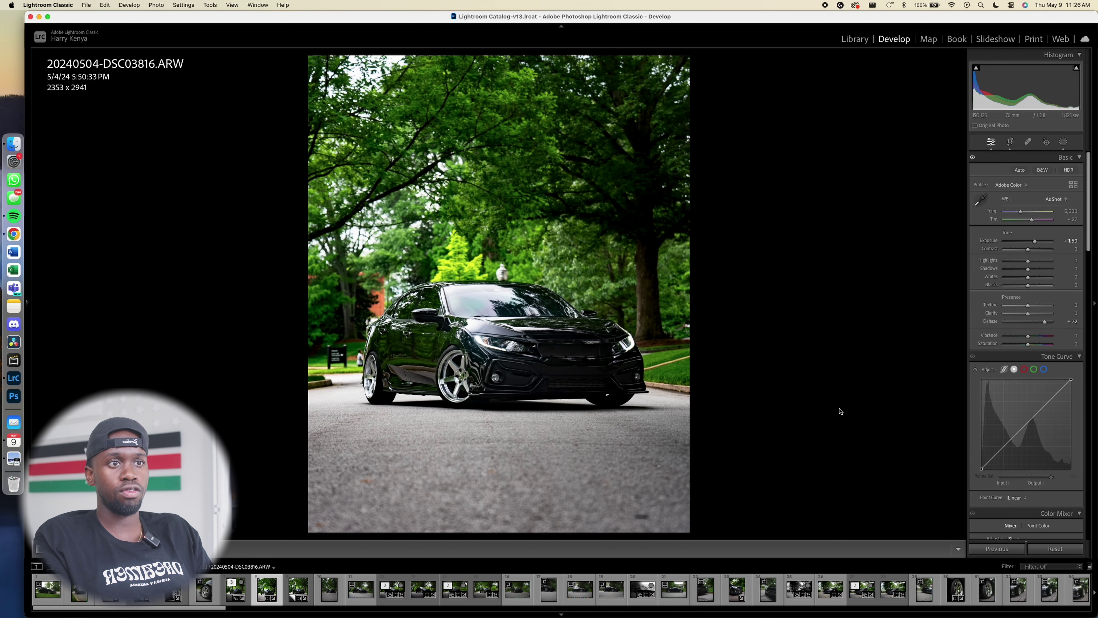
key(backslash)
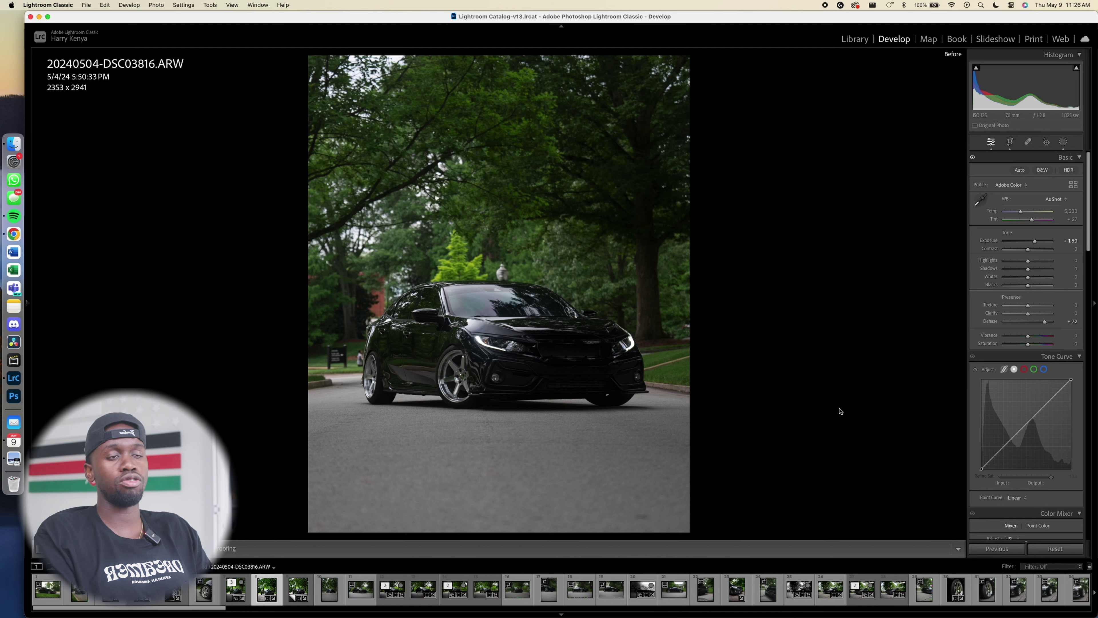
key(backslash)
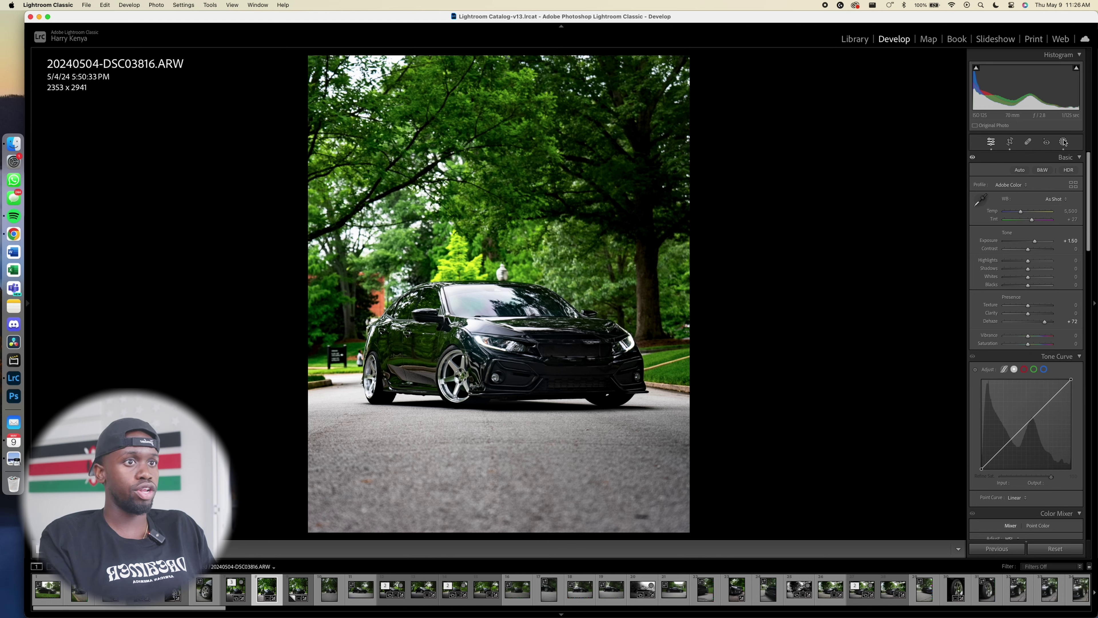
drag(1030, 261, 994, 258)
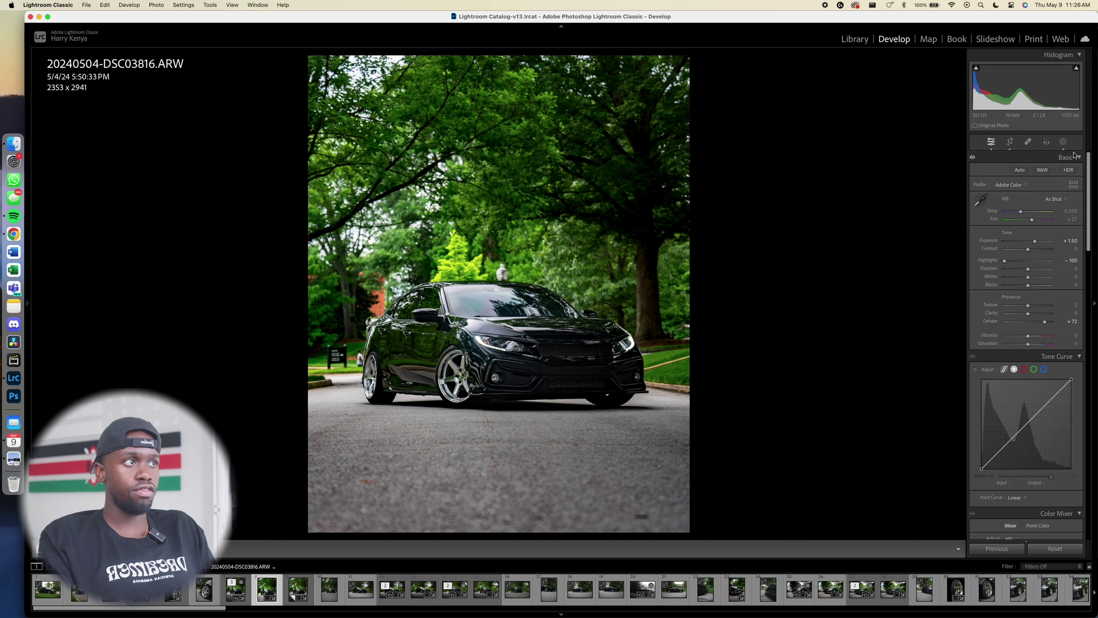
click(1063, 142)
click(887, 67)
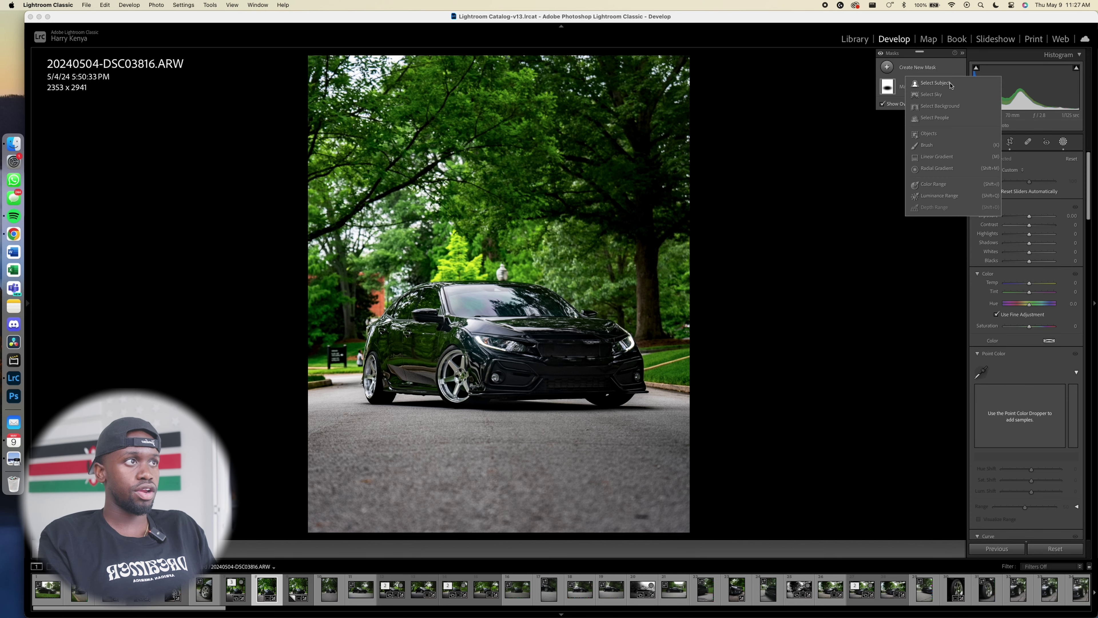
Mask the car with Select Subject and brush its front window into the mask
click(949, 86)
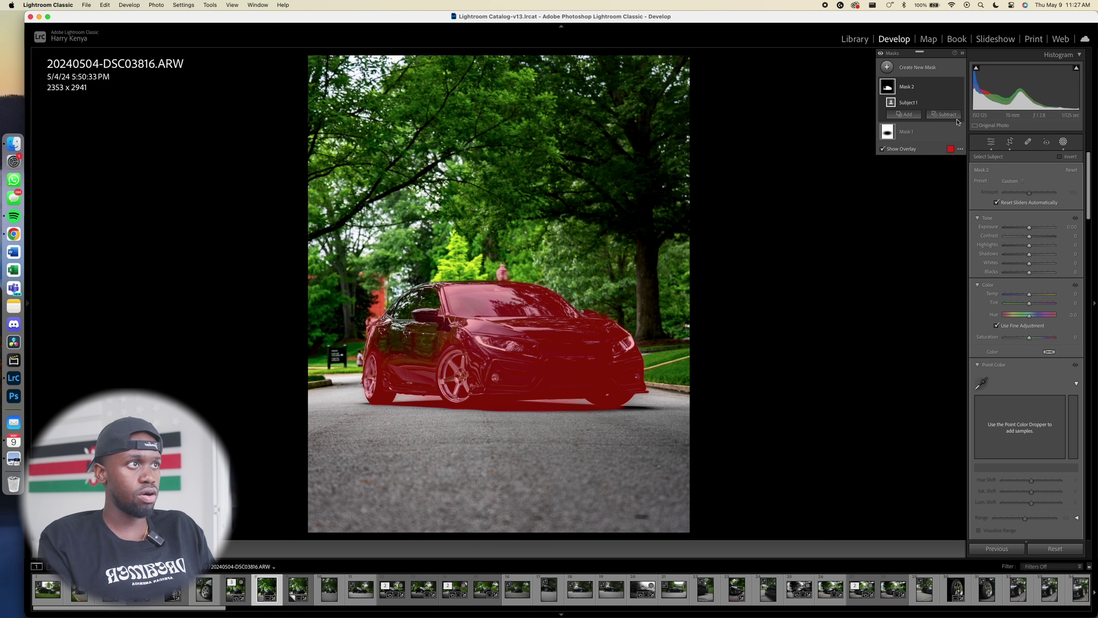
click(904, 114)
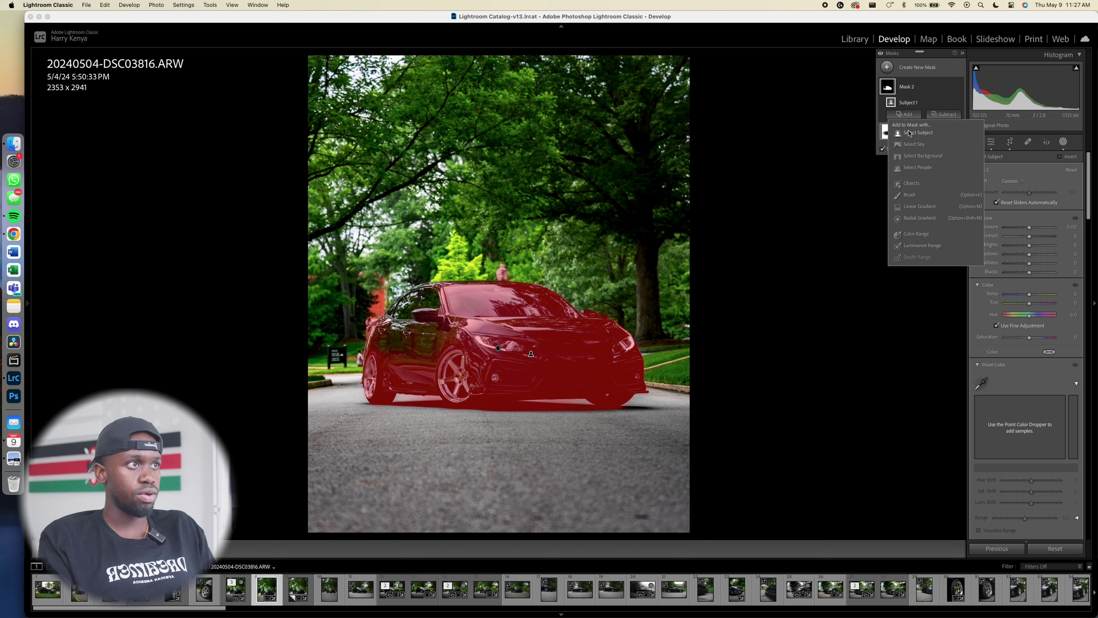
click(919, 194)
mouse_move(445, 323)
mouse_down()
mouse_move(404, 346)
mouse_move(422, 322)
mouse_move(406, 305)
mouse_move(446, 342)
mouse_move(428, 333)
mouse_move(432, 347)
mouse_up()
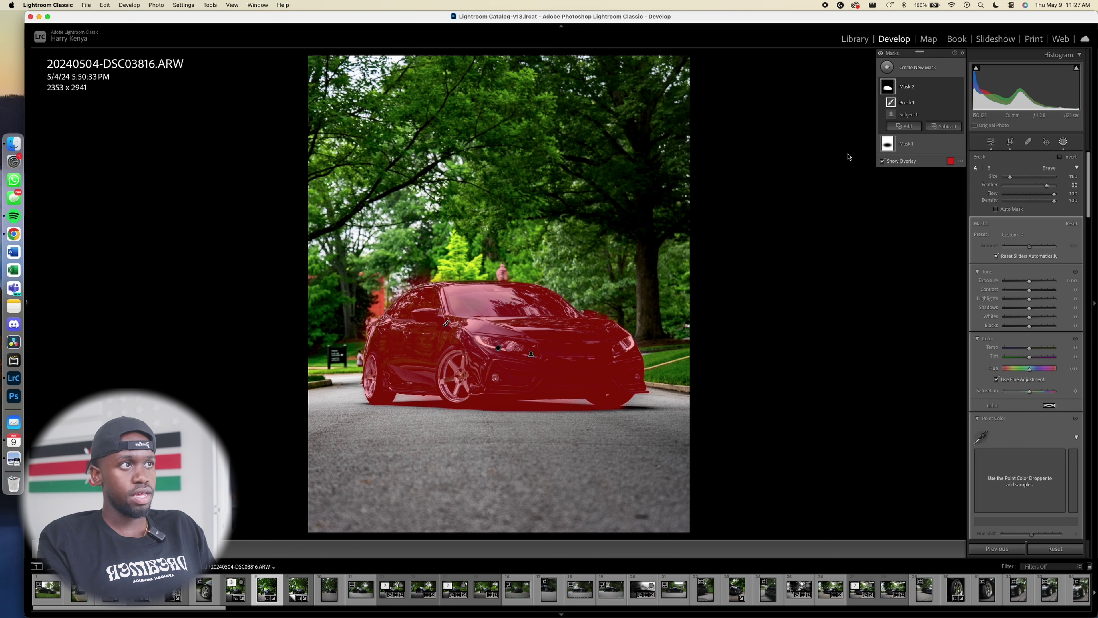
Erase mask spill over the person, trees and bench, then set the mask's Contrast to 21
click(937, 128)
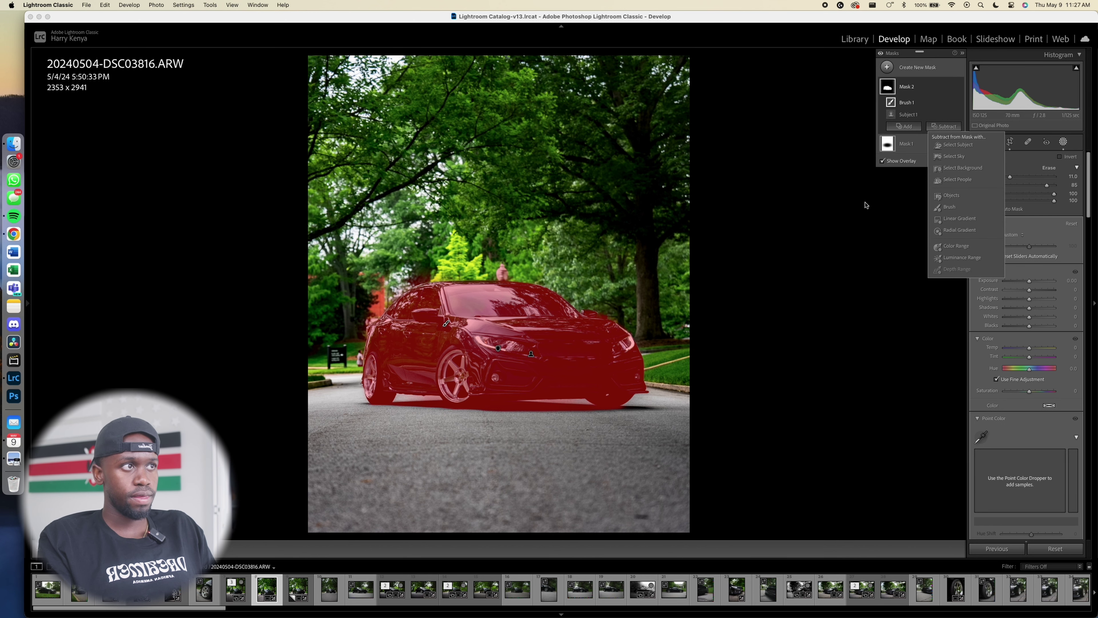
click(950, 207)
mouse_move(515, 272)
mouse_down()
mouse_move(498, 270)
mouse_move(509, 265)
mouse_move(494, 251)
mouse_move(501, 268)
mouse_up()
mouse_move(365, 304)
mouse_down()
mouse_move(389, 293)
mouse_move(370, 317)
mouse_move(320, 270)
mouse_move(302, 280)
mouse_move(368, 268)
mouse_move(351, 339)
mouse_up()
drag(351, 340, 355, 351)
drag(361, 314, 387, 276)
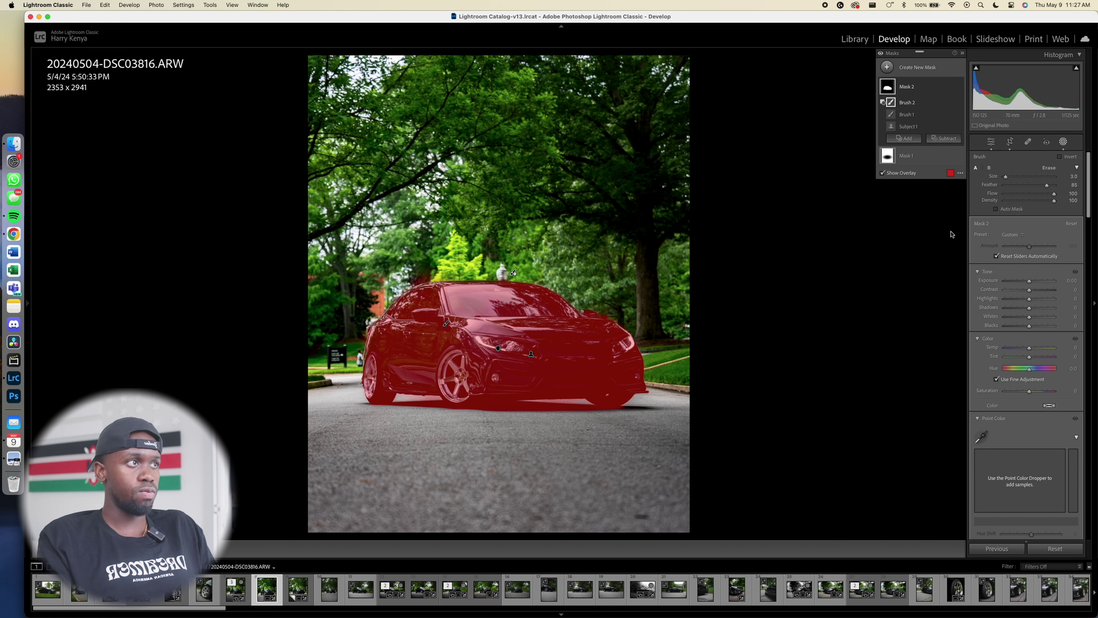
mouse_move(1030, 289)
mouse_down()
mouse_move(1031, 308)
mouse_move(1045, 309)
mouse_move(1025, 327)
mouse_move(1026, 302)
mouse_up()
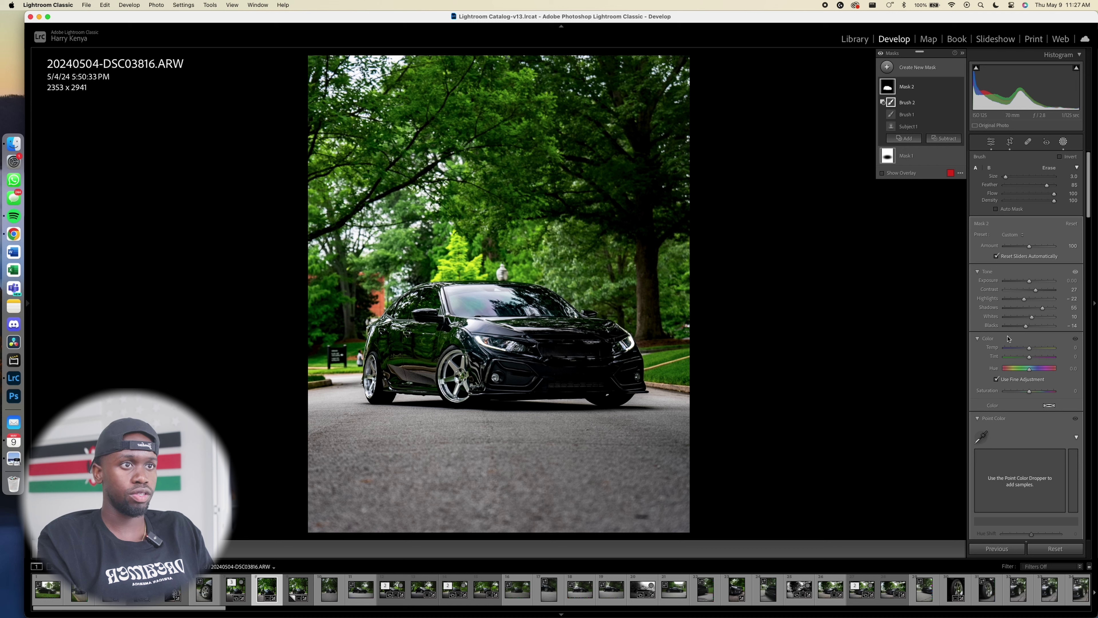
Lower highlights and lift shadows in the brushed area, then raise global Exposure to +1.80
mouse_move(1024, 302)
mouse_down()
mouse_move(1015, 302)
mouse_move(1044, 311)
mouse_up()
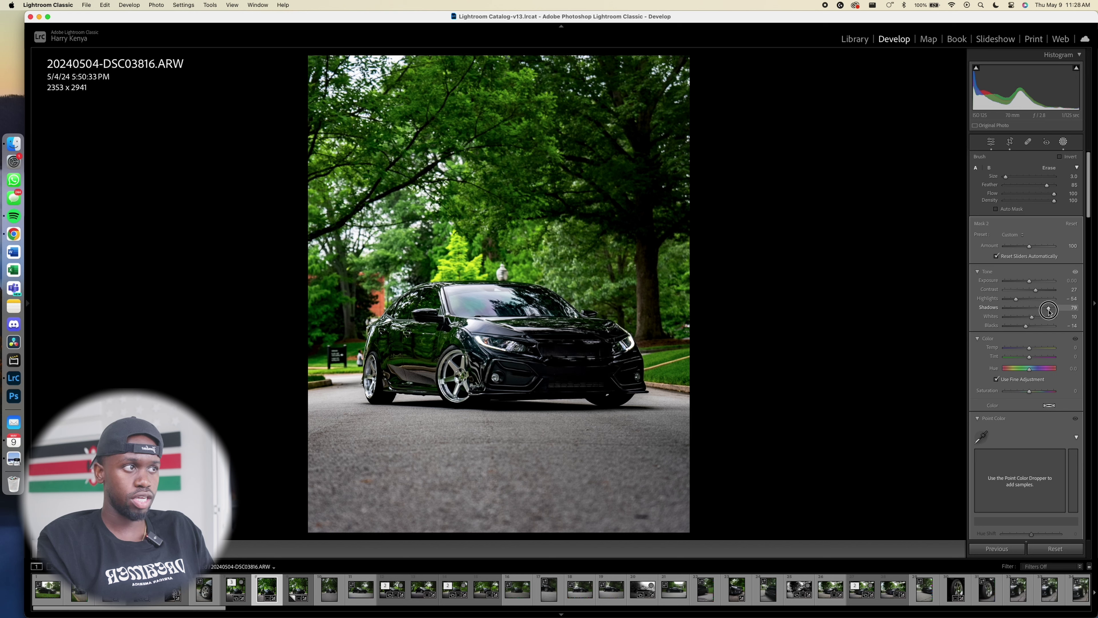
drag(1044, 311, 1043, 311)
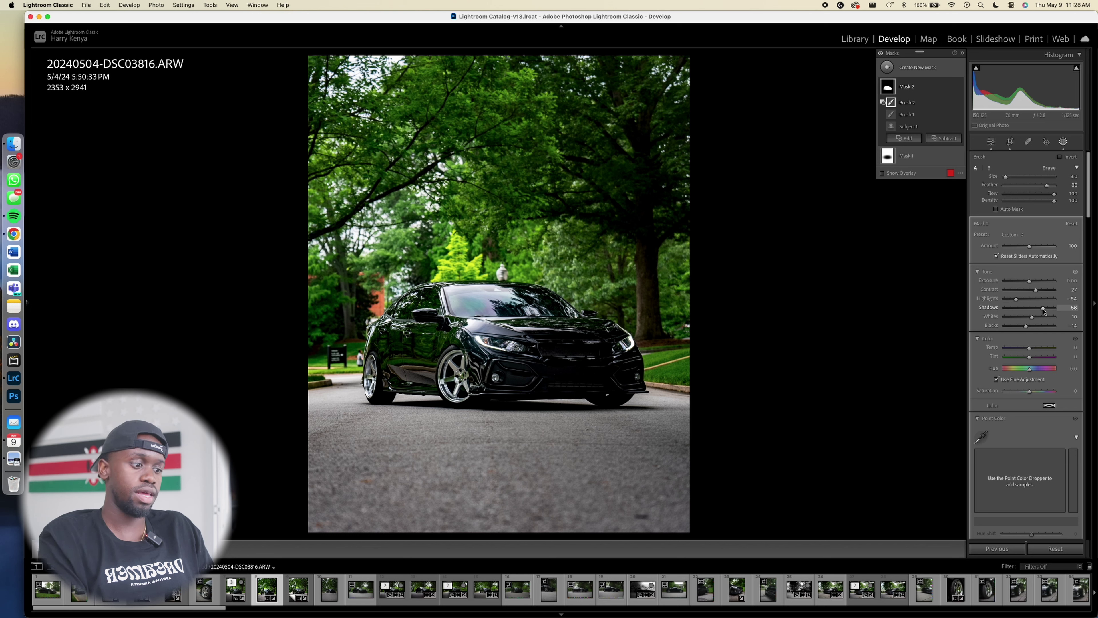
key(shift+w)
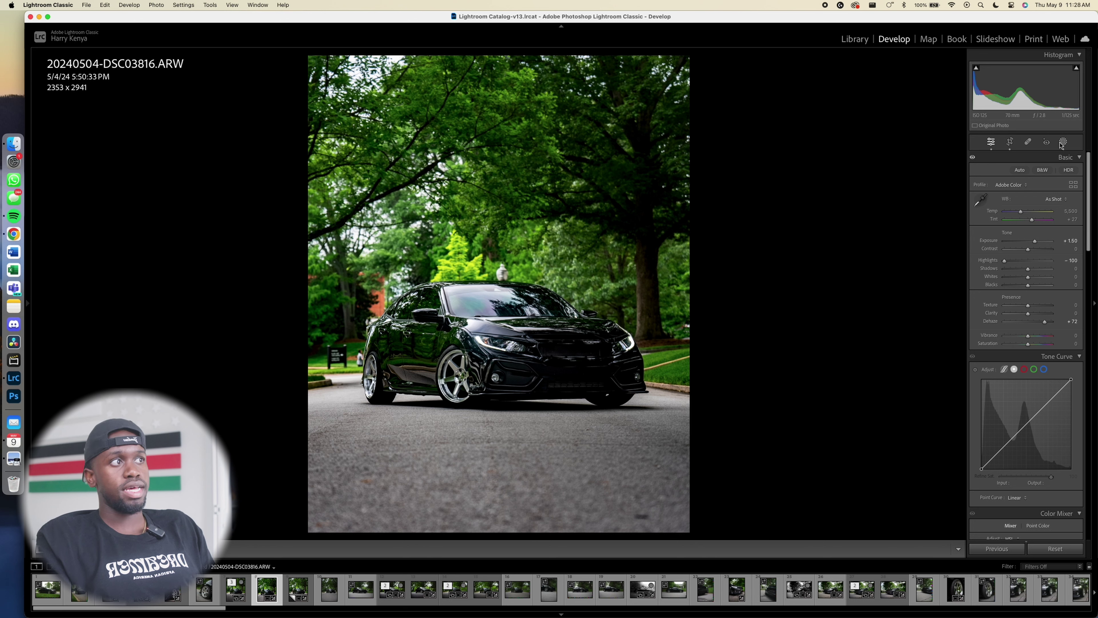
drag(1036, 243, 1035, 245)
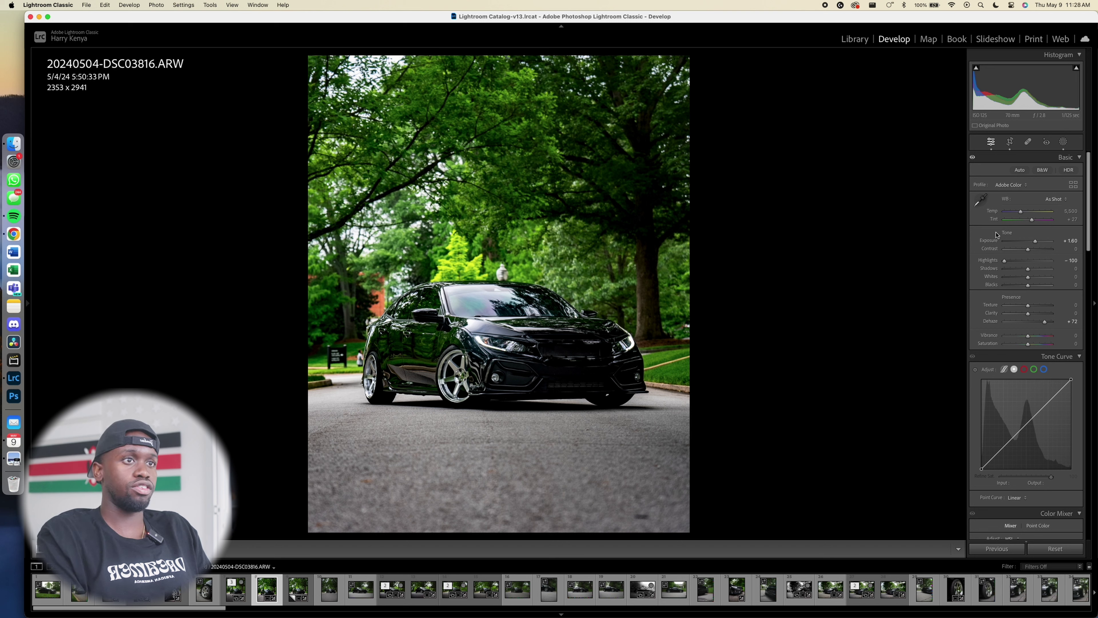
click(1064, 144)
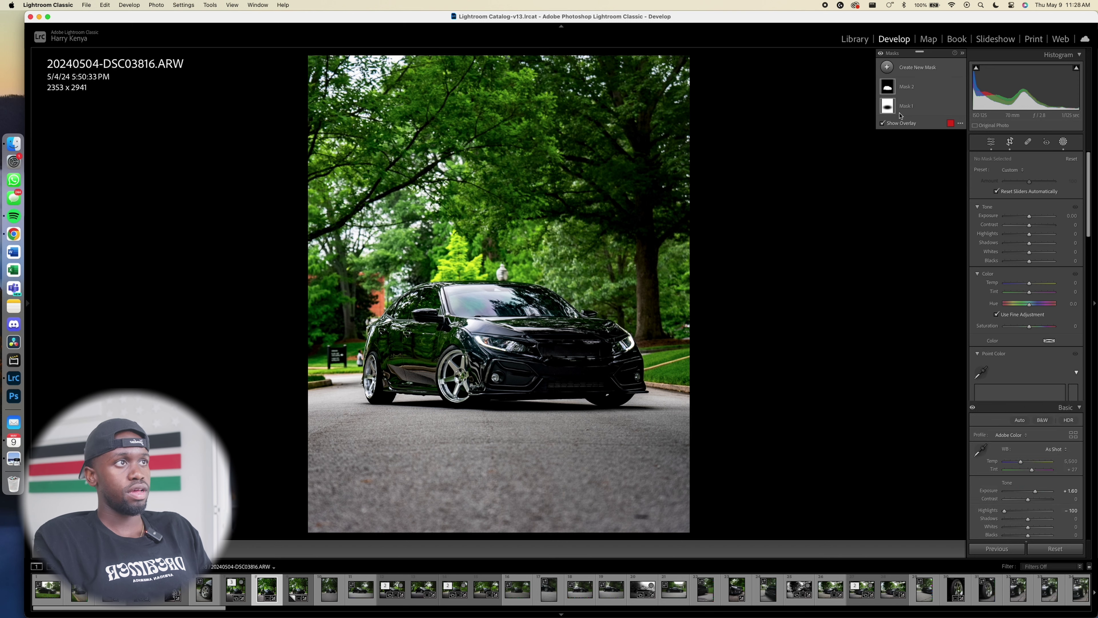
Add a linear gradient rising from the bottom over the road and darken it
click(888, 68)
click(943, 157)
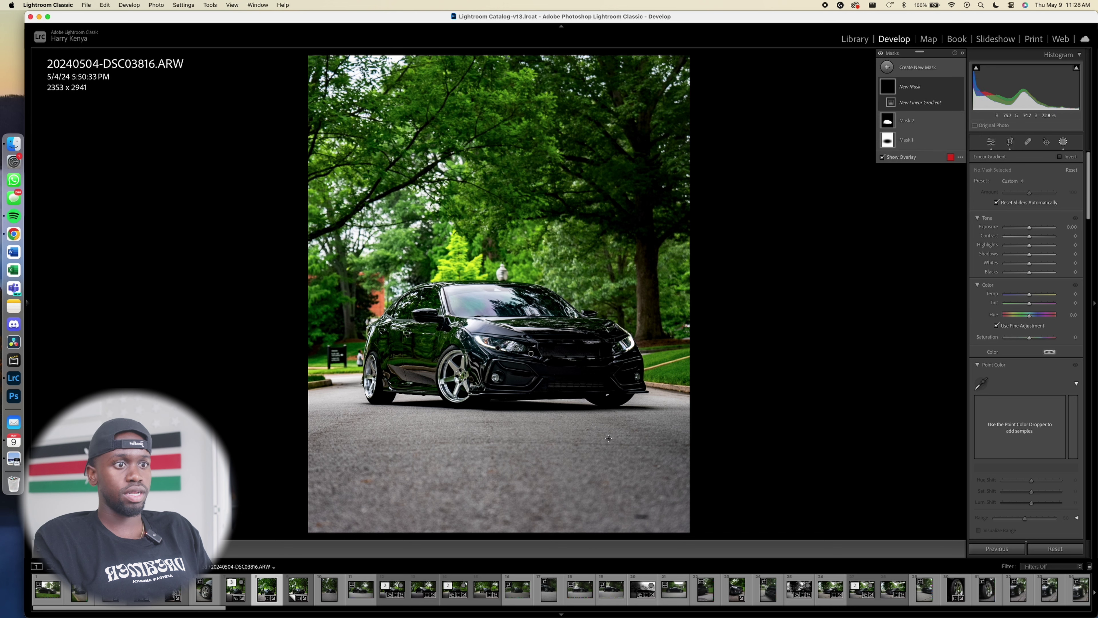
drag(509, 538, 510, 244)
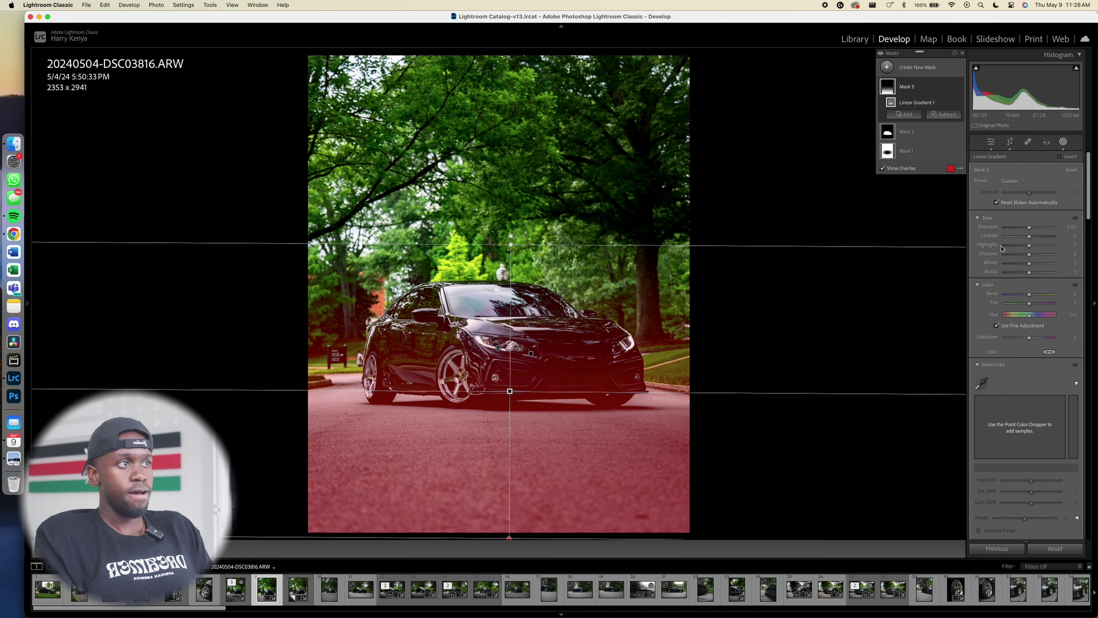
drag(1029, 227, 1017, 226)
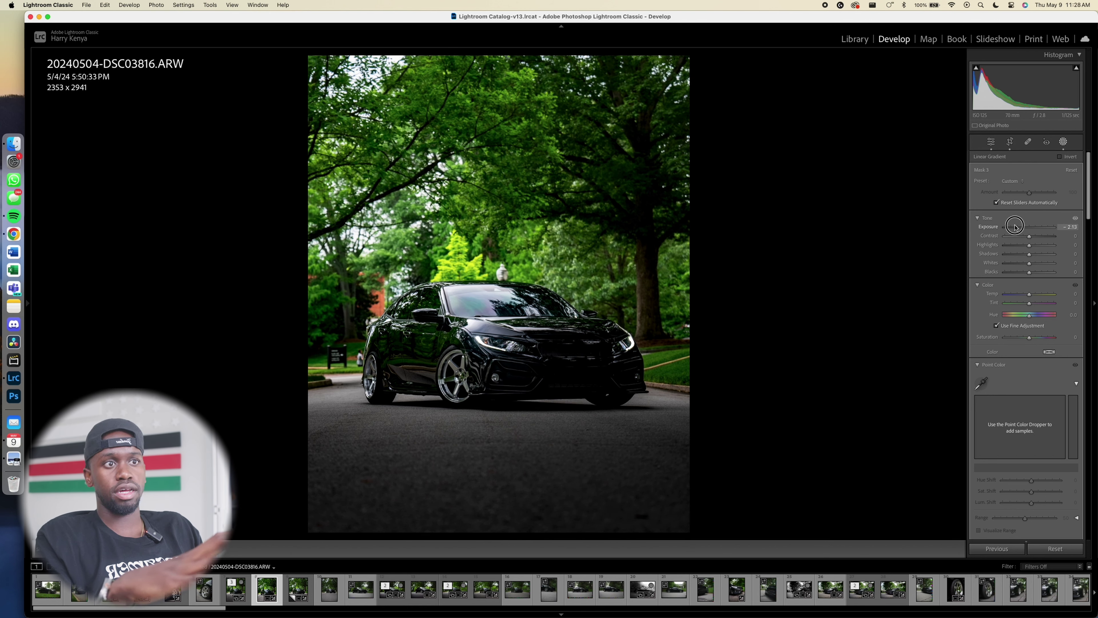
double_click(989, 229)
key(o)
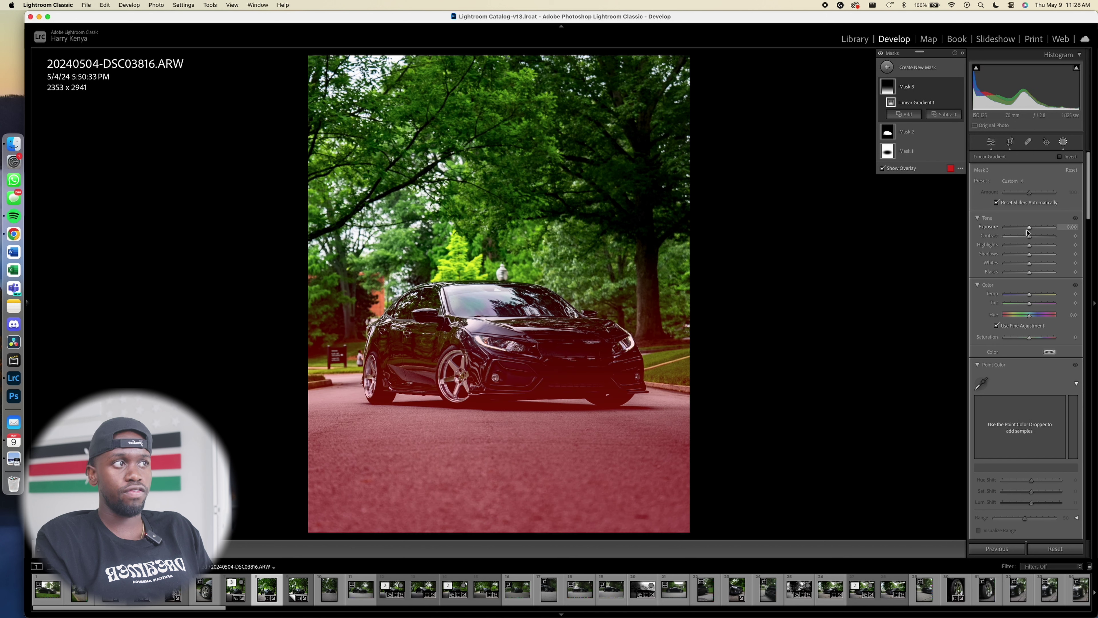
drag(1031, 231, 1024, 231)
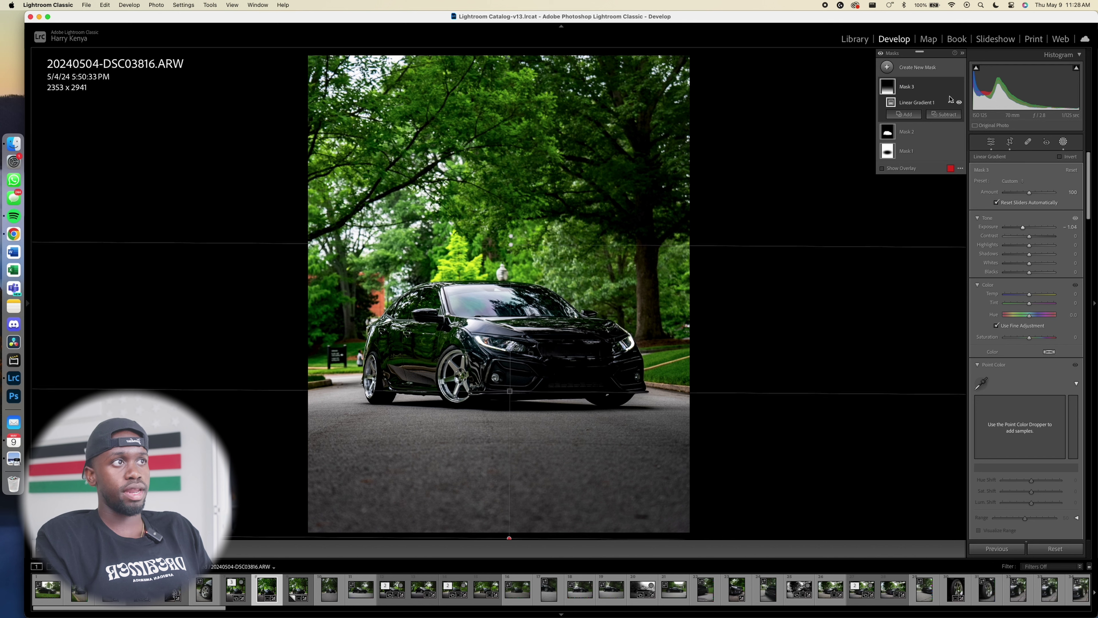
Intersect Mask 3 with Select Background and set its Exposure to -0.87
right_click(924, 89)
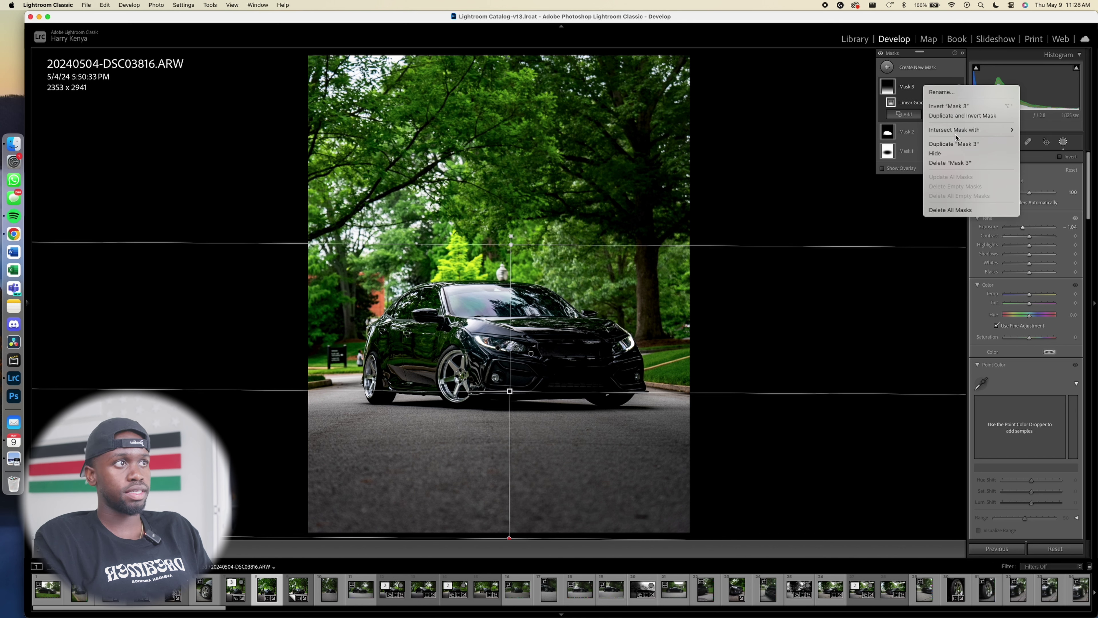
mouse_move(960, 135)
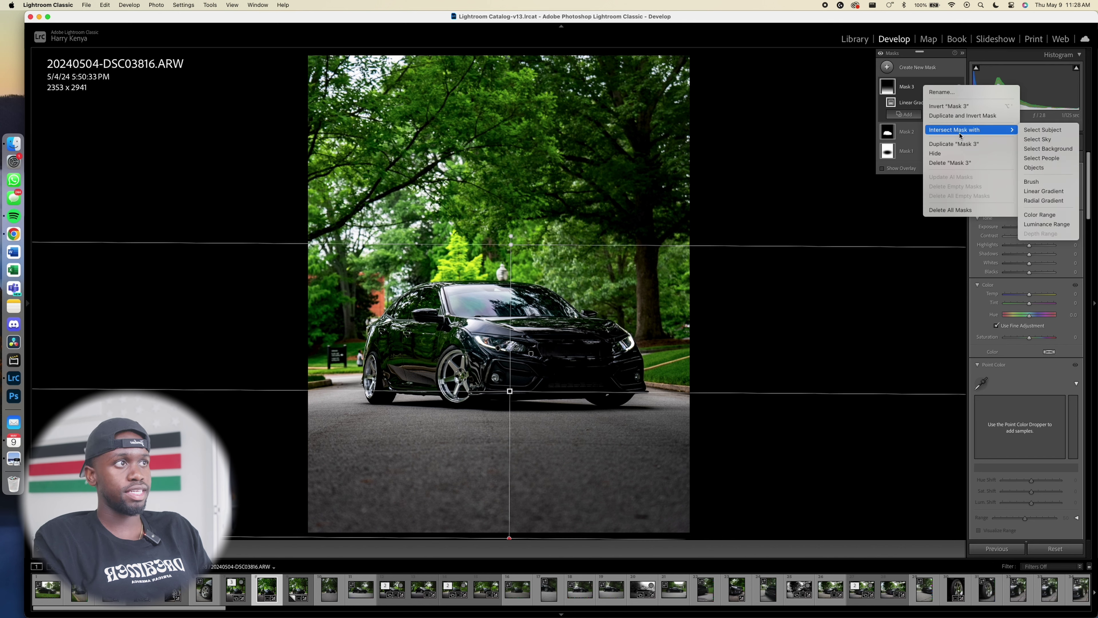
click(1065, 151)
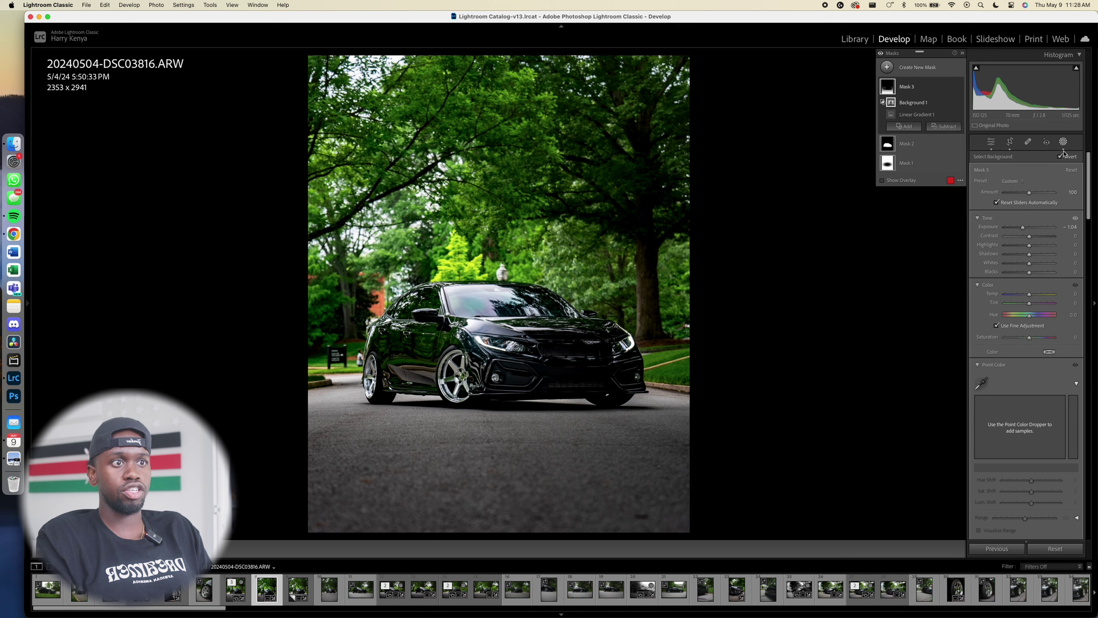
drag(1023, 227, 1002, 228)
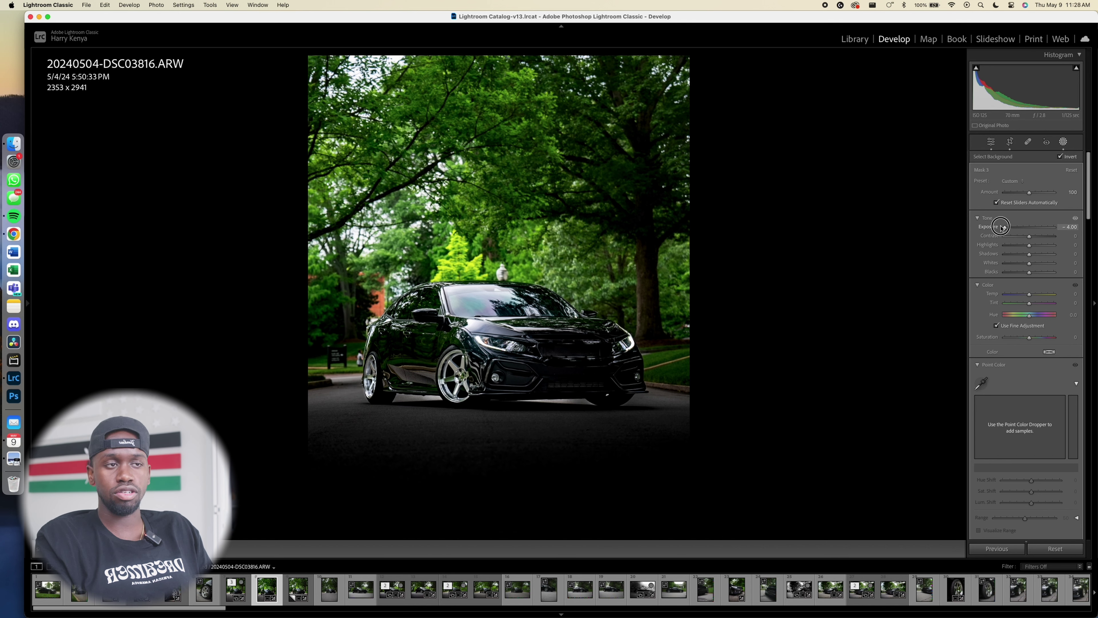
mouse_move(1003, 228)
mouse_down()
mouse_move(987, 227)
mouse_move(1022, 228)
mouse_up()
double_click(987, 226)
key(o)
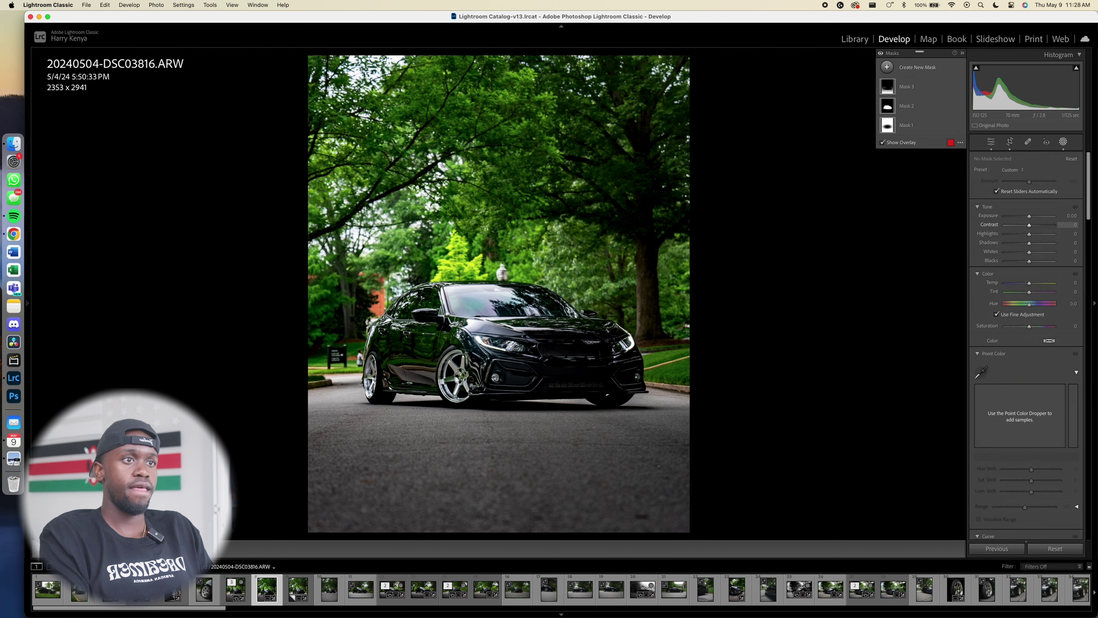
Raise global Whites and straighten the 4 x 5 crop by 0.80°
key(shift+w)
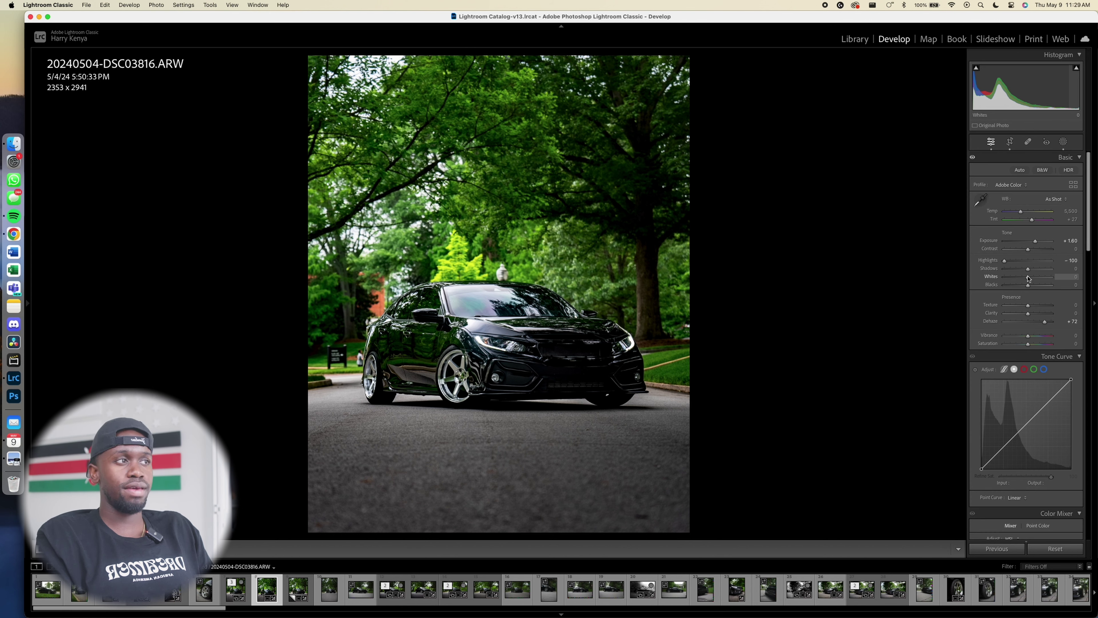
drag(1030, 281, 1035, 280)
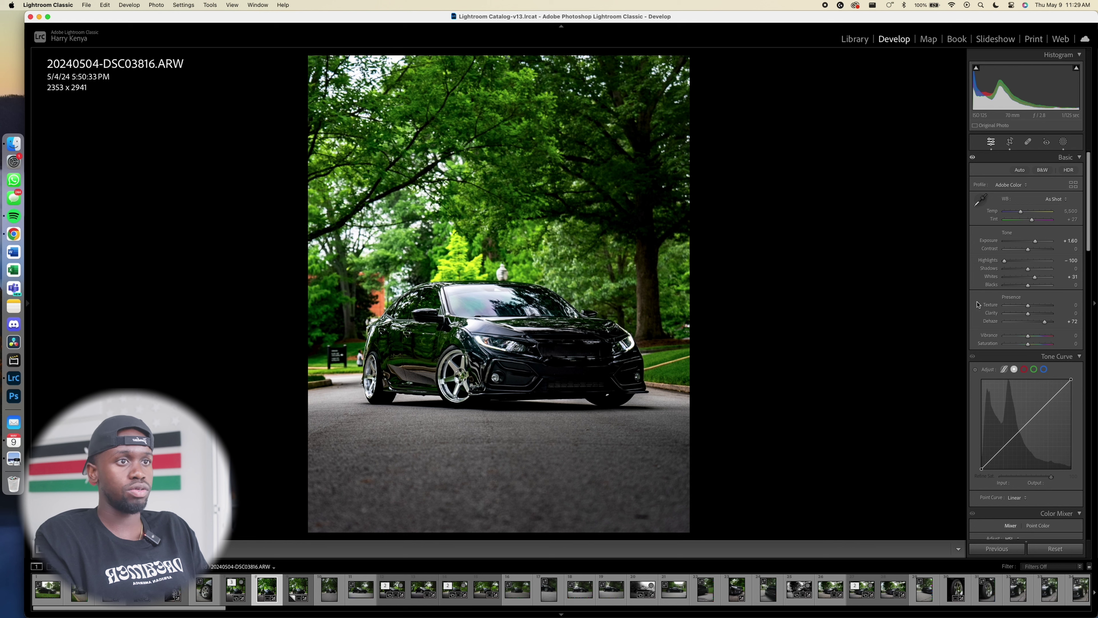
click(1010, 141)
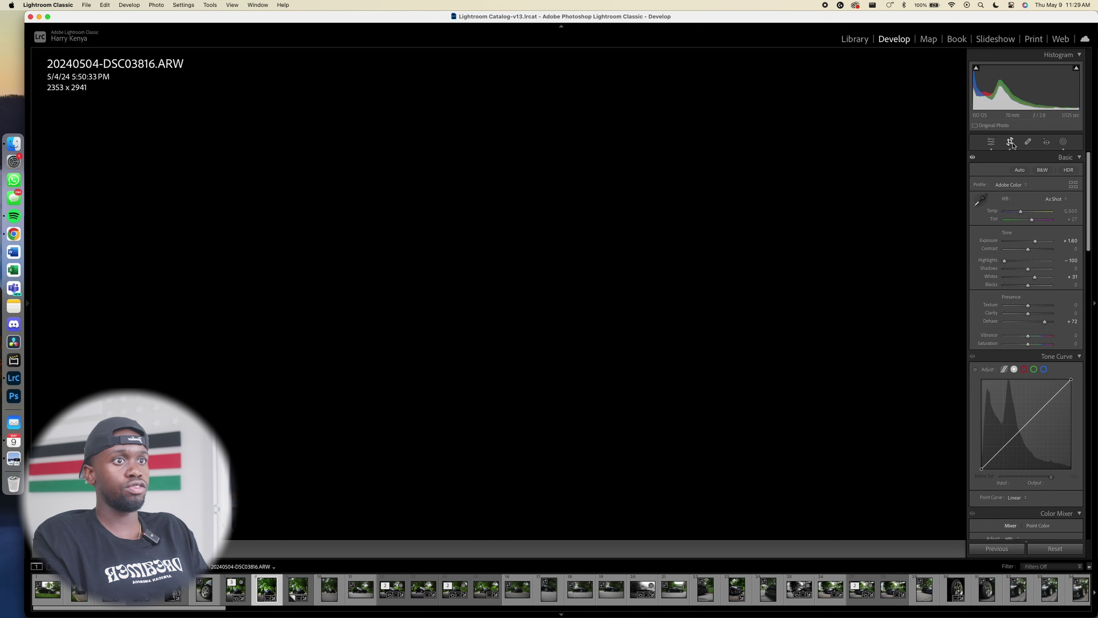
drag(519, 495, 518, 498)
key(Return)
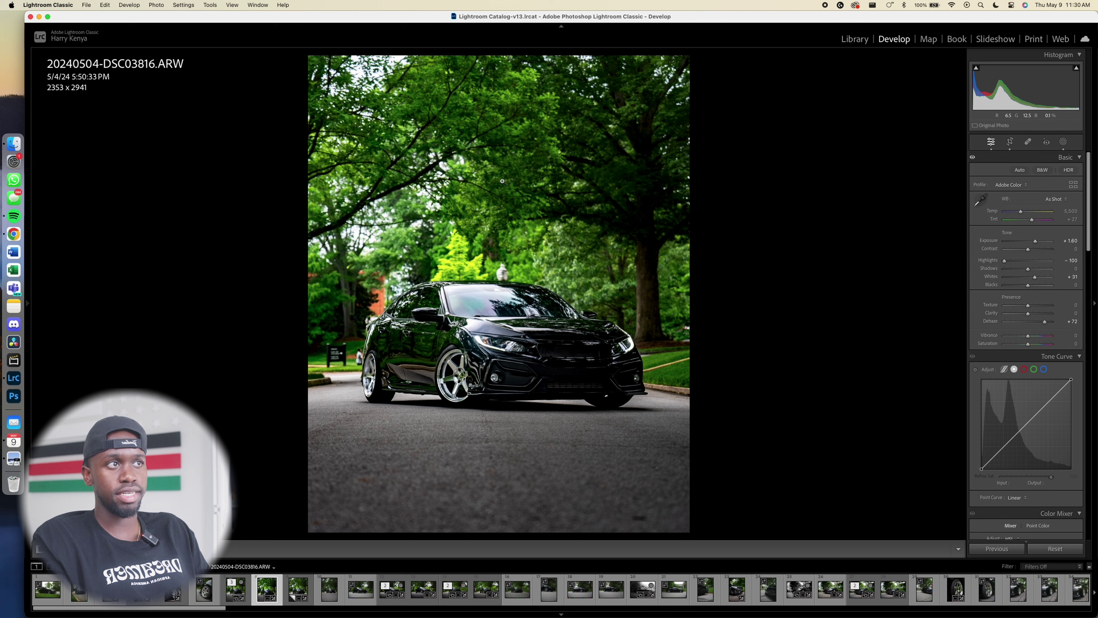
Add a linear gradient down over the top trees with Temp +11 and Shadows +31
click(1063, 141)
click(887, 67)
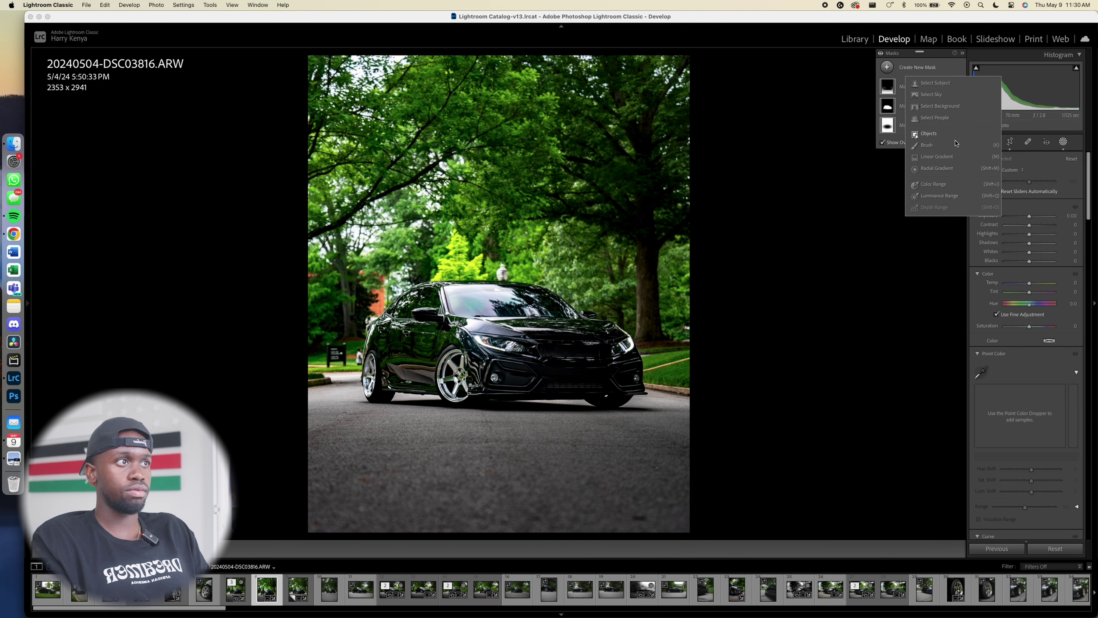
click(951, 156)
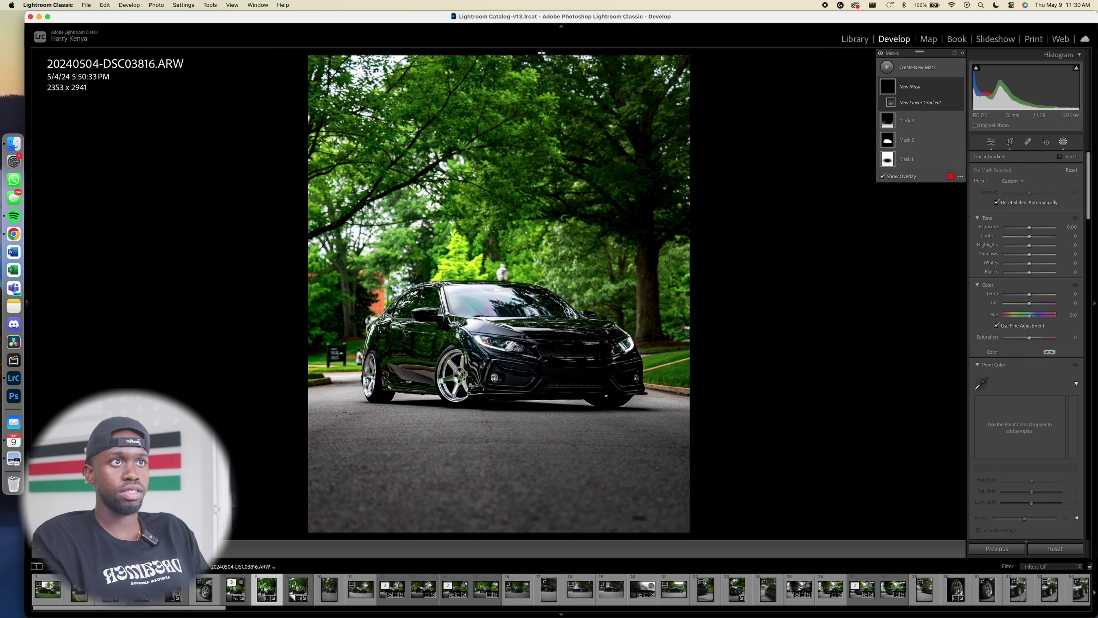
drag(541, 54, 533, 370)
drag(1030, 295, 1034, 297)
drag(1031, 258, 1038, 258)
key(shift+w)
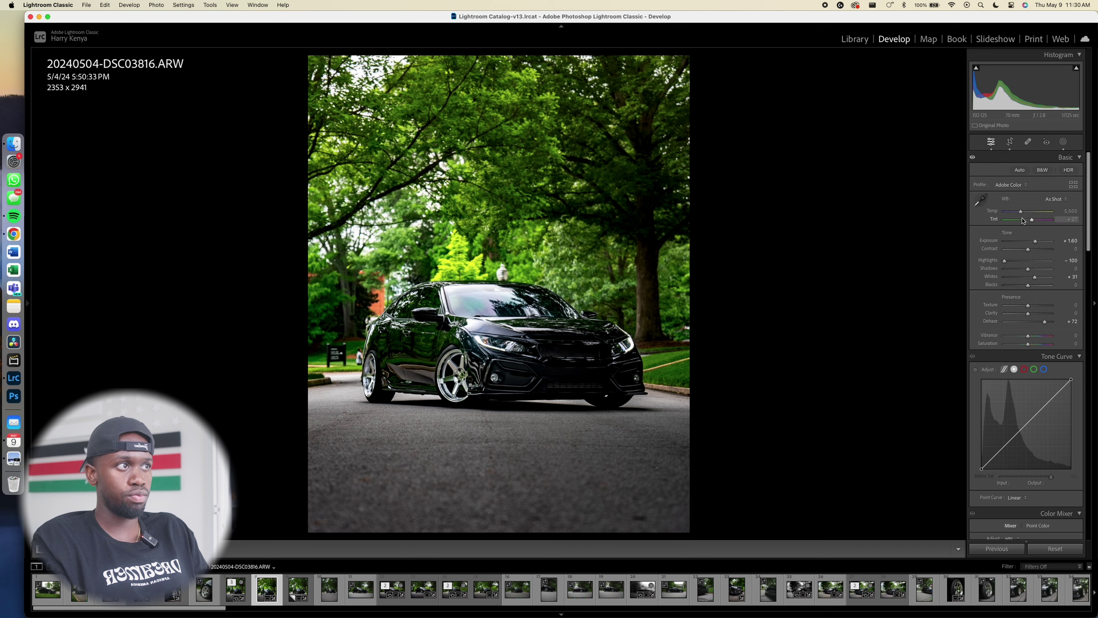
Set Tint to +31, Temp to 5,475 and Contrast to -41, then inspect the headlight and grille
click(1033, 221)
drag(1033, 221, 1033, 221)
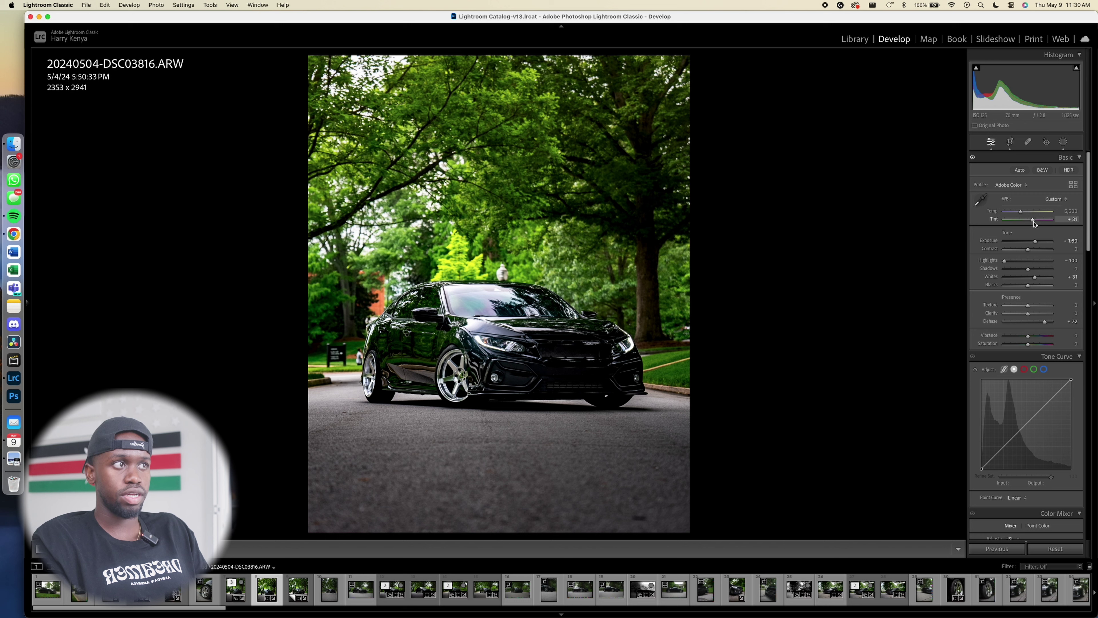
drag(1021, 212, 1021, 215)
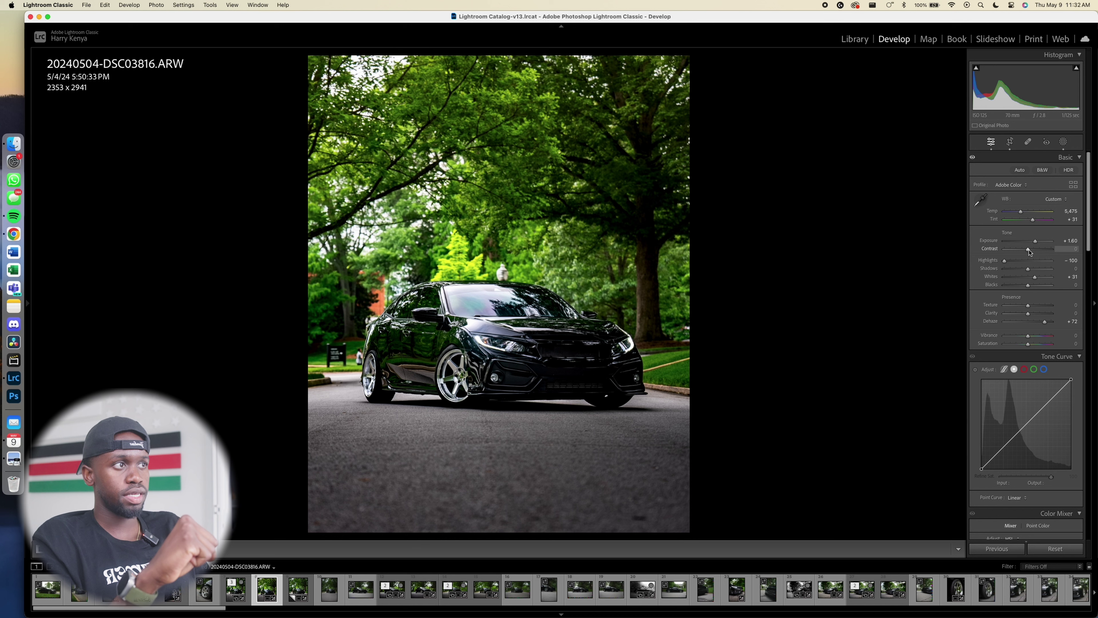
drag(1029, 251, 1019, 249)
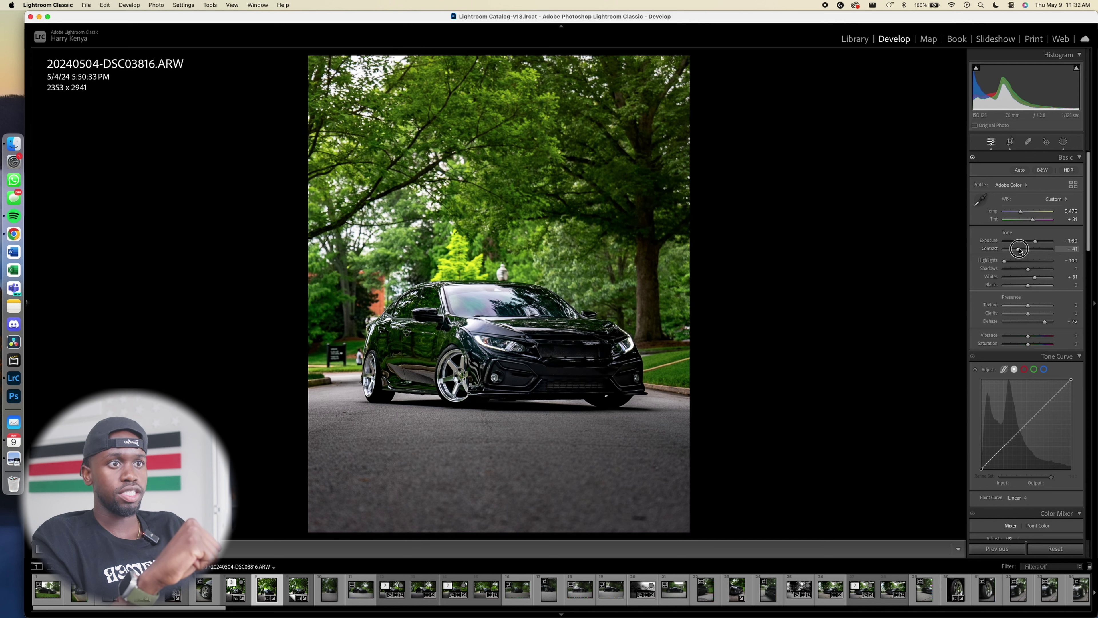
drag(1020, 250, 1020, 250)
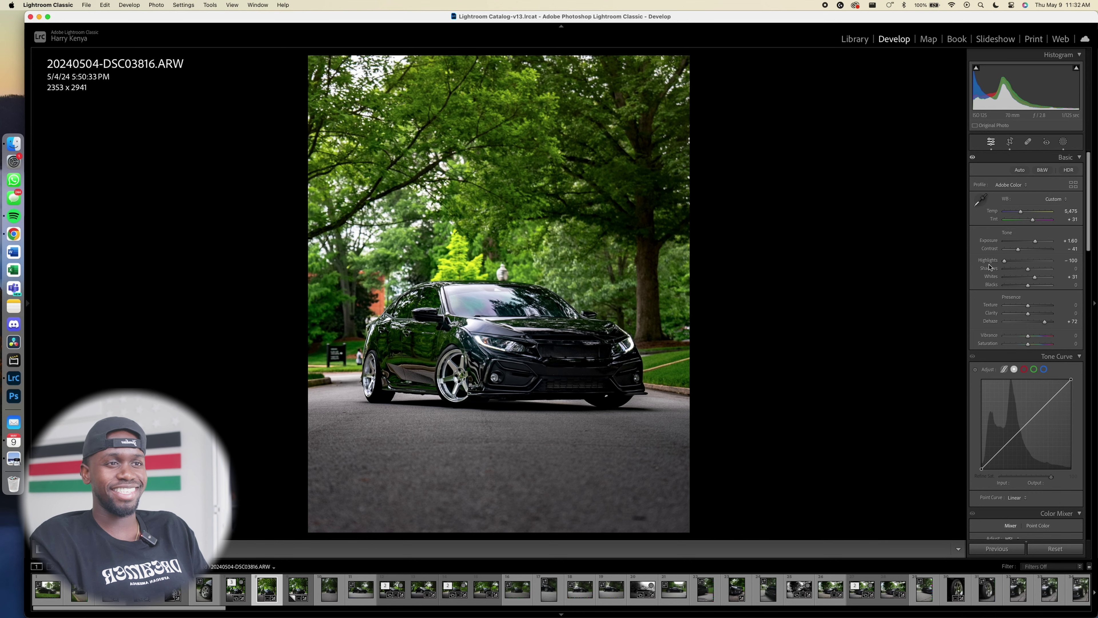
click(492, 337)
drag(482, 310, 525, 281)
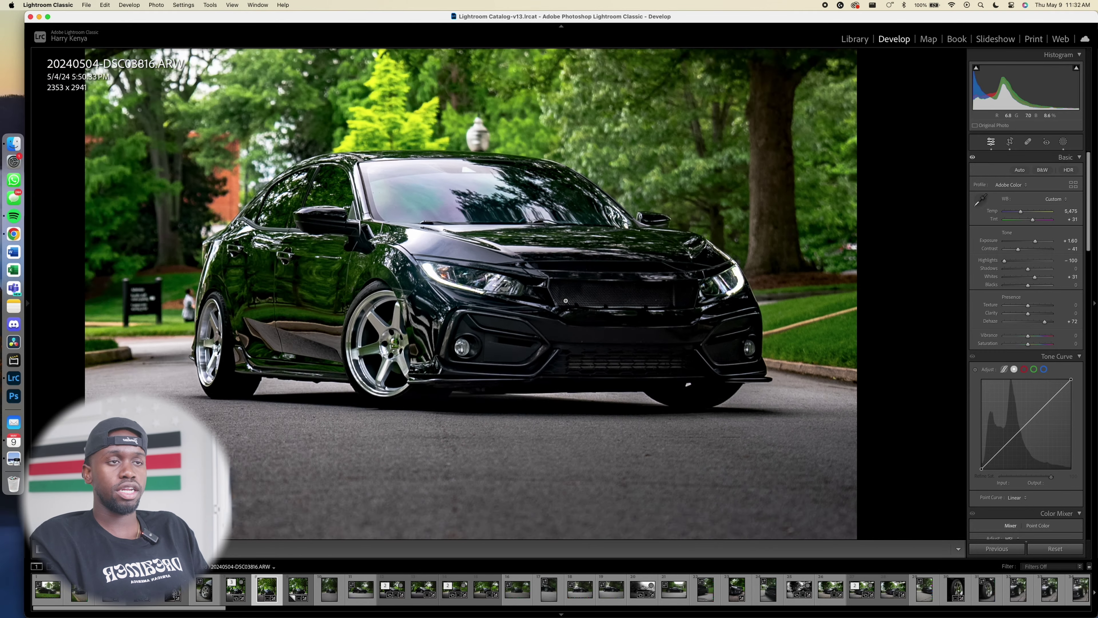
Send 20240504-DSC03816.ARW from Lightroom to Adobe Photoshop 2024 via Edit In
click(566, 300)
right_click(538, 229)
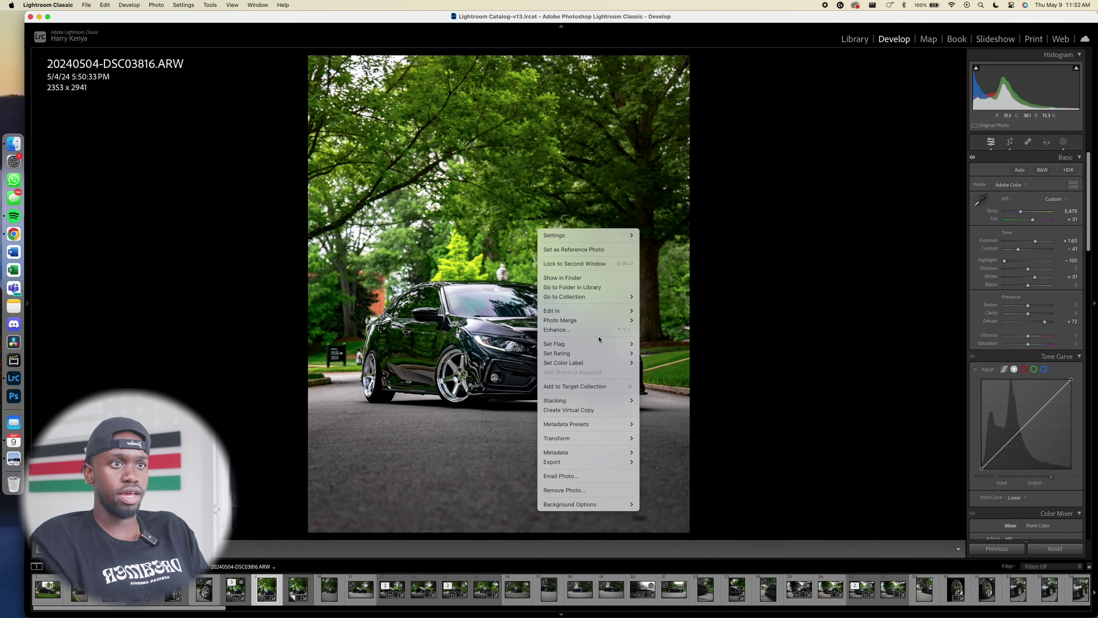
click(457, 281)
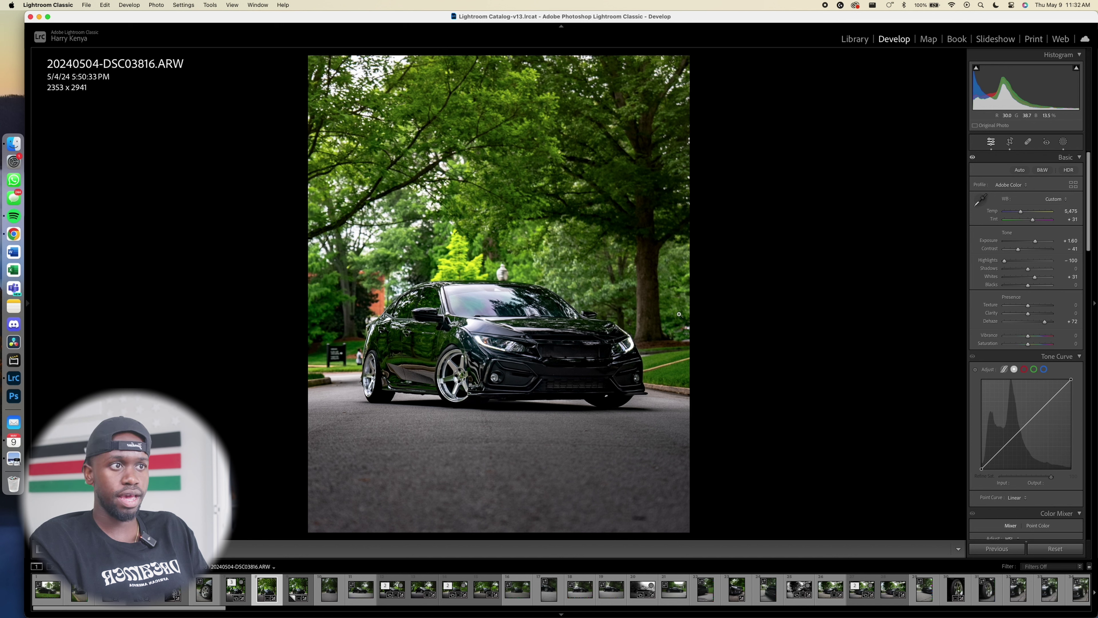
click(493, 320)
click(492, 320)
right_click(519, 289)
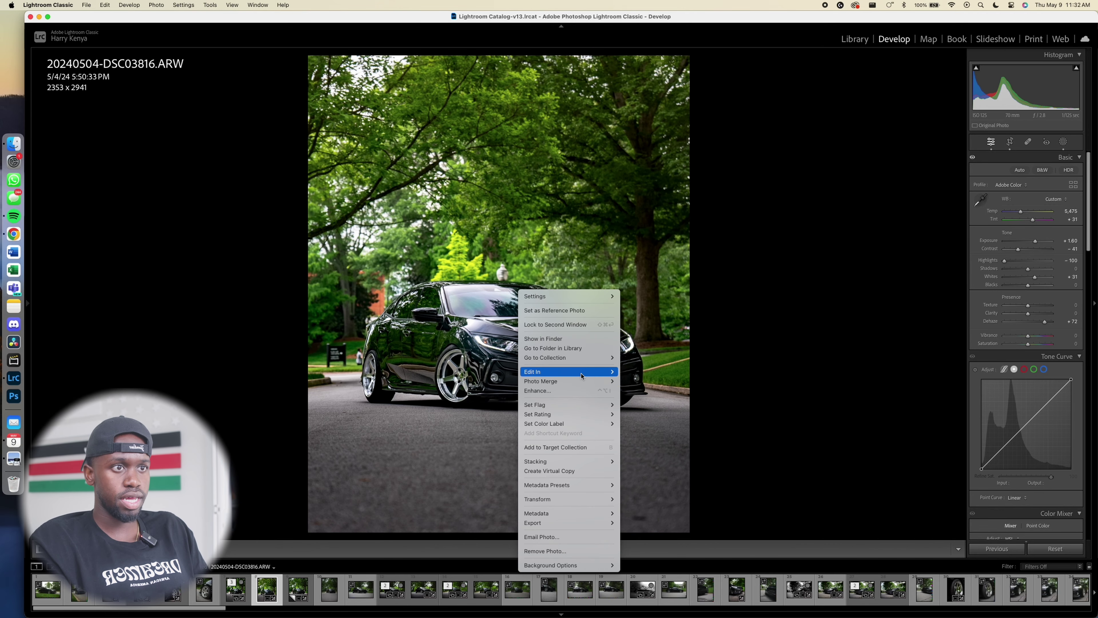
mouse_move(581, 376)
click(708, 375)
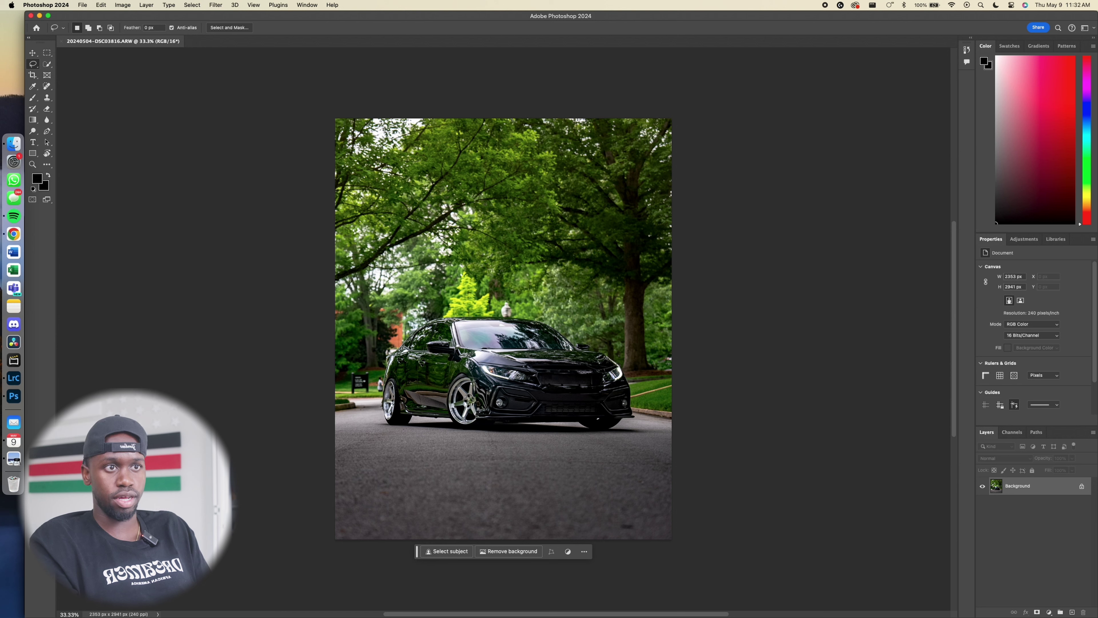
Lasso the white object above the car's roof and generate a 'remove' Generative Fill
scroll(410, 360, down, 1)
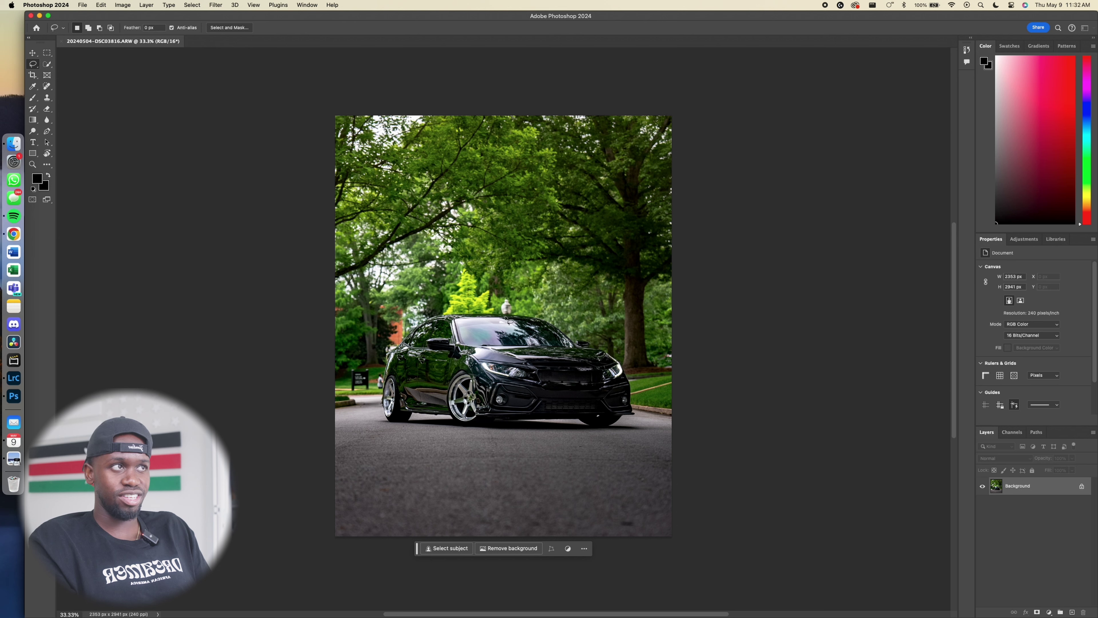
scroll(515, 324, up, 3)
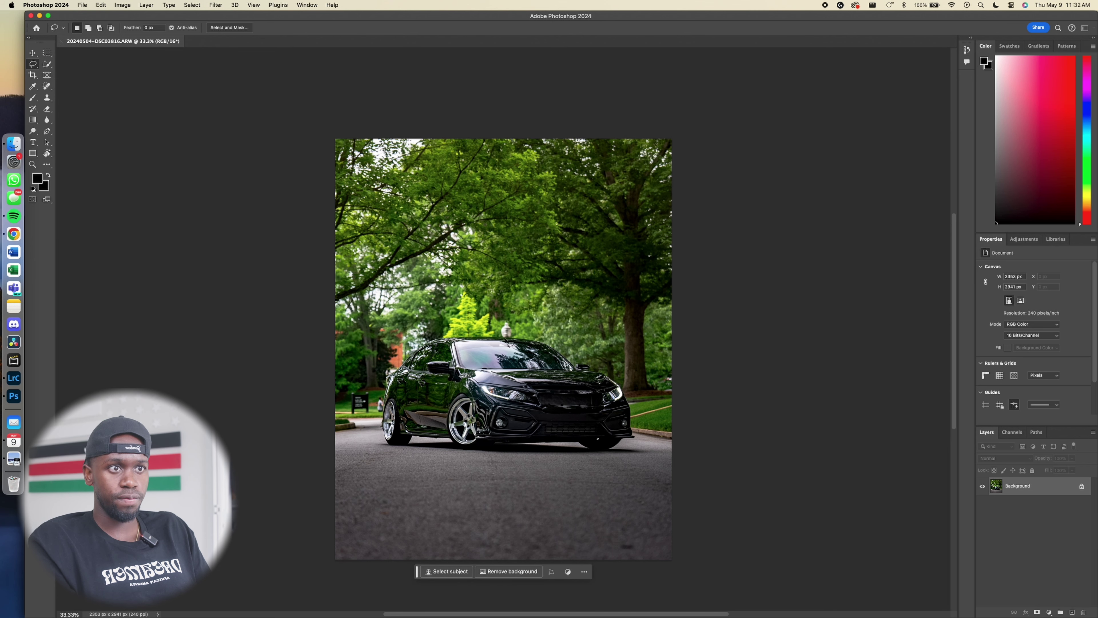
mouse_move(503, 342)
mouse_down()
mouse_move(527, 333)
mouse_move(525, 320)
mouse_move(499, 328)
mouse_move(493, 346)
mouse_up()
click(455, 352)
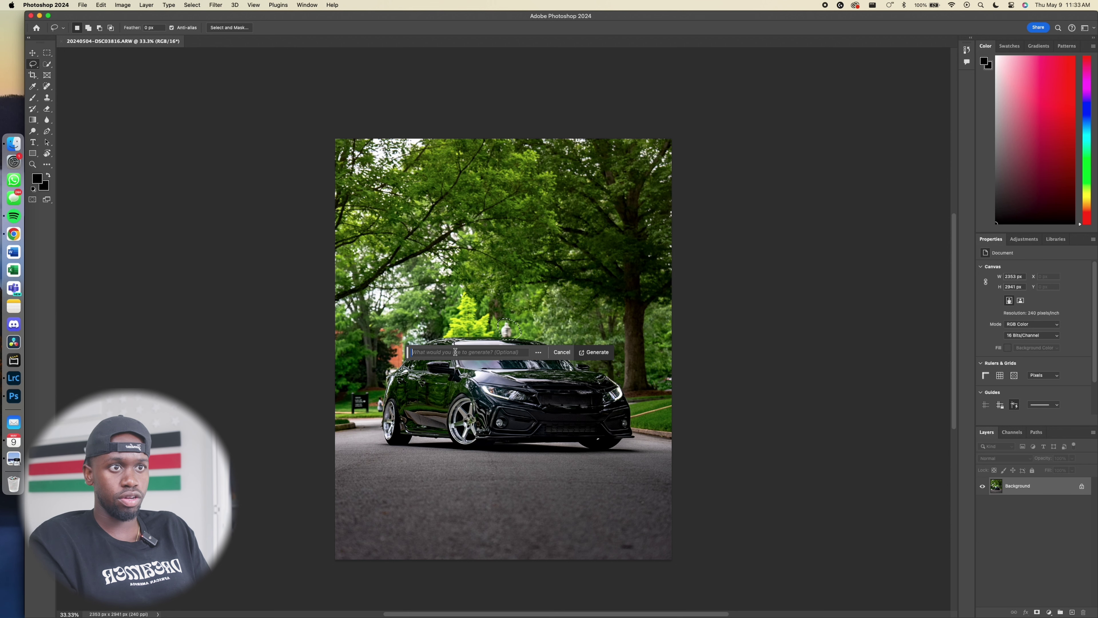
text(remove)
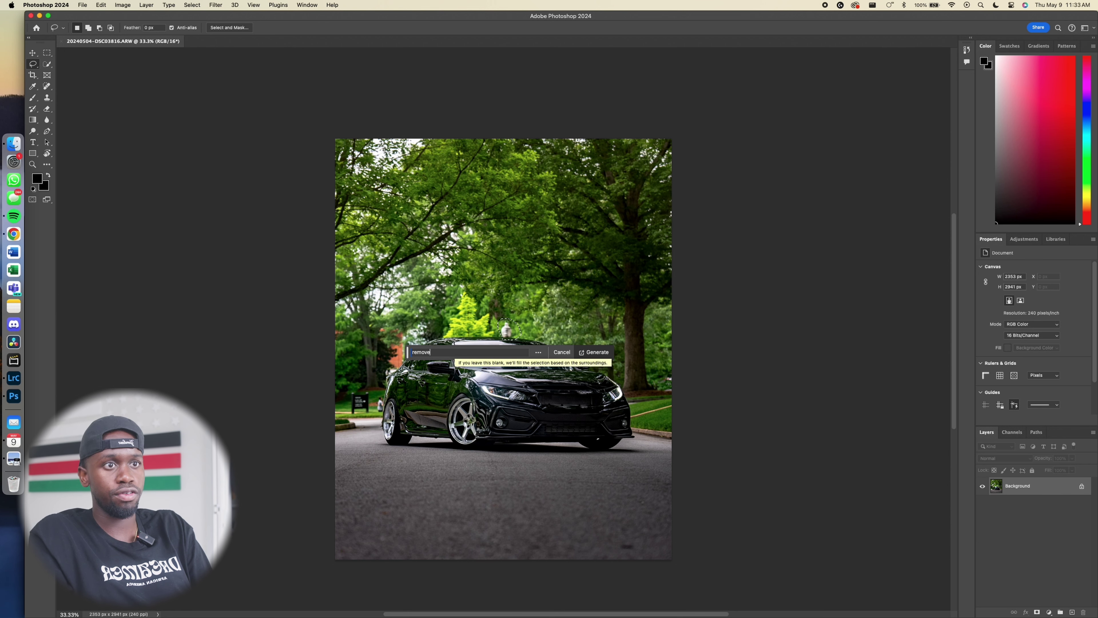
key(Return)
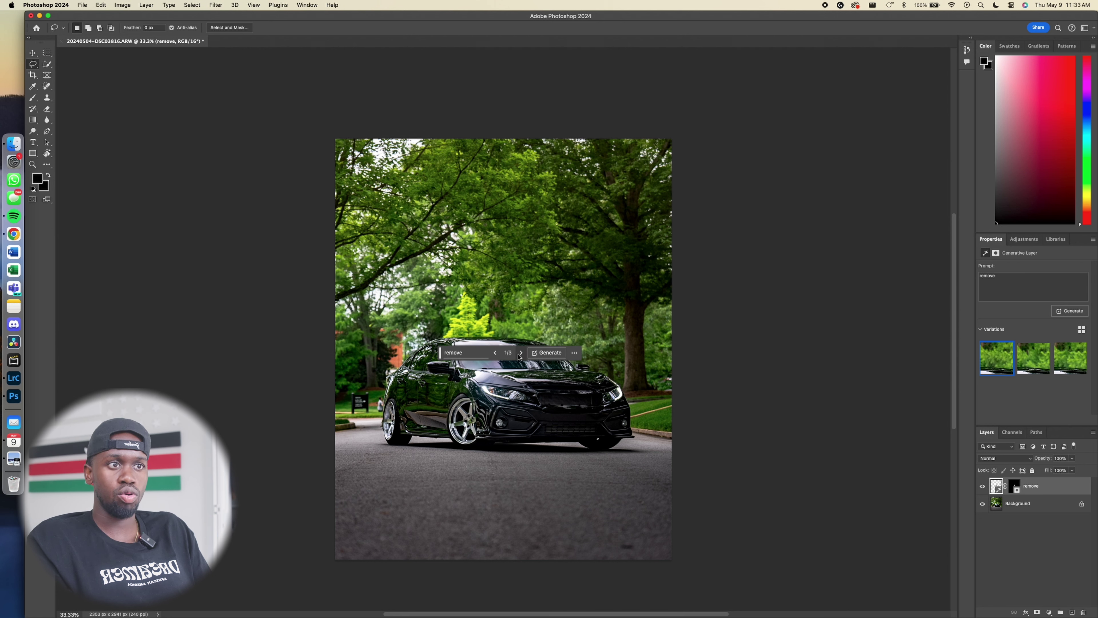
Cycle through the generated variations and keep the second of three
click(520, 353)
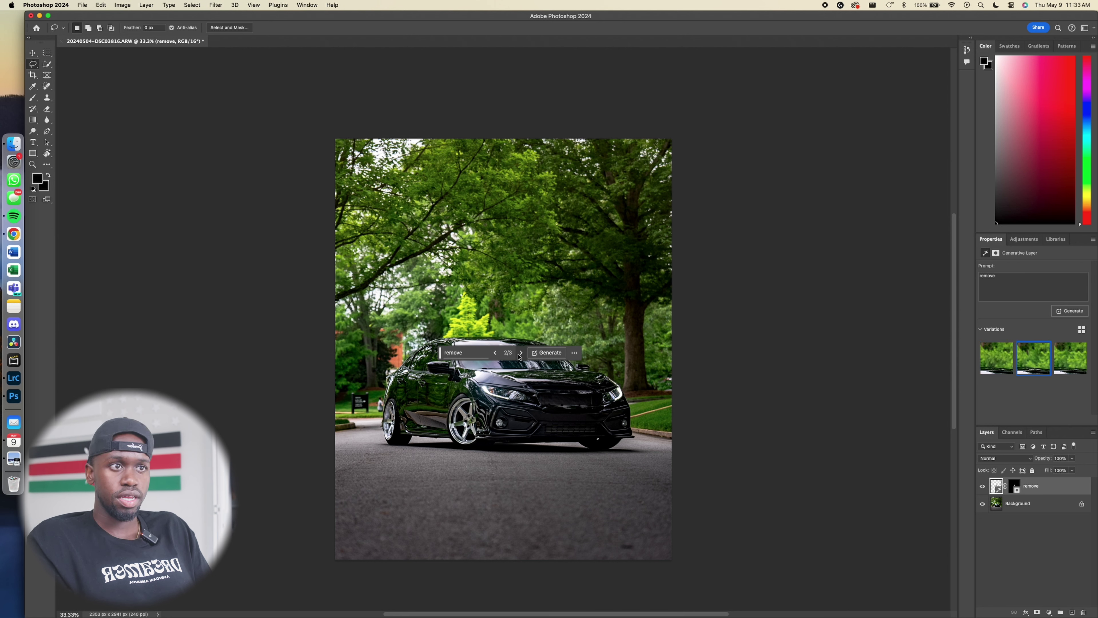
click(521, 353)
click(521, 353)
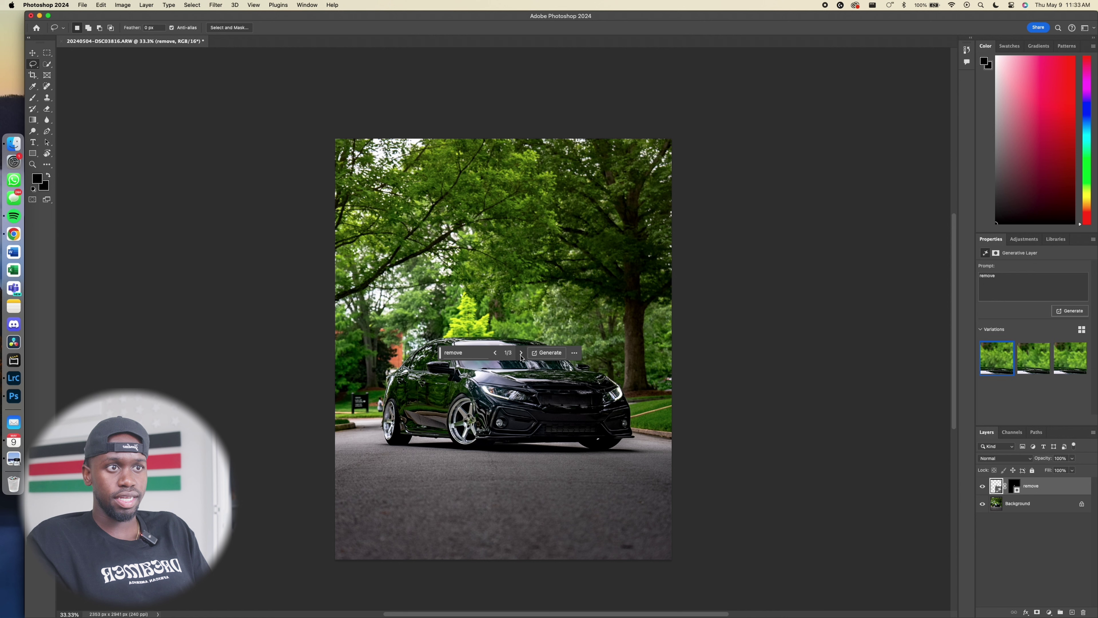
click(521, 353)
click(521, 354)
click(522, 353)
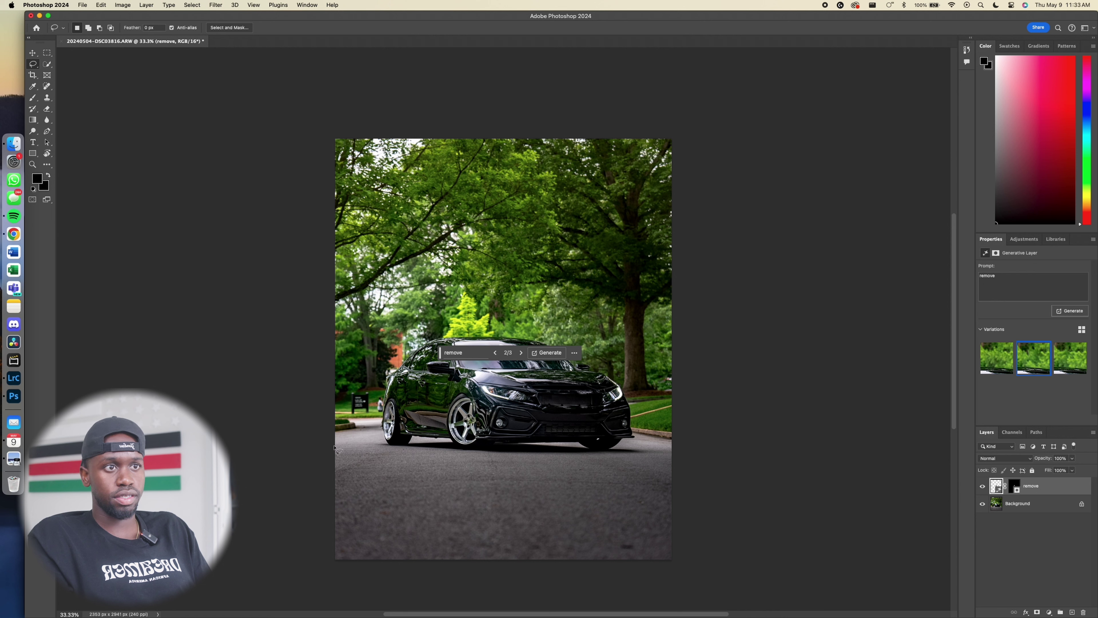
click(521, 354)
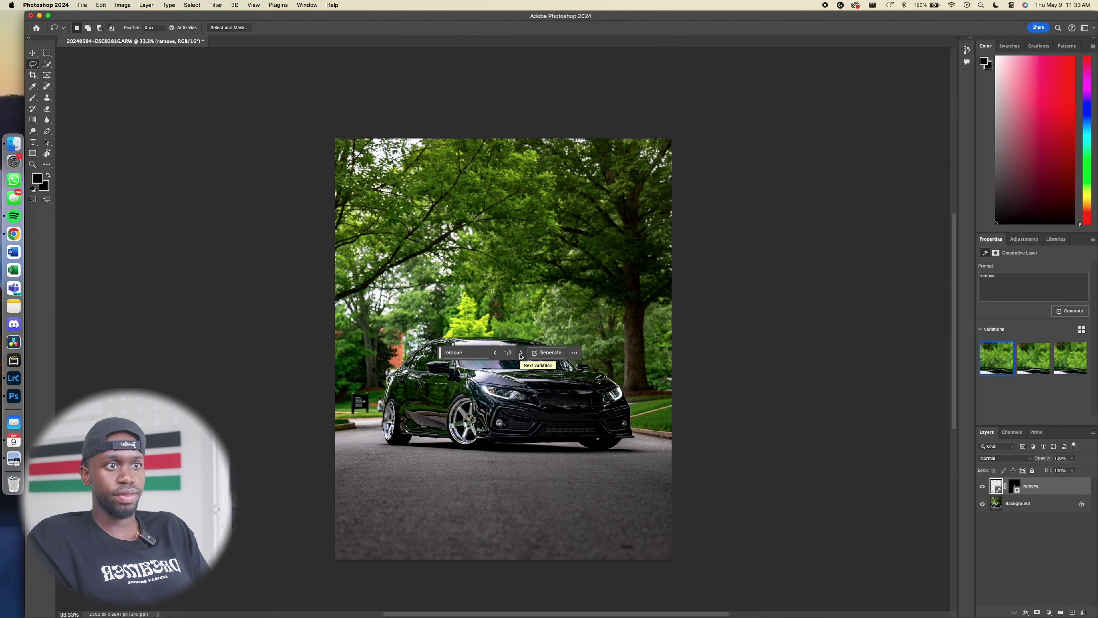
click(521, 353)
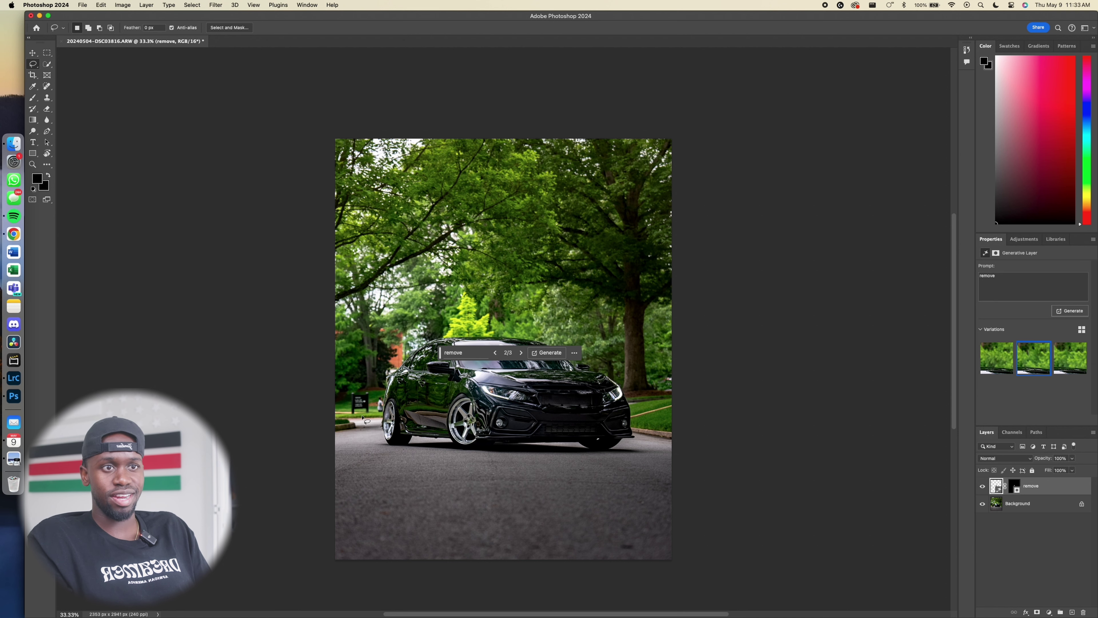
mouse_move(352, 422)
mouse_down()
mouse_move(346, 401)
mouse_move(366, 385)
mouse_move(376, 403)
mouse_move(353, 423)
mouse_up()
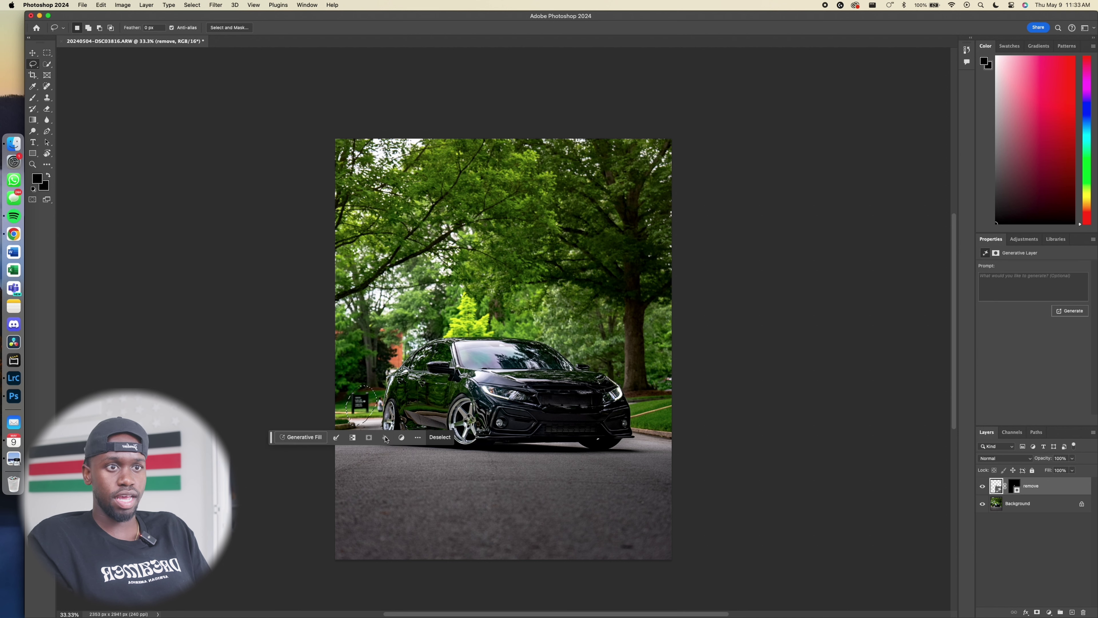
Remove the roadside sign with a 'remove' Generative Fill, using its third variation
click(302, 436)
text(remove)
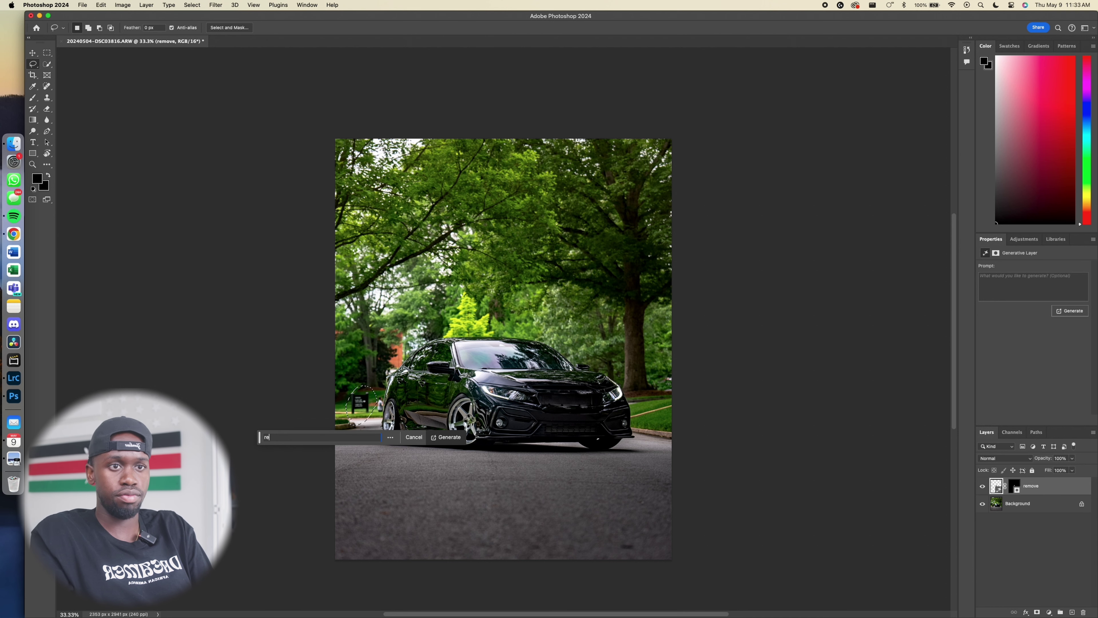
key(Return)
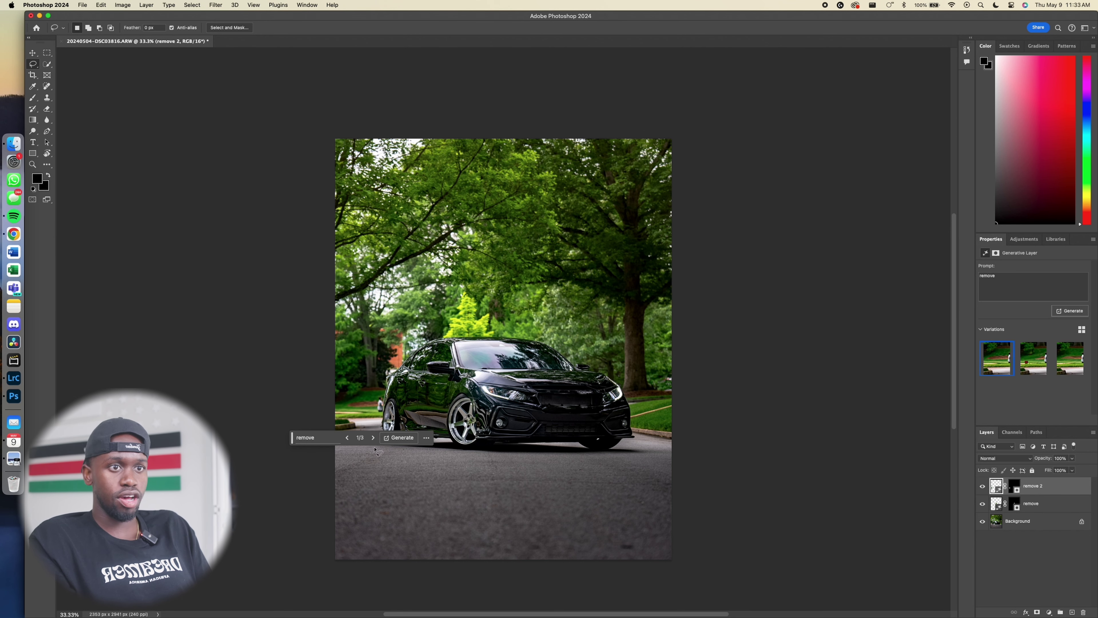
click(373, 438)
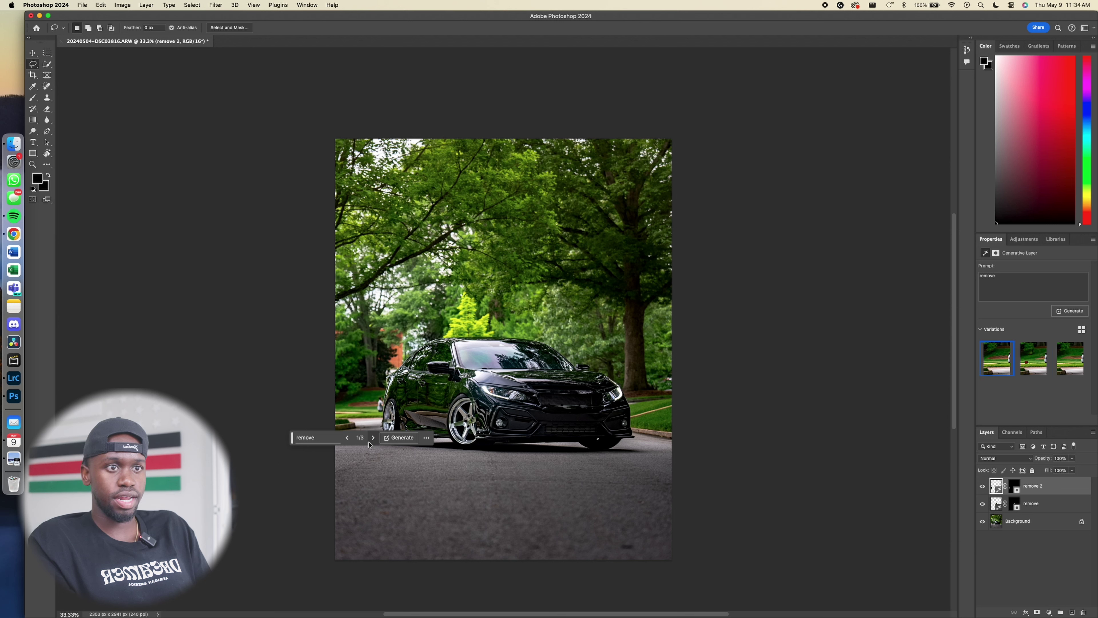
Remove the distraction beside the rear wheel with a generated fill, choosing the third variation
mouse_move(377, 417)
mouse_down()
mouse_move(388, 389)
mouse_move(372, 407)
mouse_move(392, 426)
mouse_move(377, 403)
mouse_up()
click(324, 427)
text(r)
key(Return)
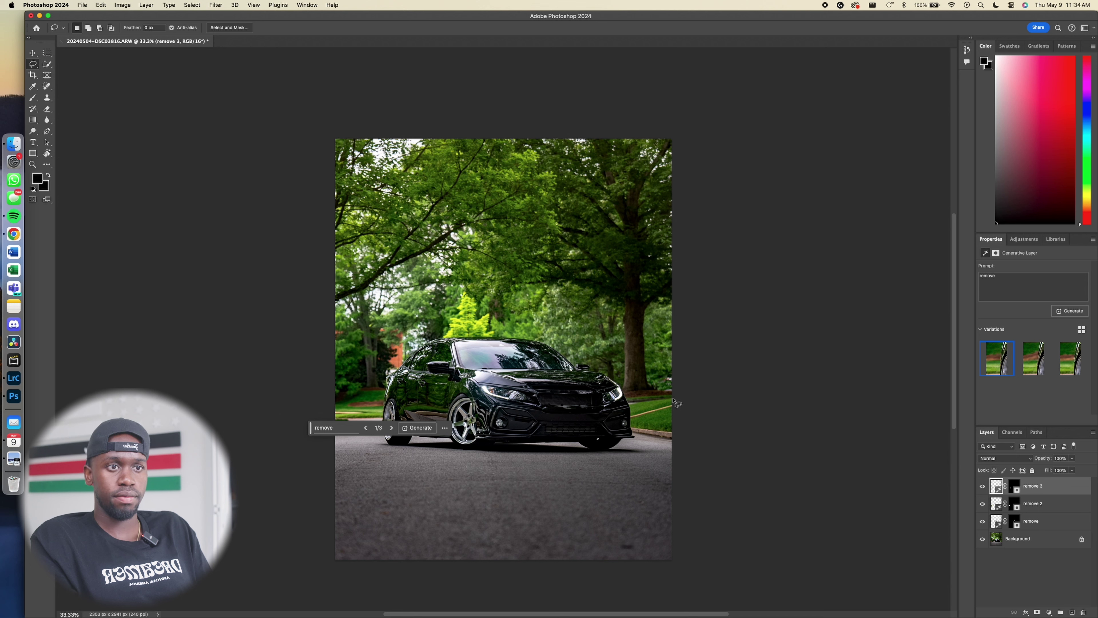
click(392, 427)
click(392, 427)
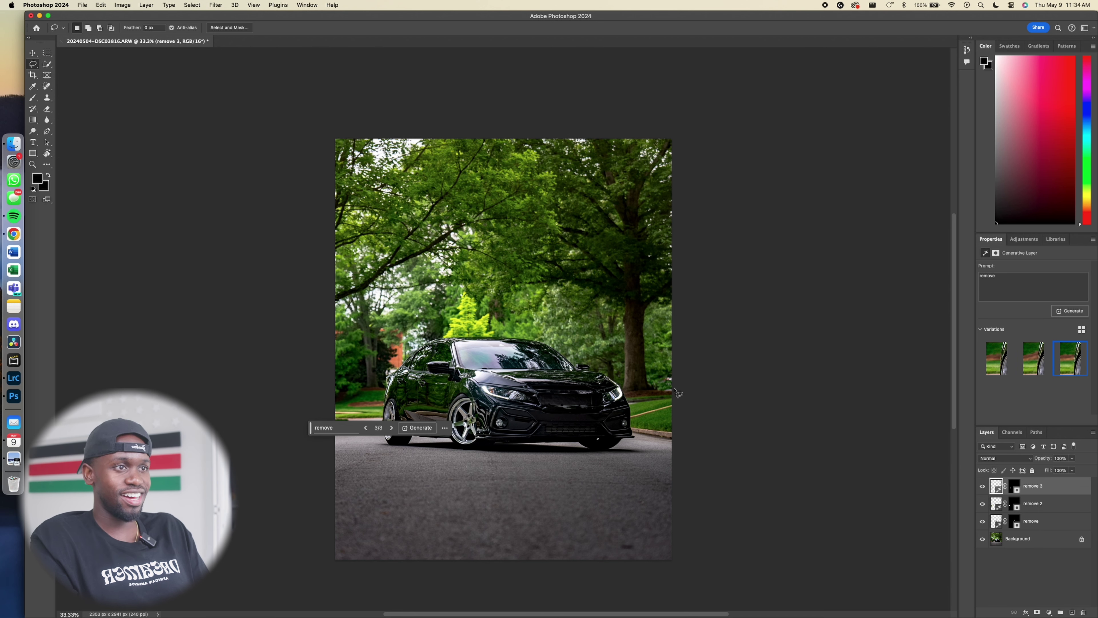
Remove the small spot by the right-edge tree with a 'remove' Generative Fill
mouse_move(676, 393)
mouse_down()
mouse_move(651, 376)
mouse_move(676, 377)
mouse_up()
click(603, 402)
text(remove)
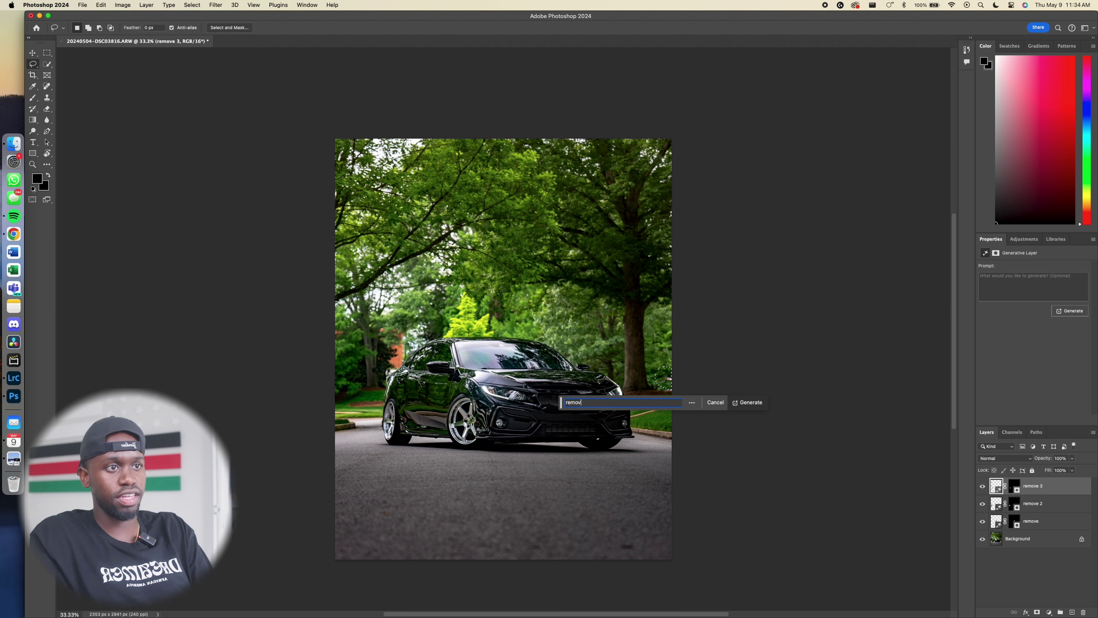
key(Return)
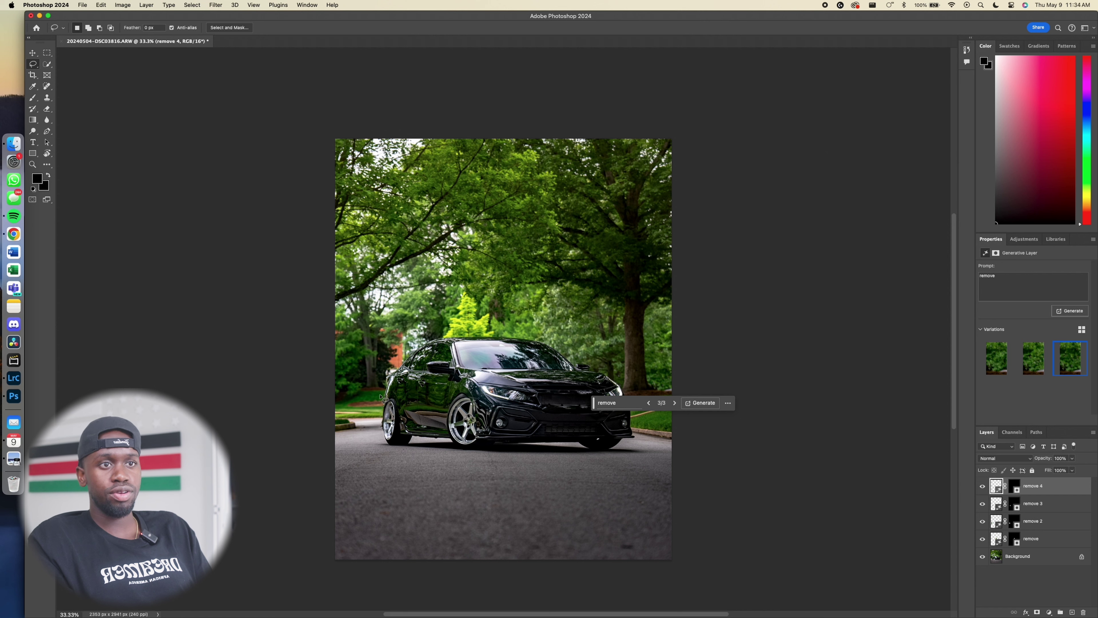
Lasso the foliage behind the car's rear and generate a 'remove' fill as layer remove 5
click(339, 327)
mouse_move(339, 327)
mouse_down()
mouse_move(385, 319)
mouse_move(408, 334)
mouse_move(399, 369)
mouse_up()
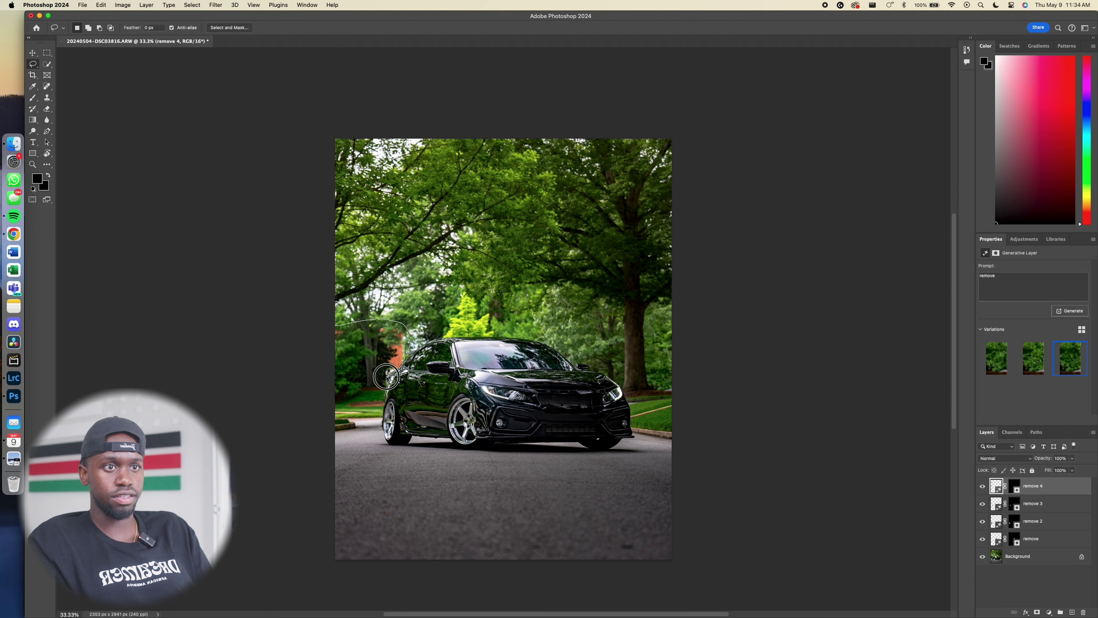
drag(327, 350, 327, 351)
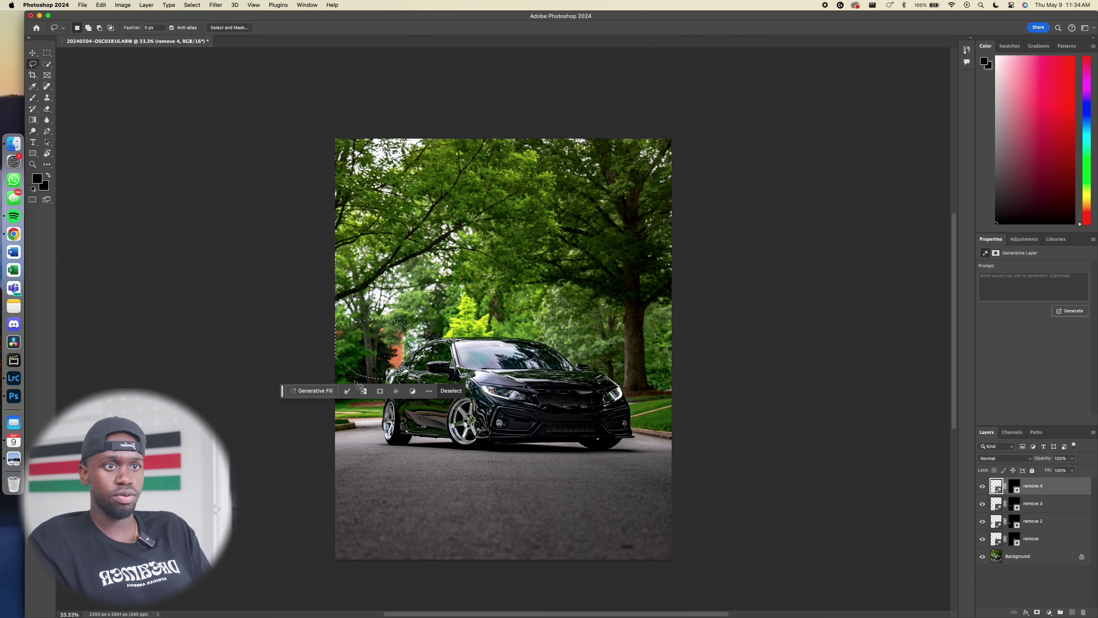
click(316, 391)
text(remove)
key(Return)
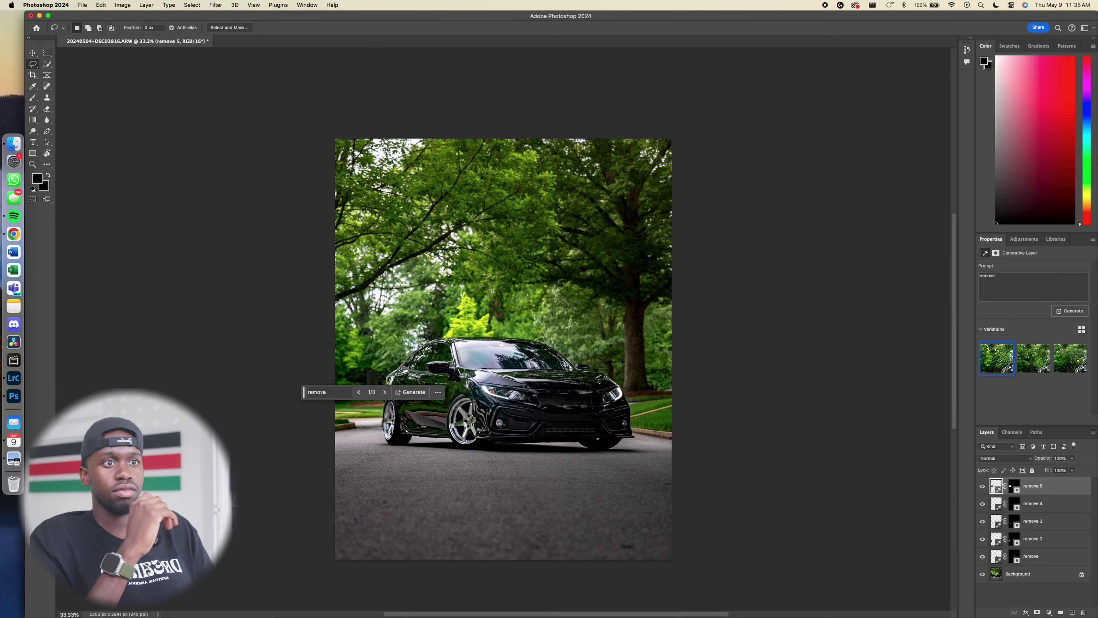
Compare the remove 5 variations and settle on the second one
click(384, 391)
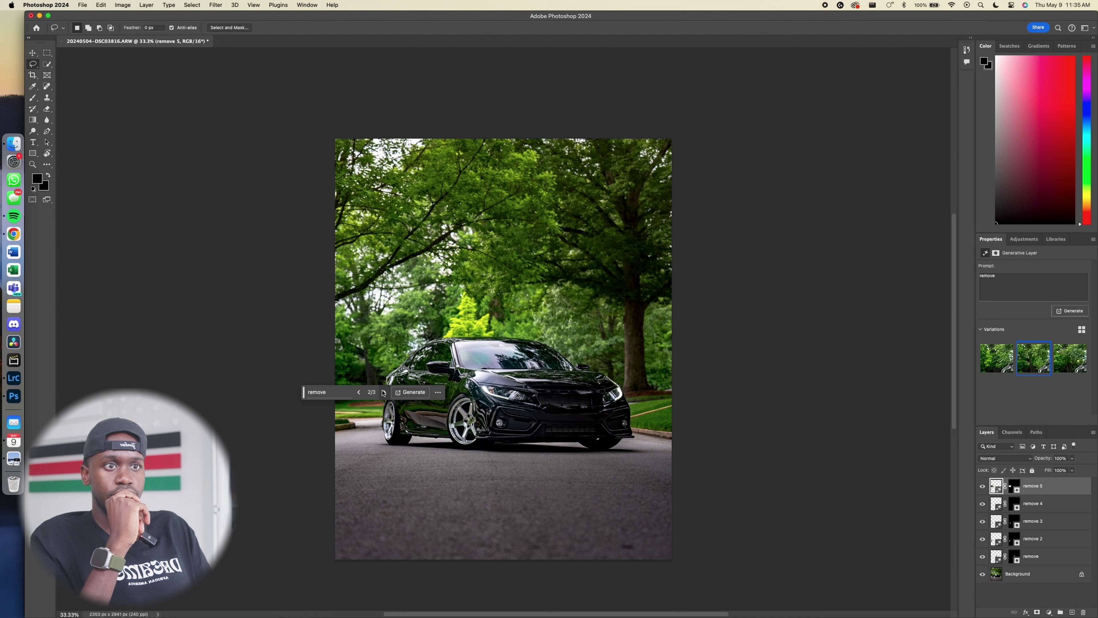
click(386, 392)
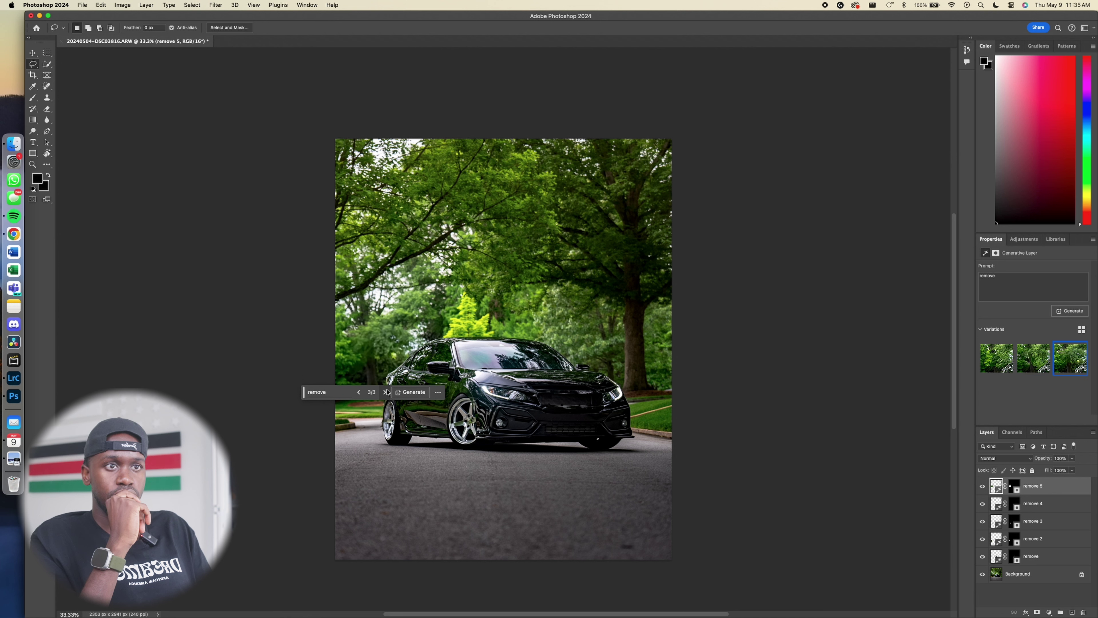
click(386, 392)
double_click(385, 392)
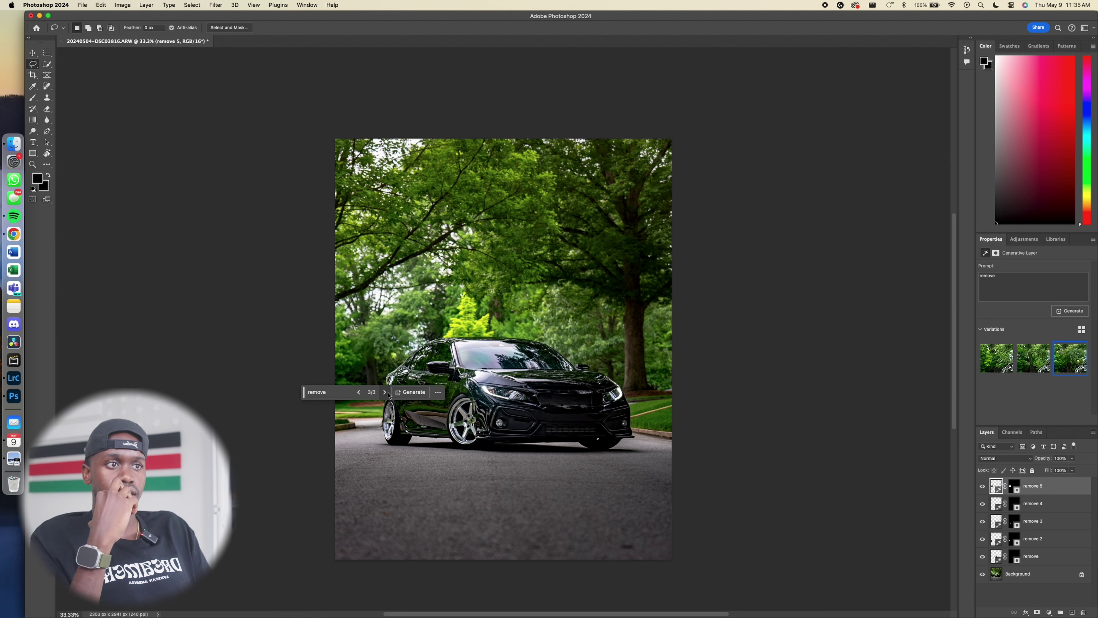
click(386, 392)
click(385, 392)
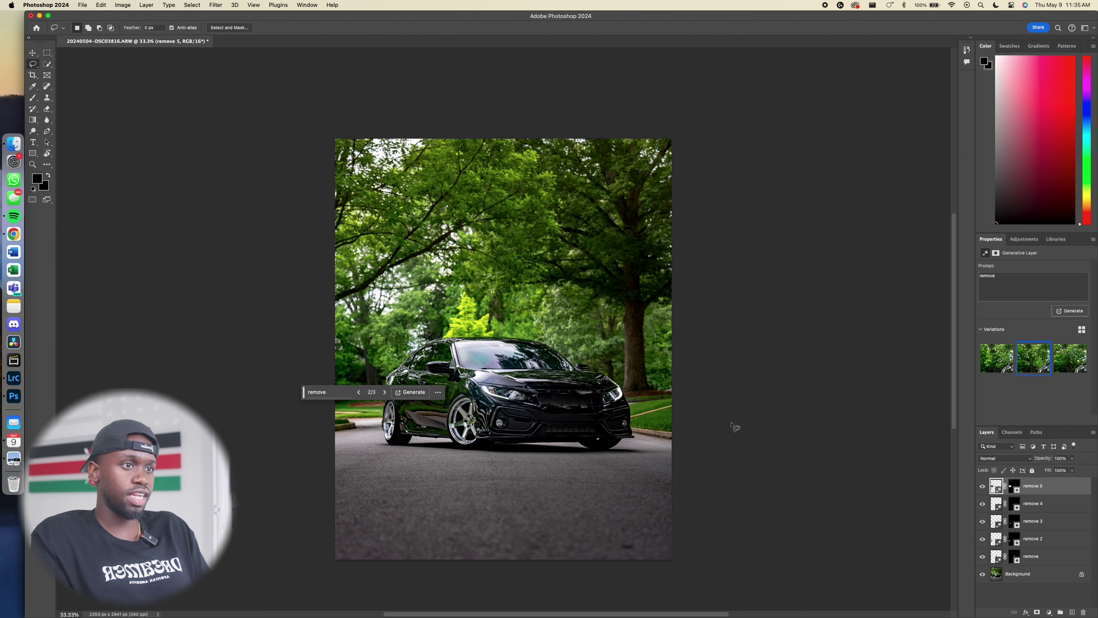
click(439, 394)
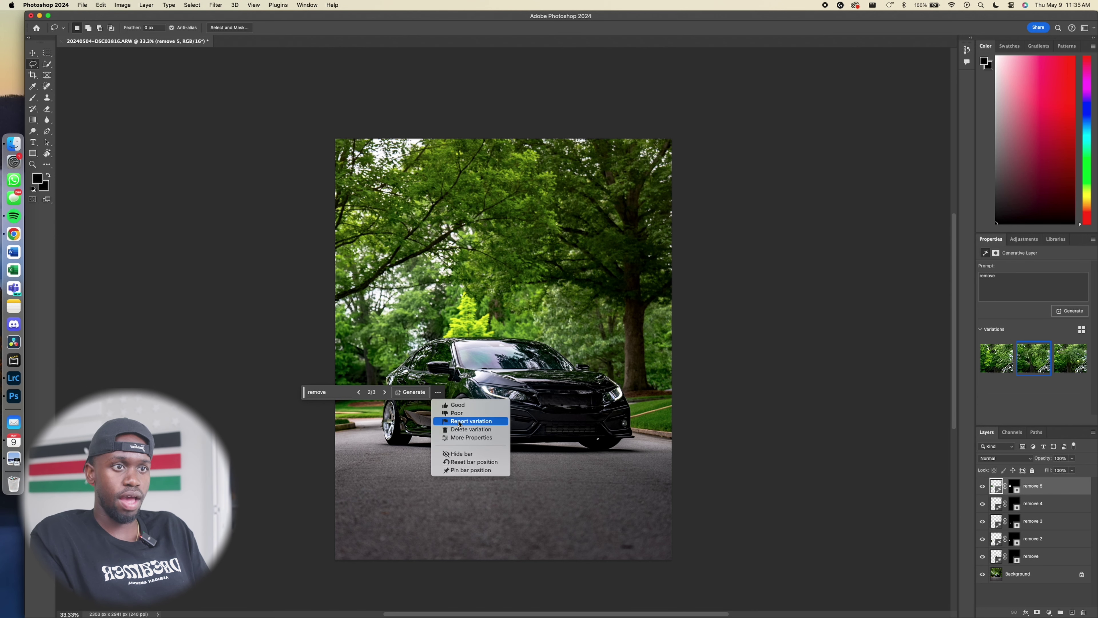
click(438, 393)
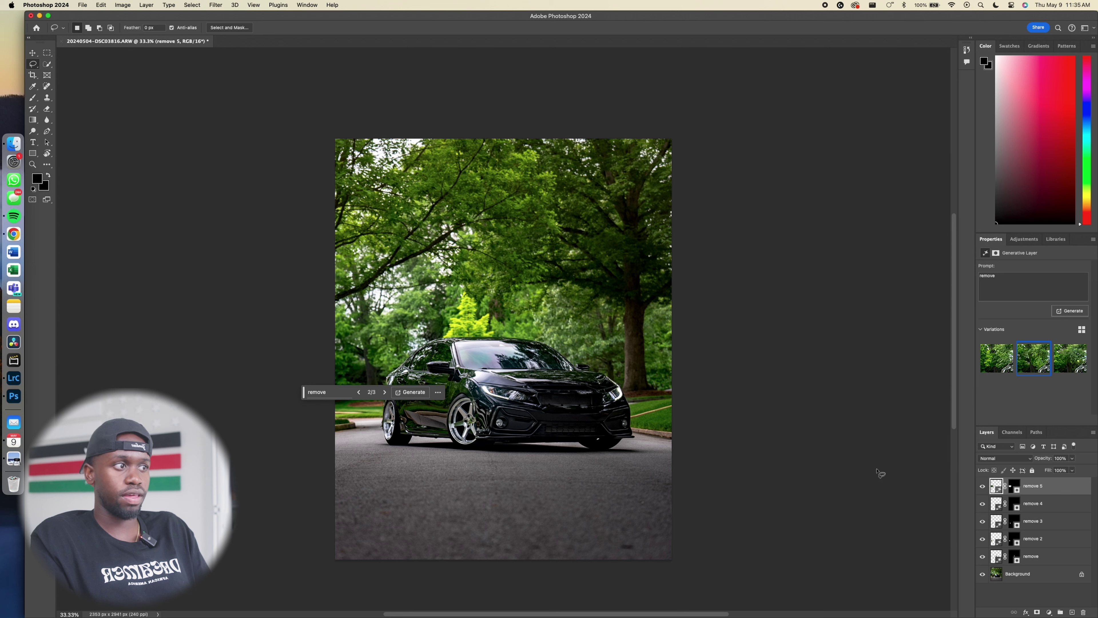
Disable and hide remove 5, then save as 20240504-DSC03816-Edit-2.tif back to Lightroom
right_click(1072, 491)
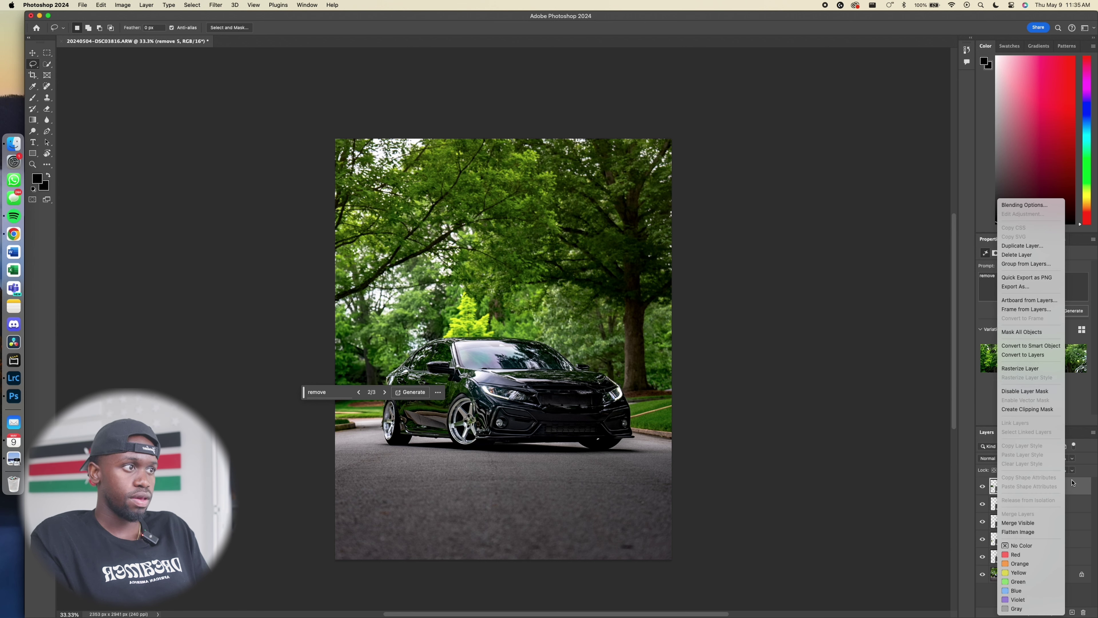
click(1025, 391)
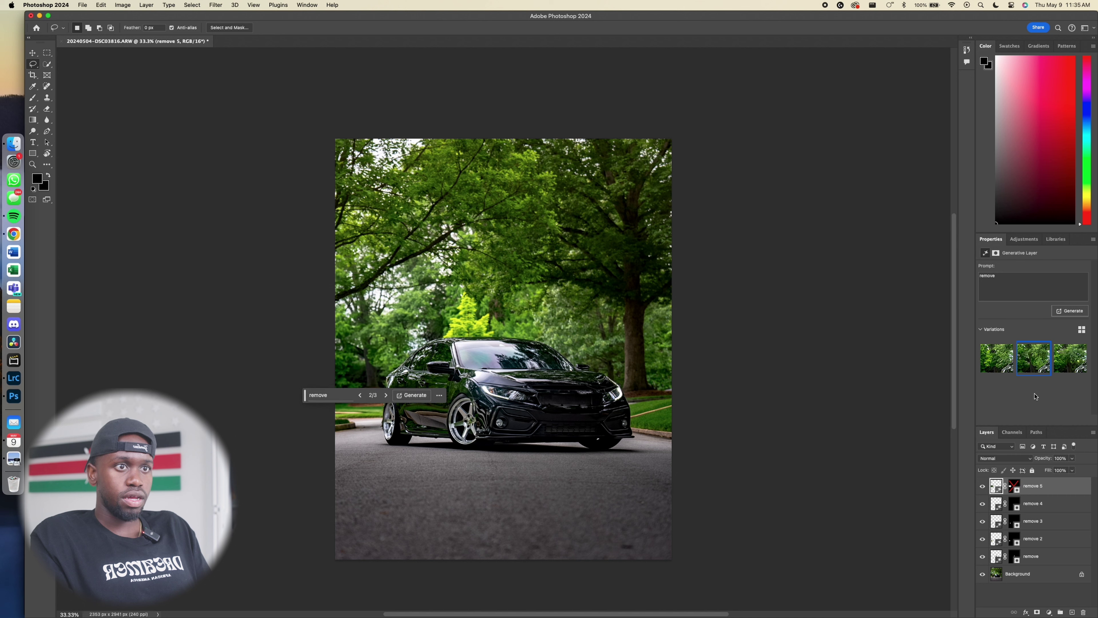
click(983, 486)
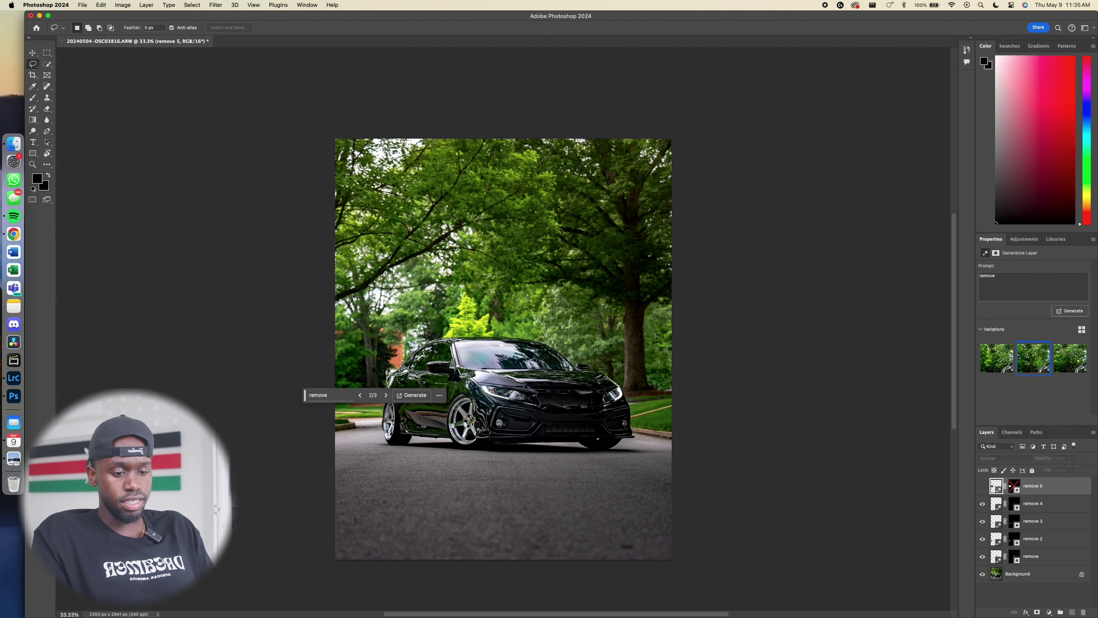
key(super+s)
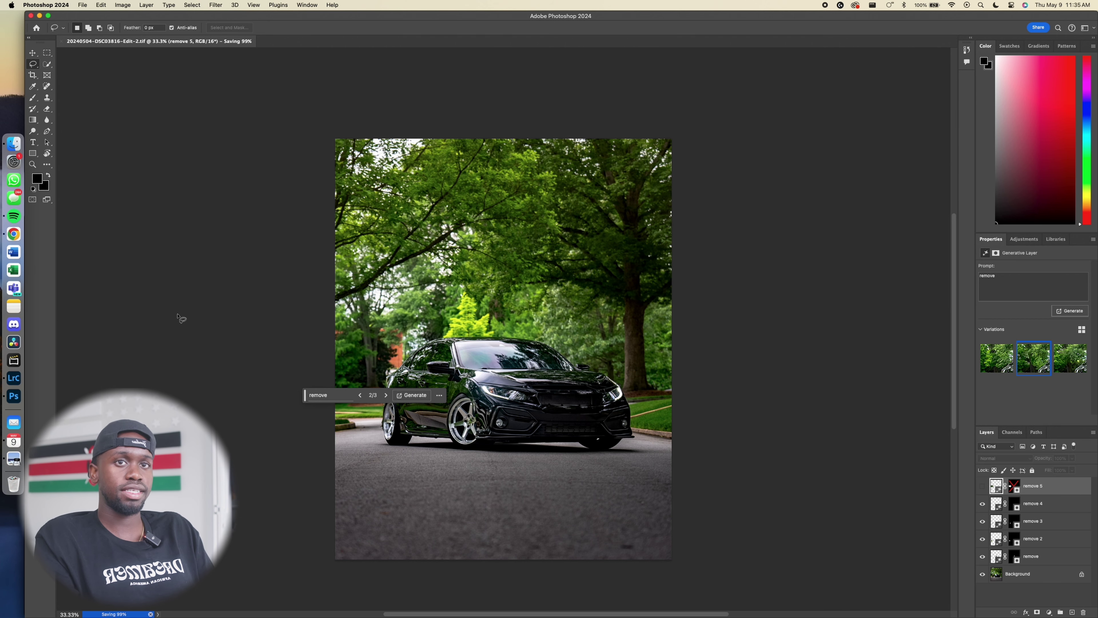
click(15, 379)
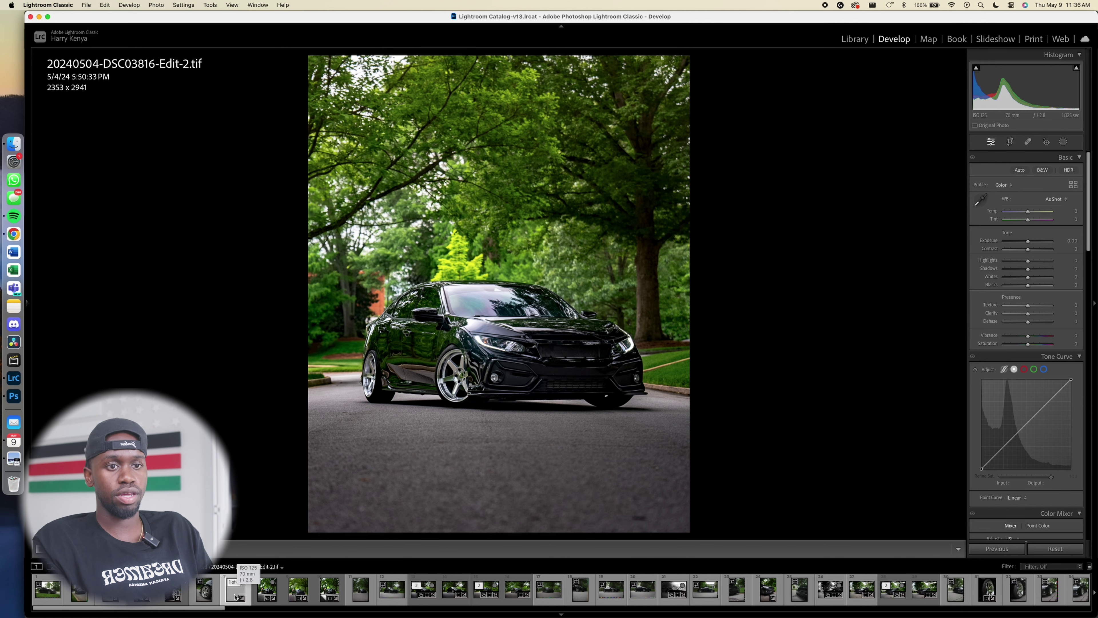
Compare the edited TIFF against the original raw in Reference view, then return to Loupe
key(shift+r)
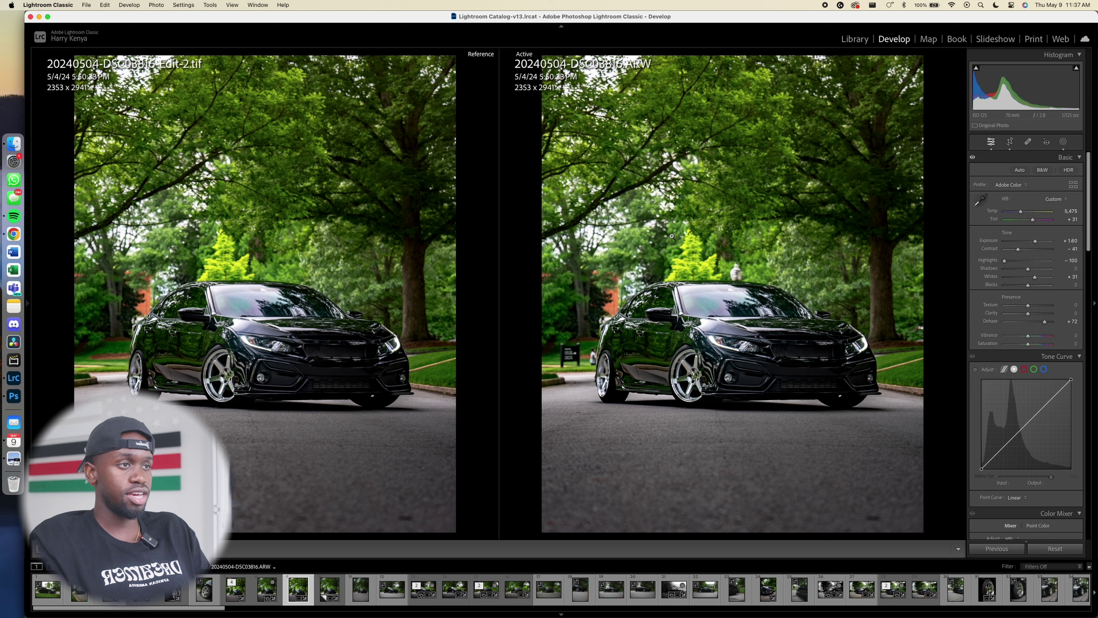
key(d)
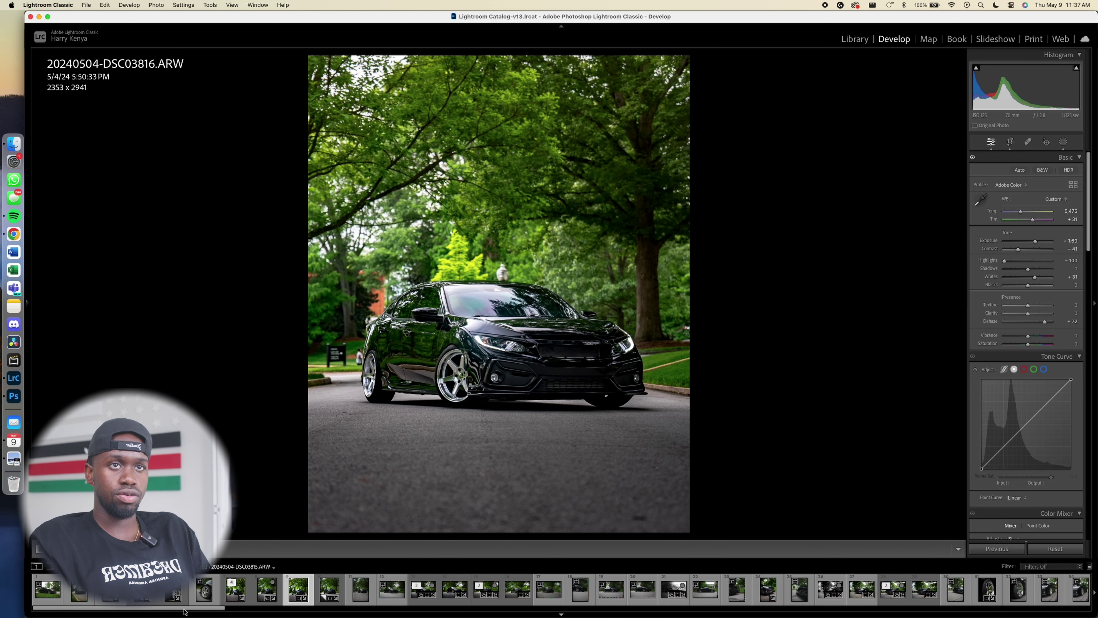
click(855, 39)
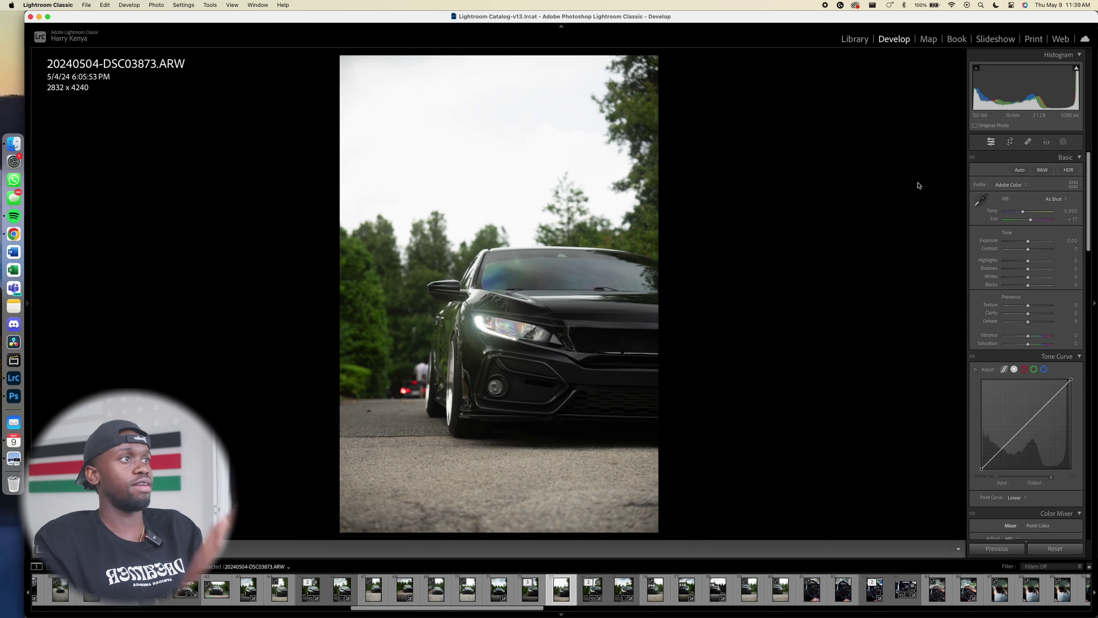
Crop the photo to a 5 x 7 portrait of 2639 x 3695 with a slight straightening
click(1010, 142)
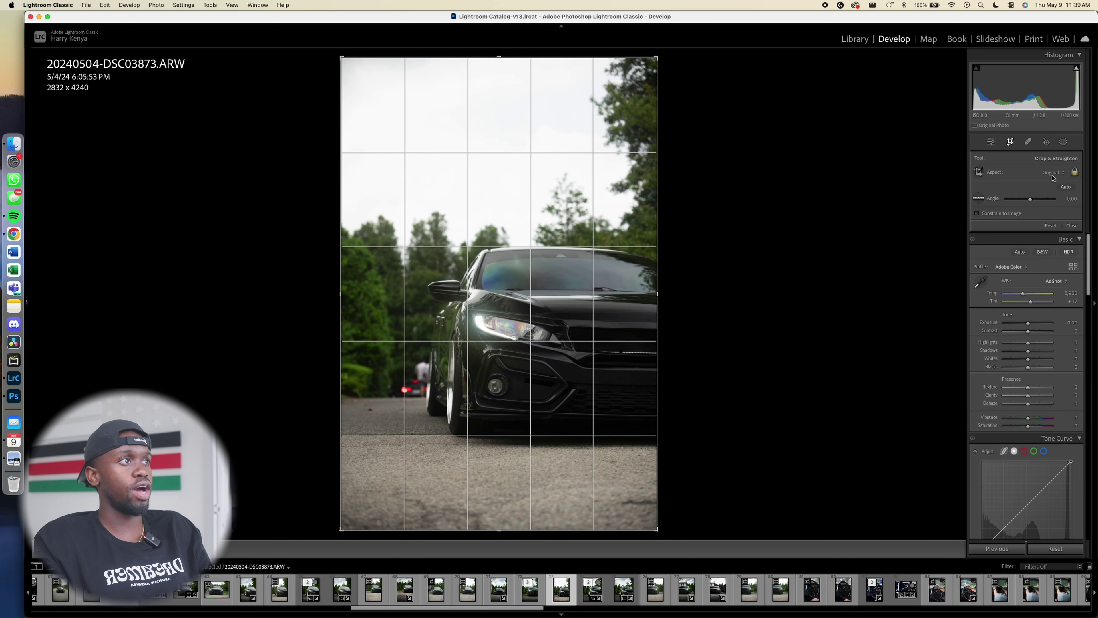
click(1058, 172)
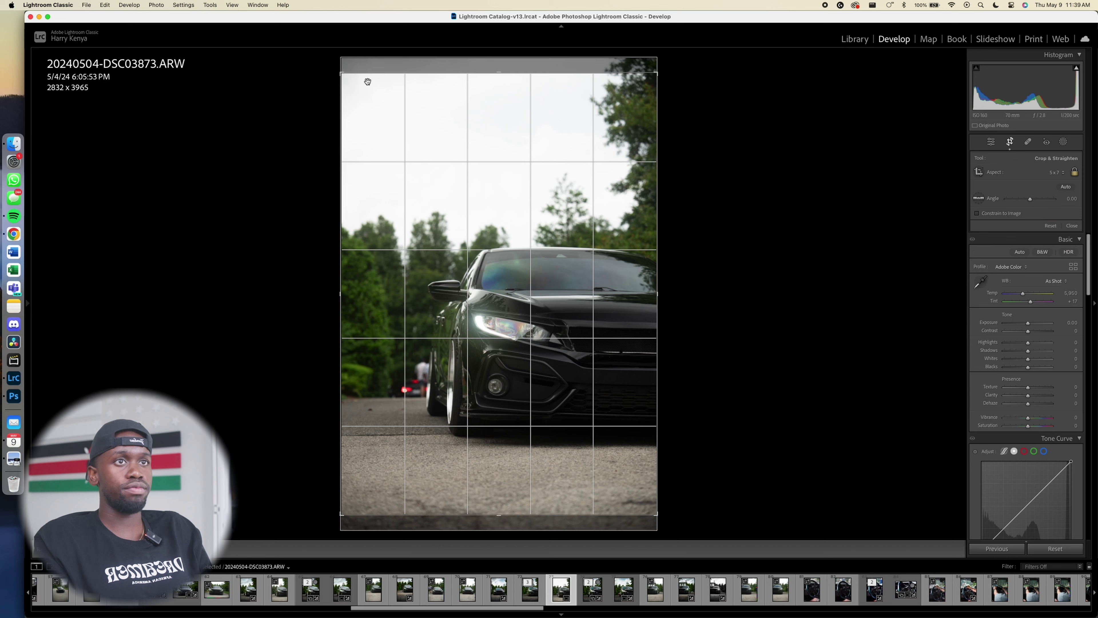
drag(351, 77, 372, 104)
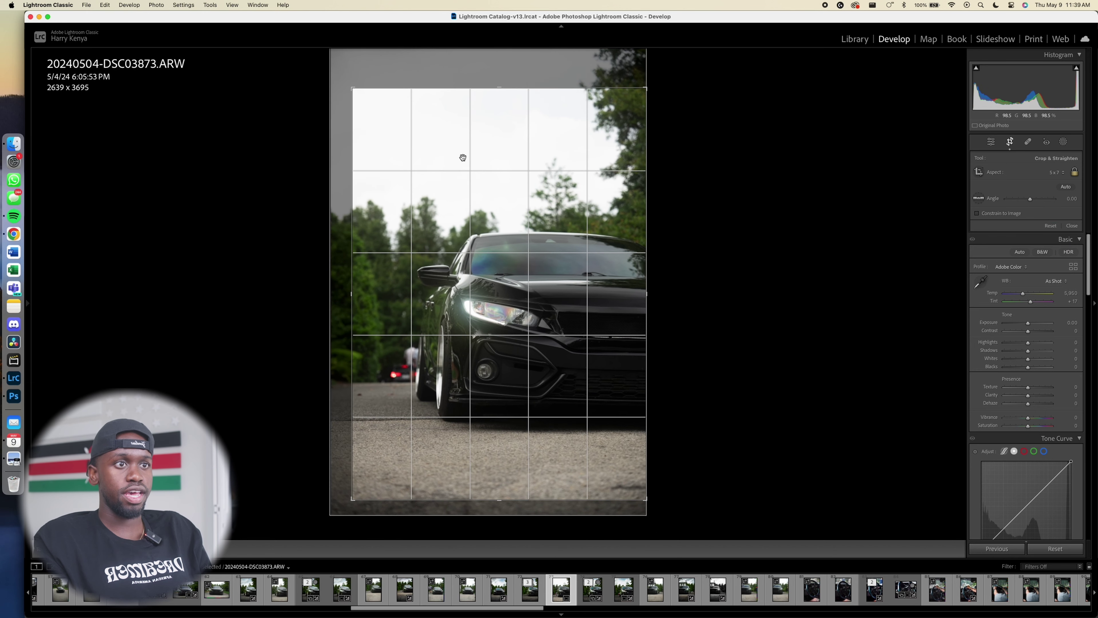
drag(467, 159, 464, 157)
drag(509, 510, 510, 508)
key(Return)
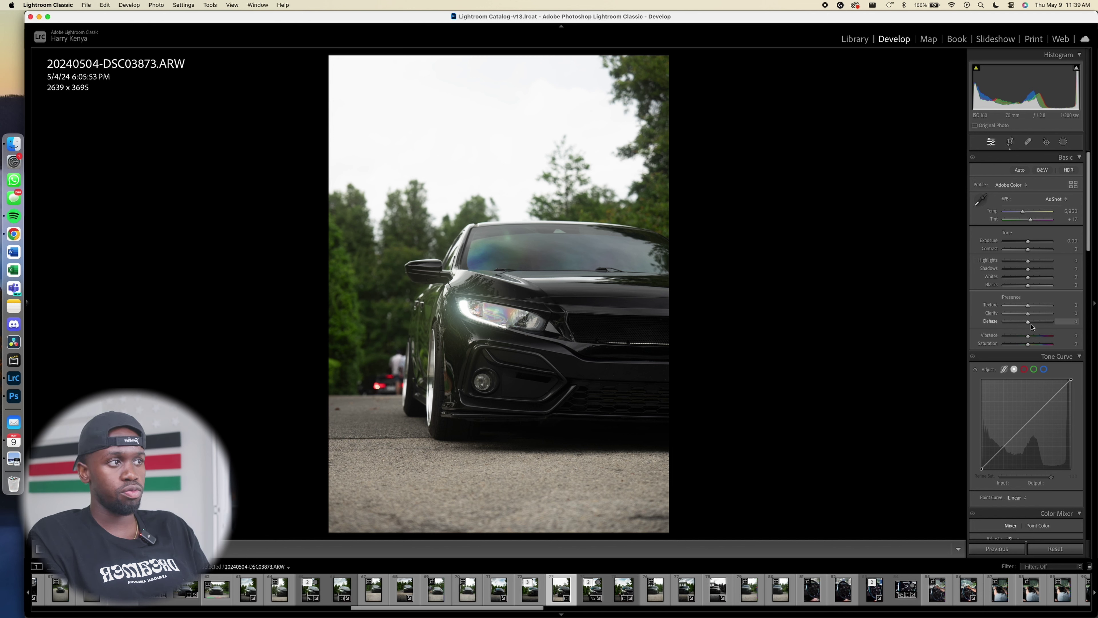
Set Dehaze +82, Exposure +0.65 and Temp 6,035, checking before/after along the way
drag(1031, 325, 1049, 327)
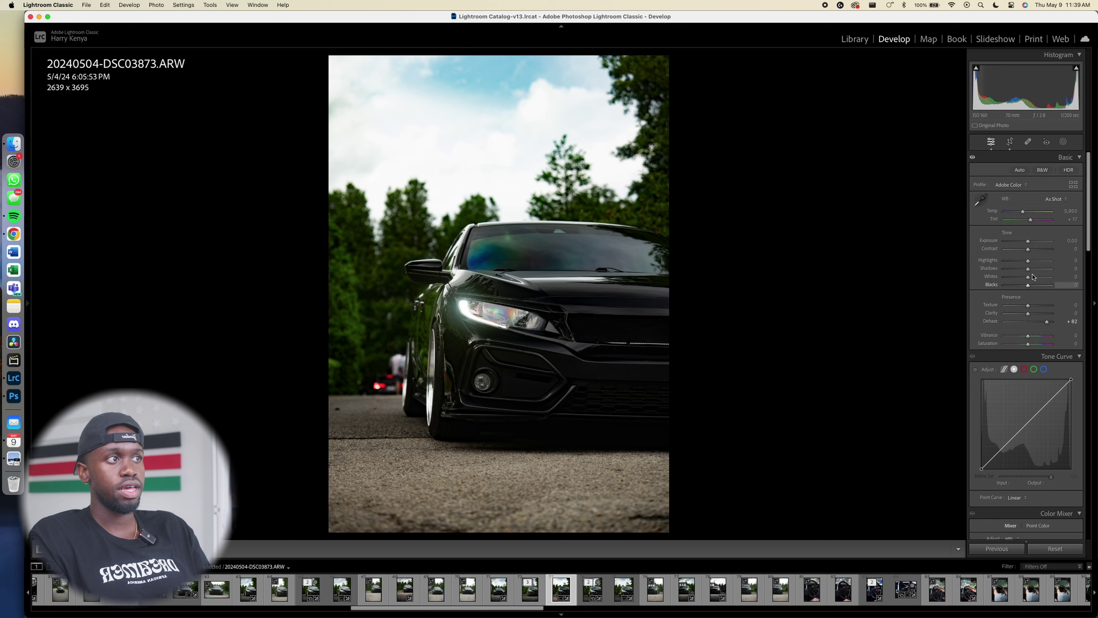
drag(1030, 244, 1033, 245)
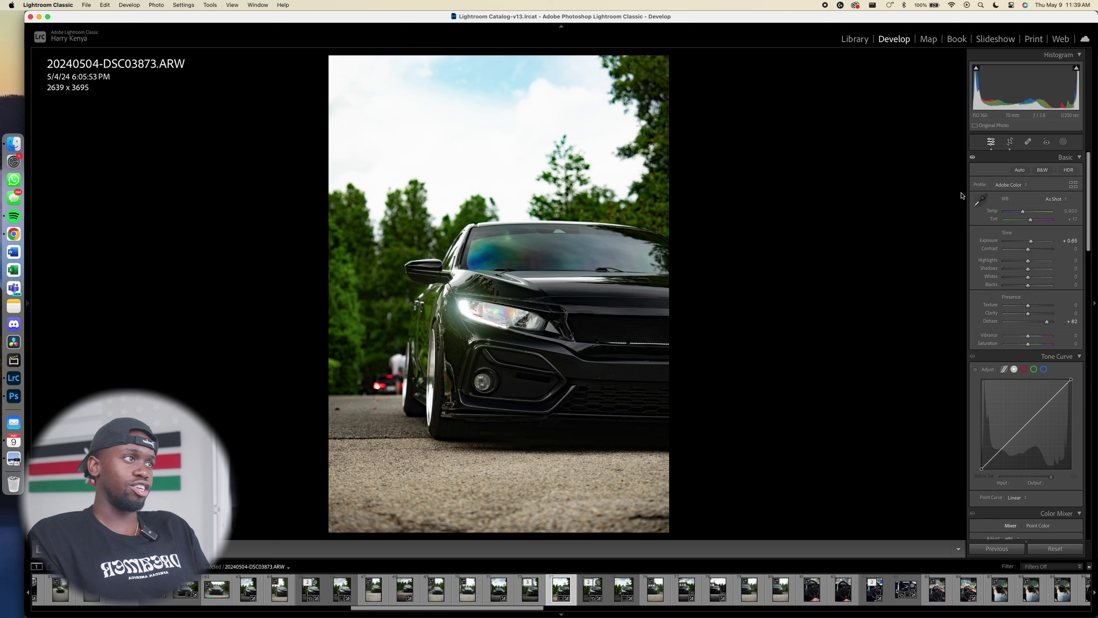
key(backslash)
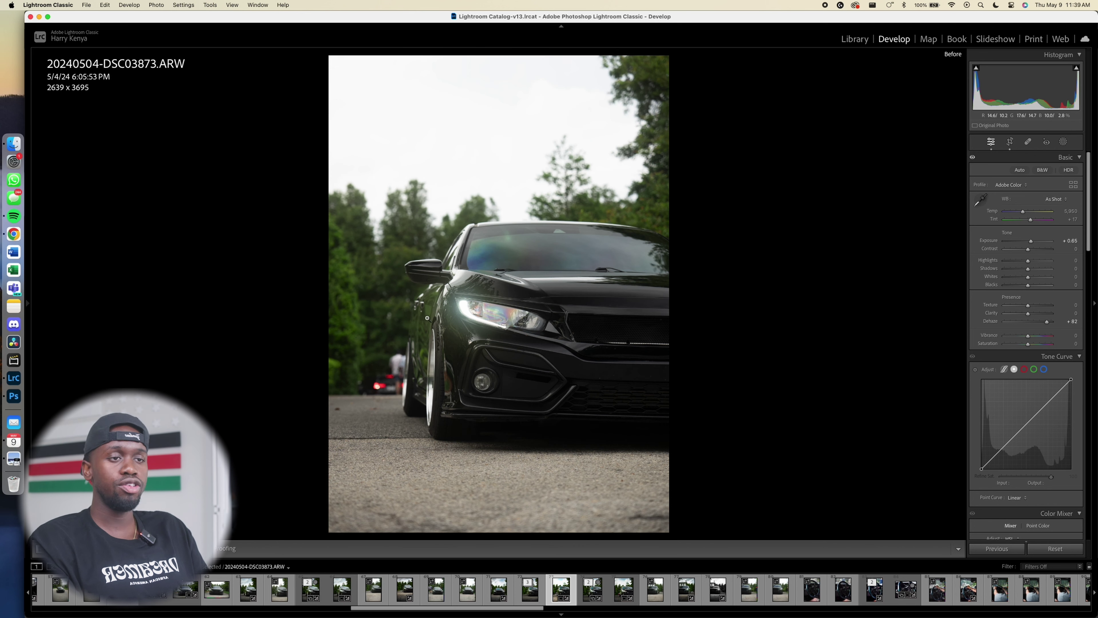
key(backslash)
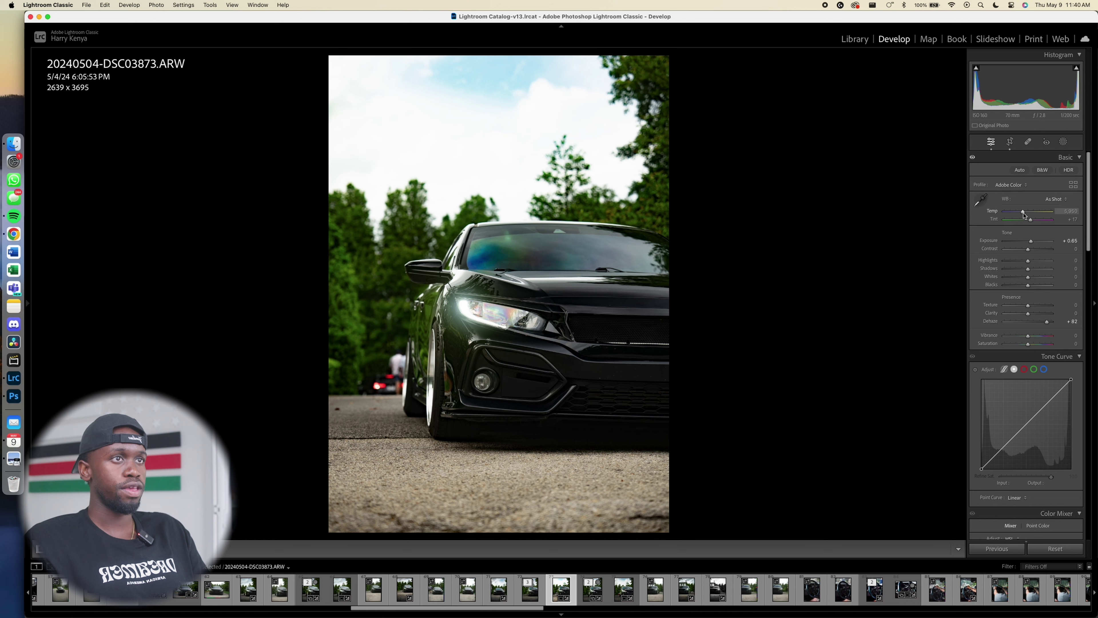
drag(1026, 214, 1027, 215)
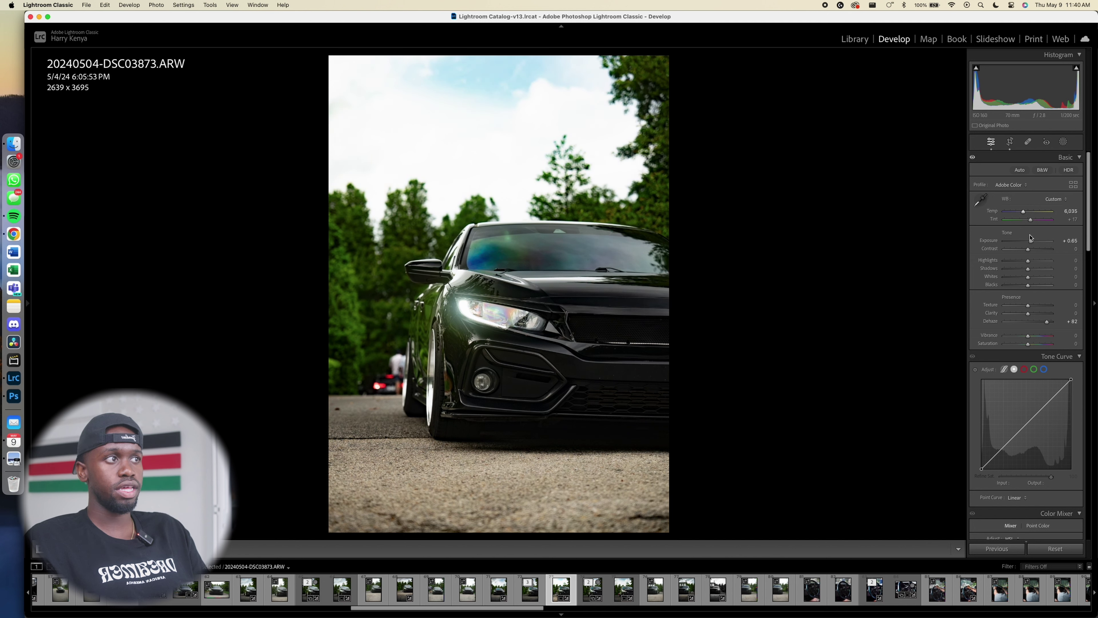
click(1065, 143)
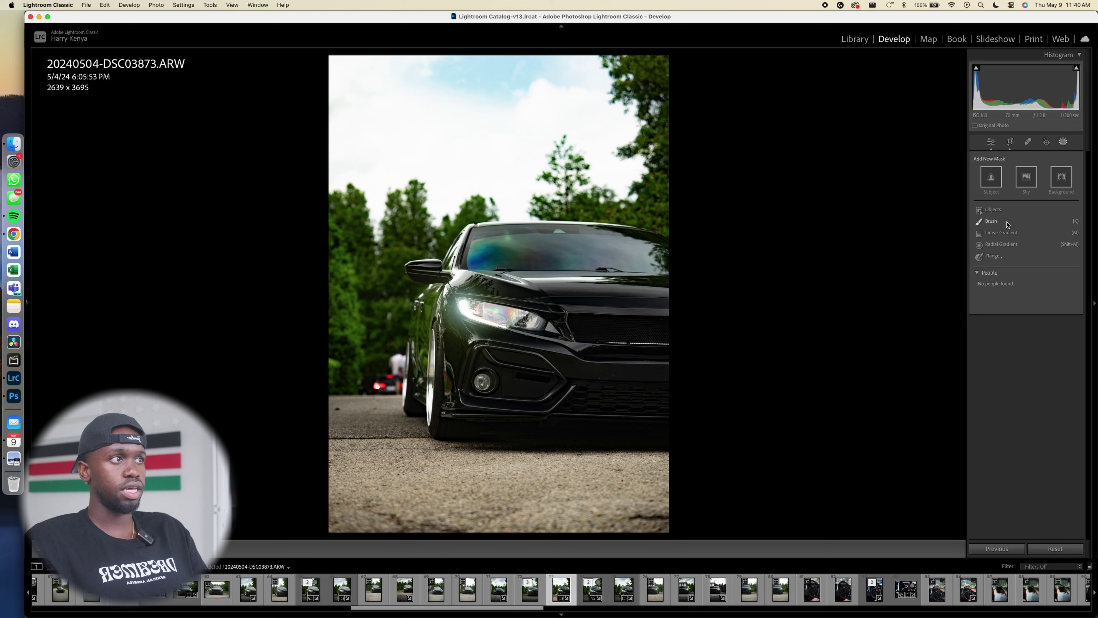
Add an inverted, feathered radial mask around the Civic's front, raising surrounding Contrast to +57
click(1002, 245)
drag(552, 324, 755, 227)
drag(587, 331, 613, 314)
drag(574, 392, 587, 395)
drag(583, 221, 584, 205)
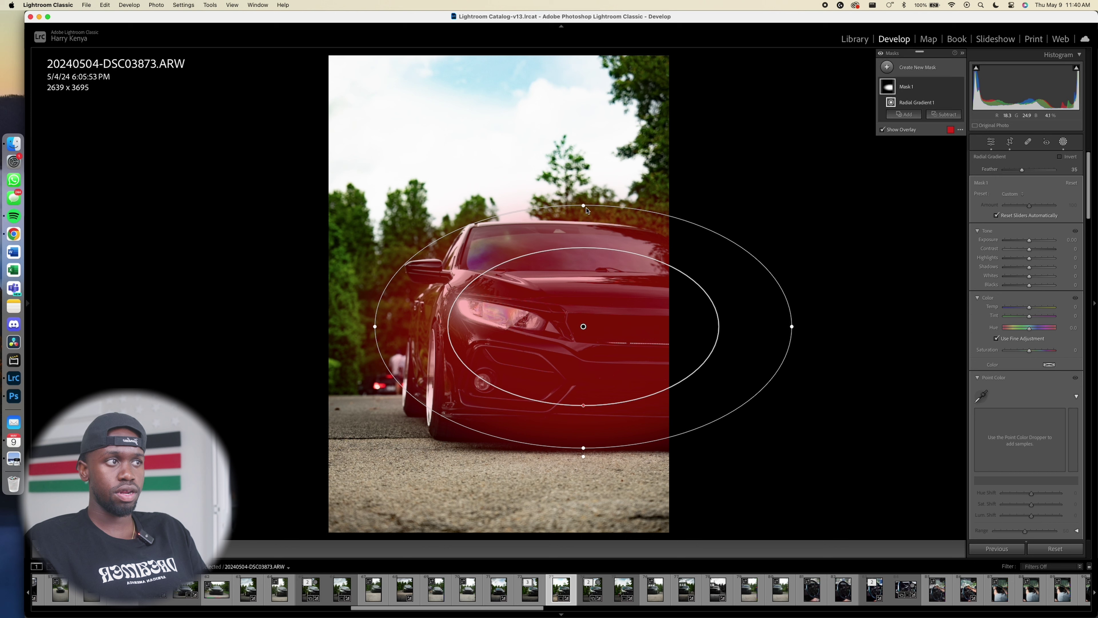
click(1059, 157)
mouse_move(1030, 249)
mouse_down()
mouse_move(1046, 250)
mouse_move(1014, 256)
mouse_move(1029, 268)
mouse_up()
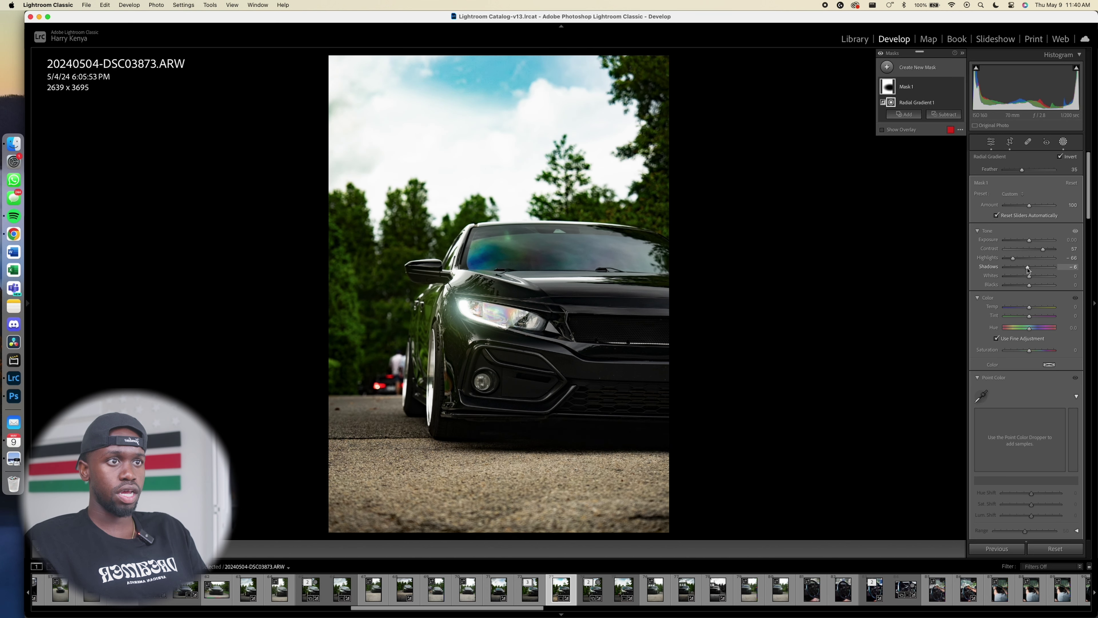
click(1063, 142)
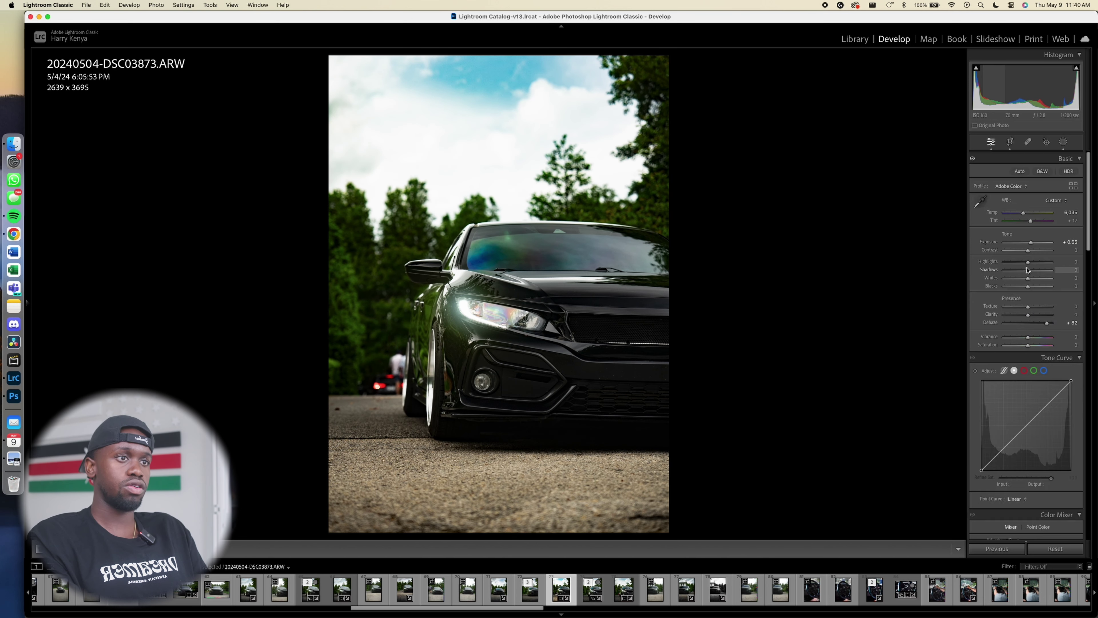
Add a linear gradient mask dragged down from the top of the sky
click(1063, 142)
click(914, 67)
click(938, 157)
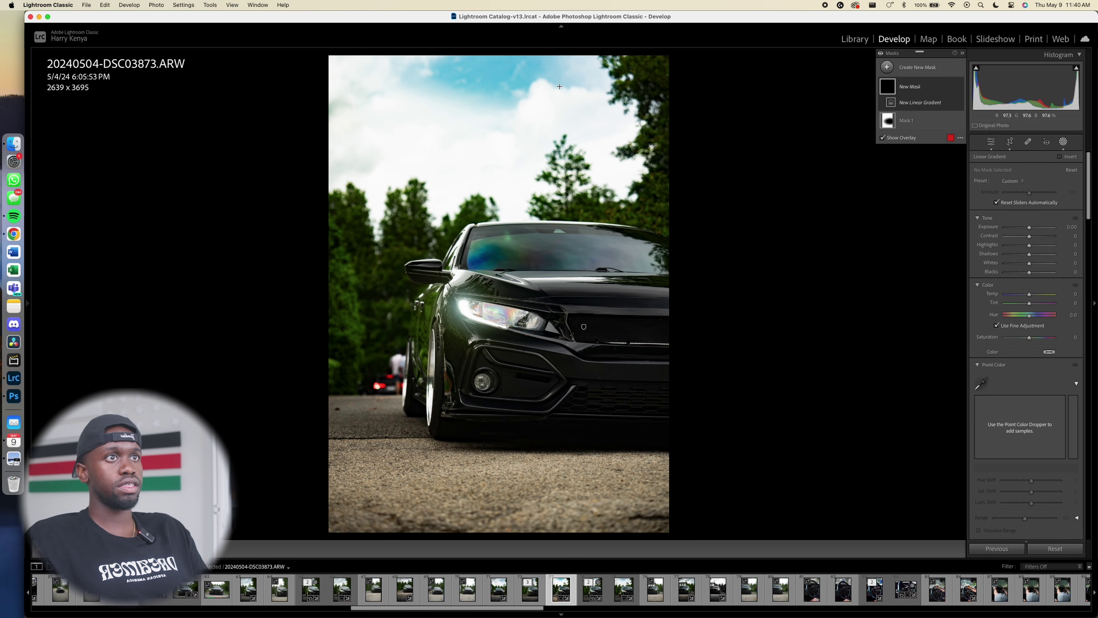
drag(552, 56, 557, 222)
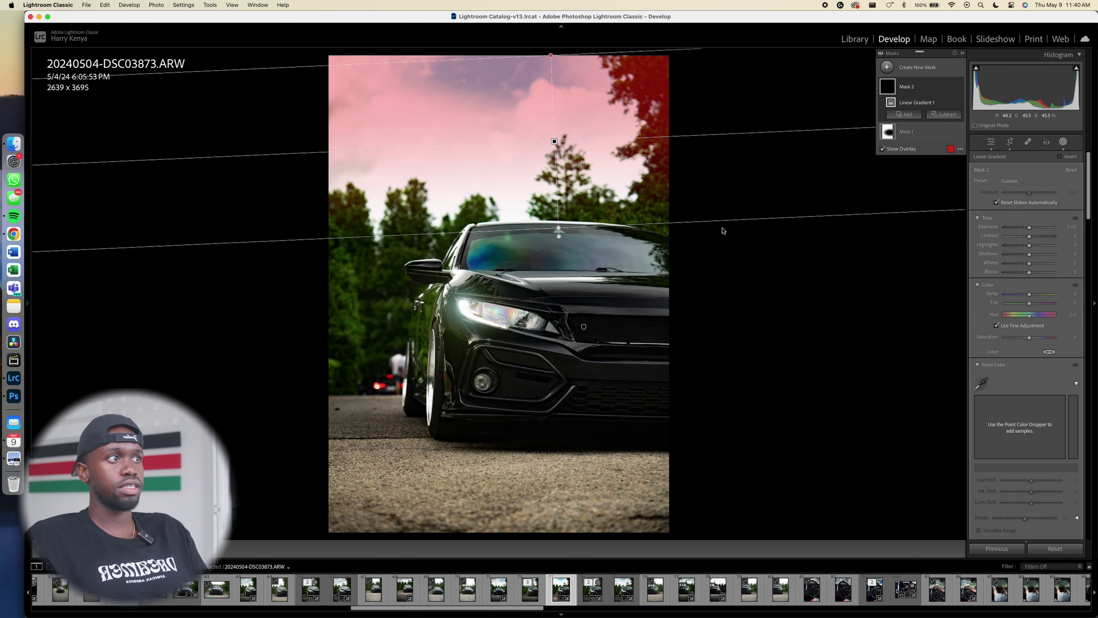
Give the sky mask negative Dehaze, Contrast -100 and Highlights -40, keeping Temp at 0
drag(1029, 295, 1043, 295)
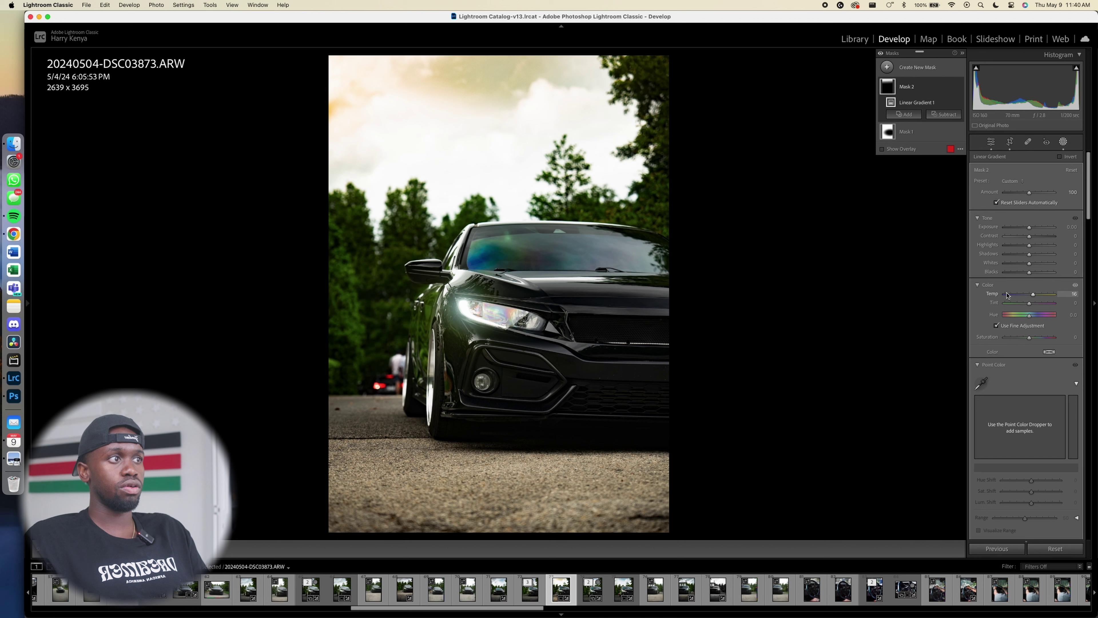
double_click(993, 294)
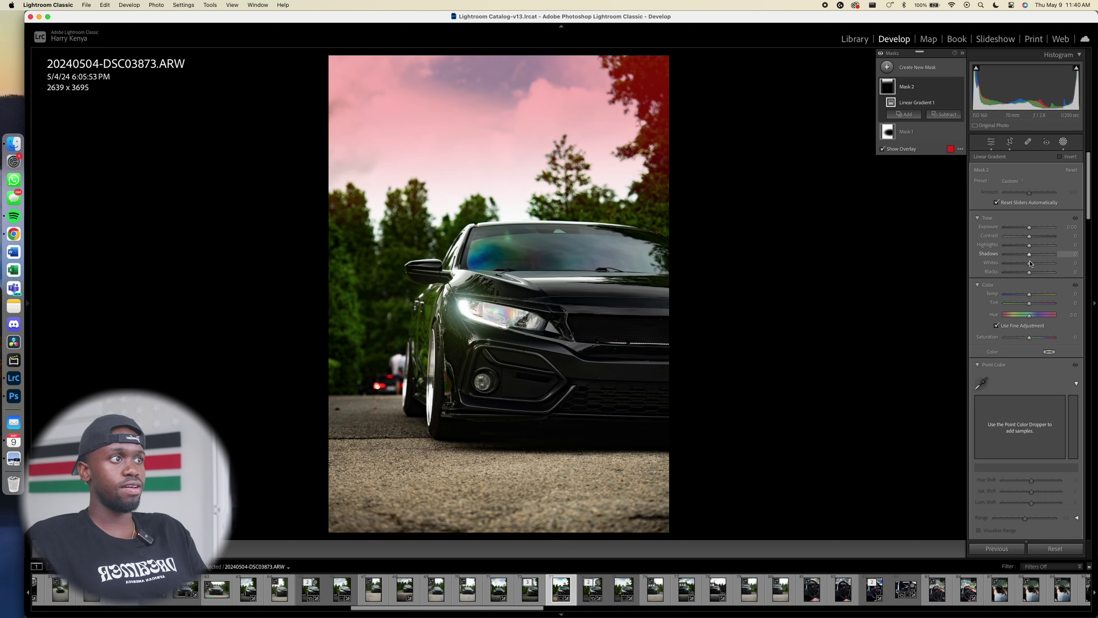
scroll(1042, 408, down, 8)
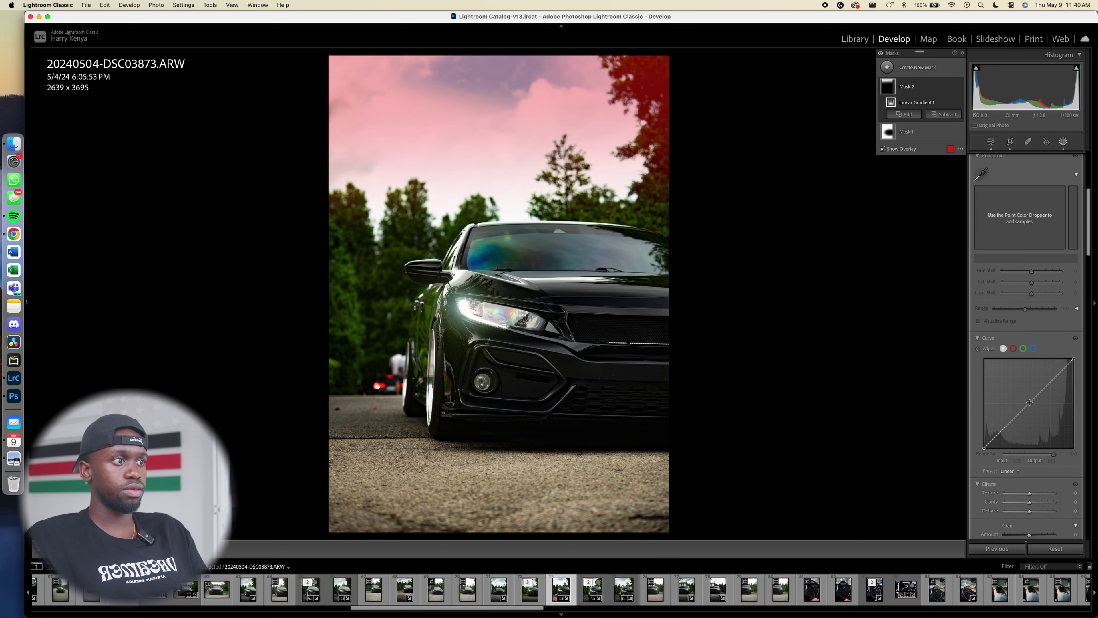
drag(1029, 514, 1023, 513)
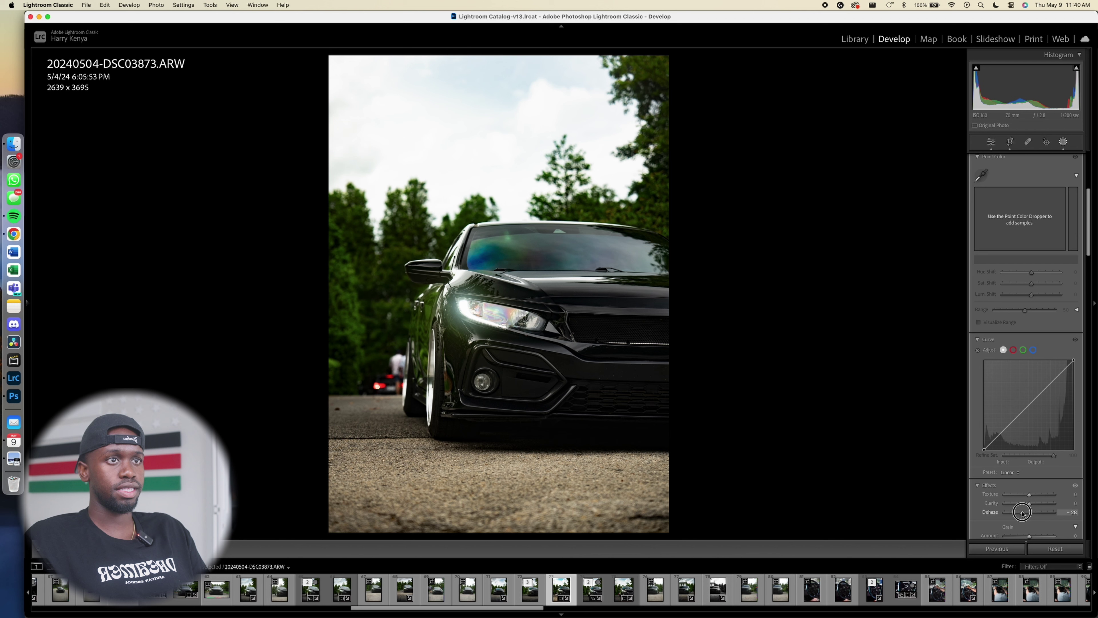
scroll(1029, 243, up, 8)
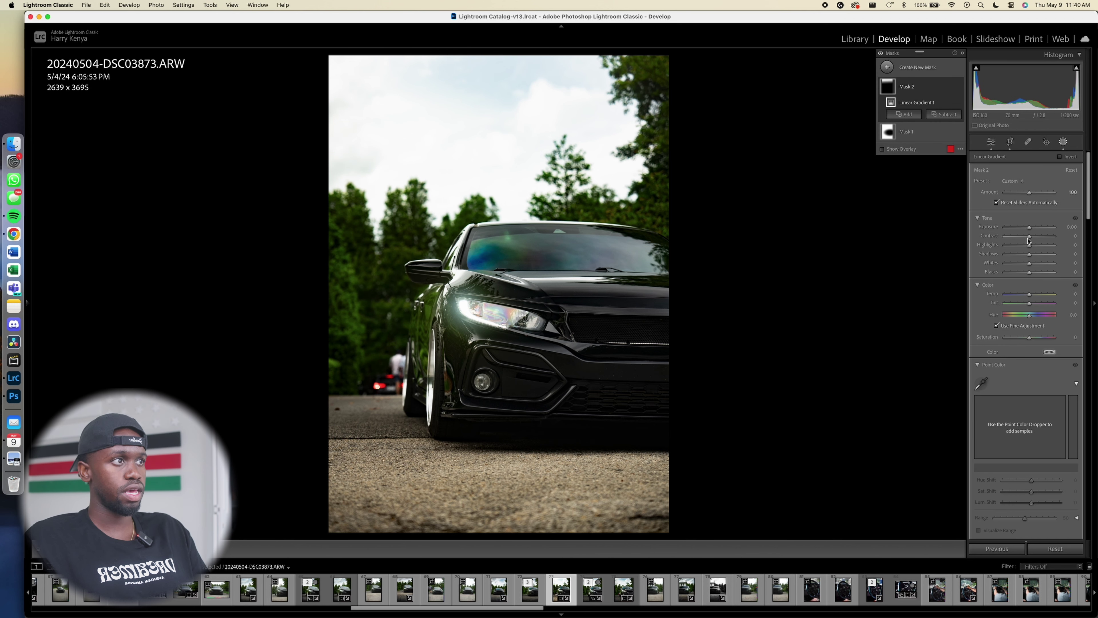
drag(1030, 236, 993, 237)
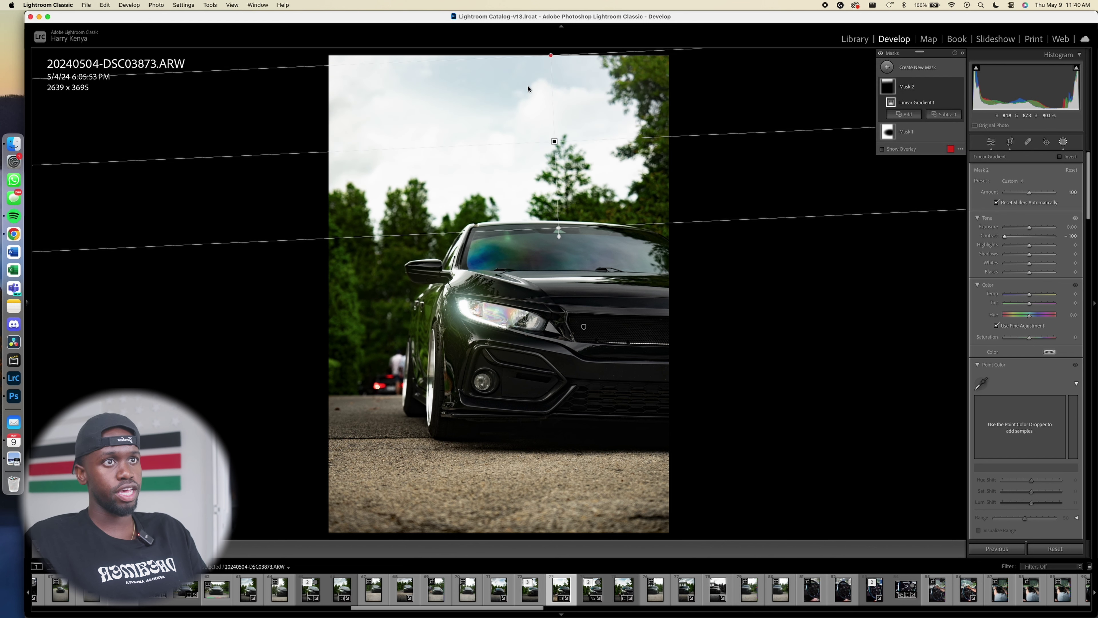
drag(1030, 245, 1020, 248)
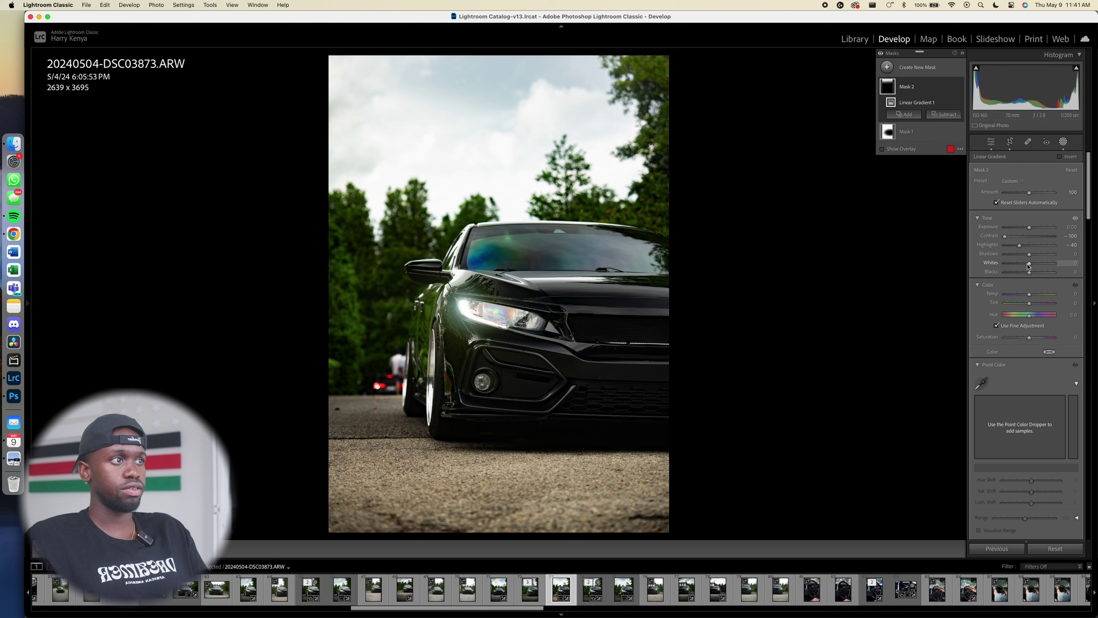
scroll(1021, 273, down, 1)
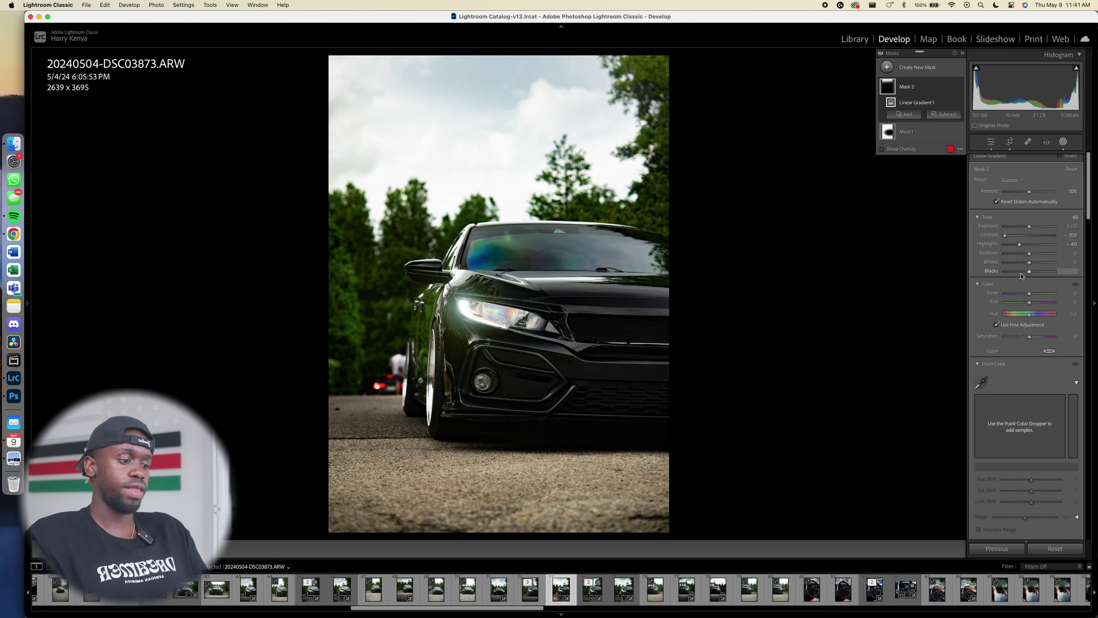
click(1063, 142)
click(1062, 143)
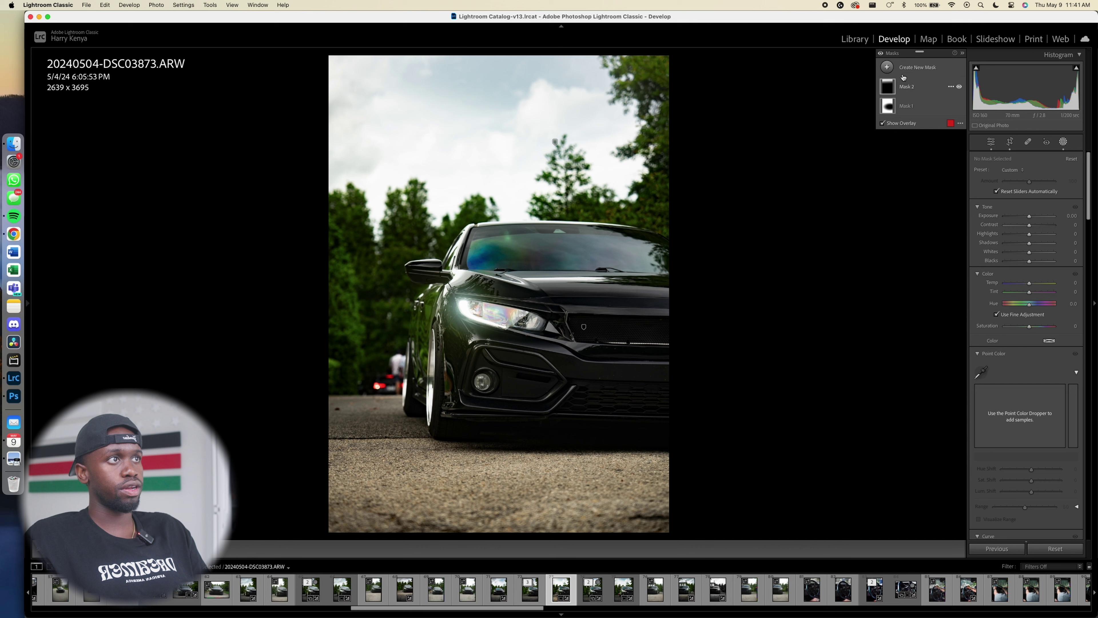
Add a bottom-up linear gradient over the road, cooling it with Exposure -1.06 and Highlights -65
click(887, 67)
click(948, 159)
drag(706, 537, 716, 374)
drag(1031, 298, 1024, 296)
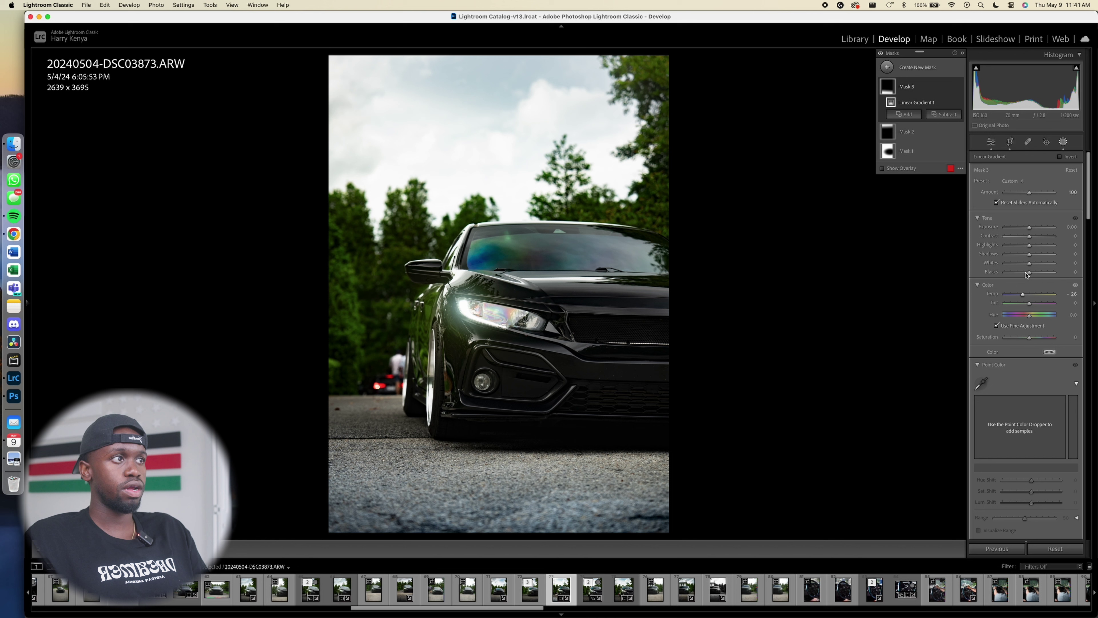
drag(1030, 233, 1023, 232)
drag(1026, 297, 1027, 295)
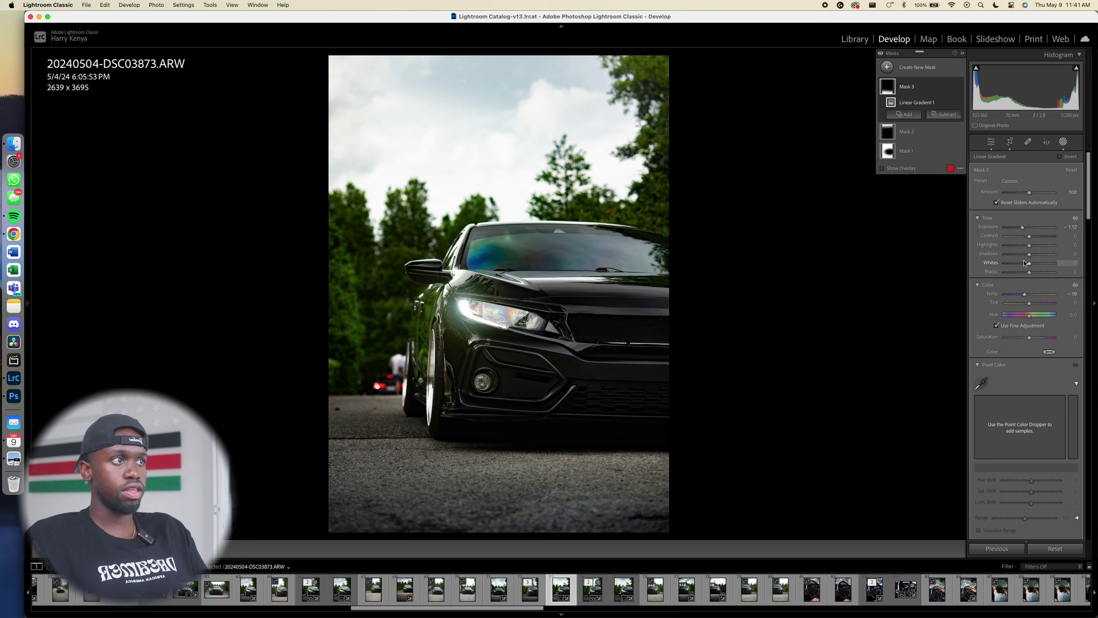
drag(1030, 244, 1026, 274)
drag(1023, 229, 1024, 228)
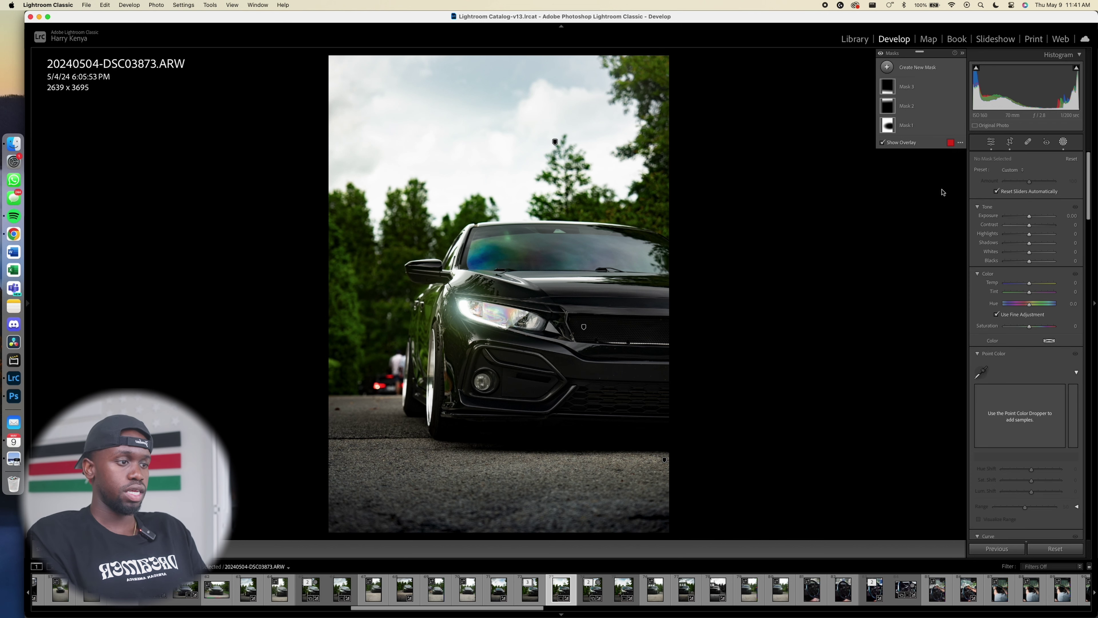
Extend the road gradient further up and intersect it with a Select Background mask
key(shift+w)
click(1064, 144)
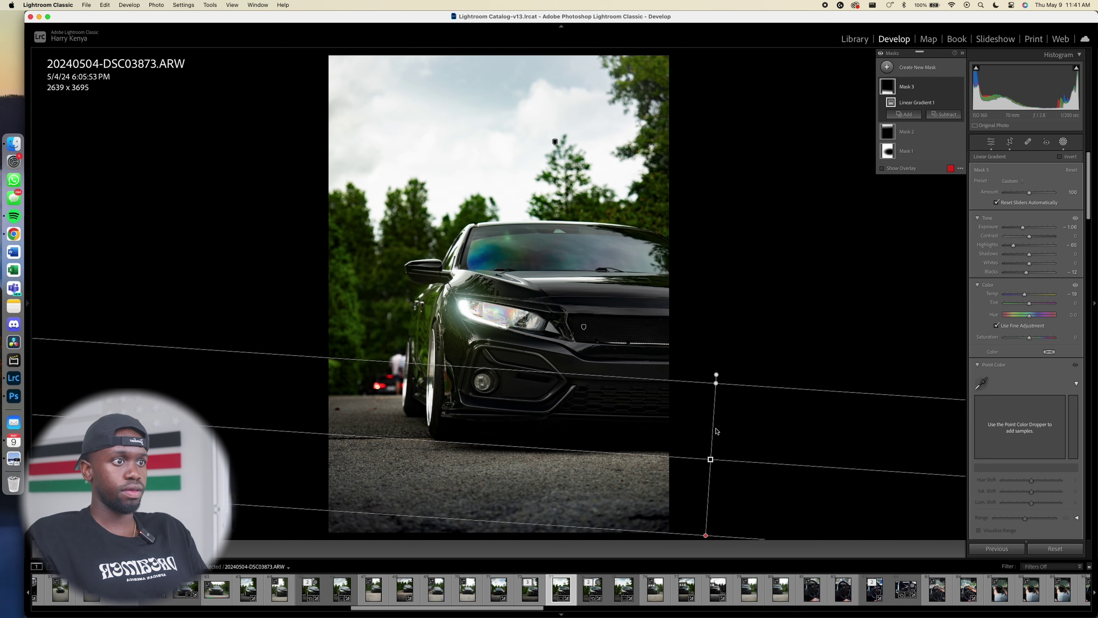
drag(710, 459, 683, 463)
drag(683, 385, 741, 229)
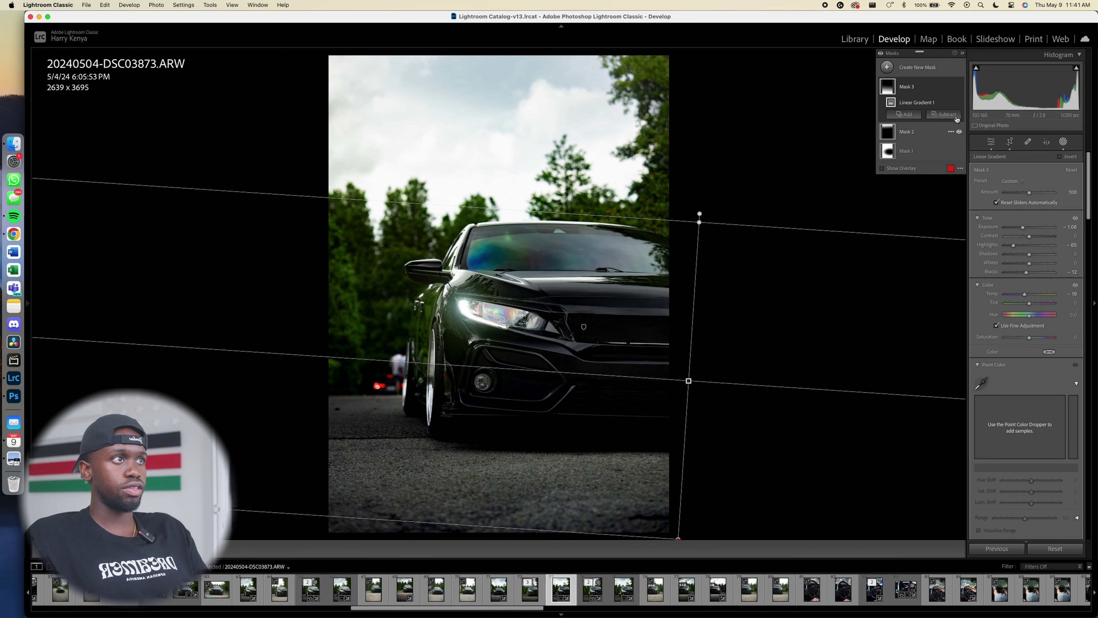
right_click(927, 90)
mouse_move(973, 130)
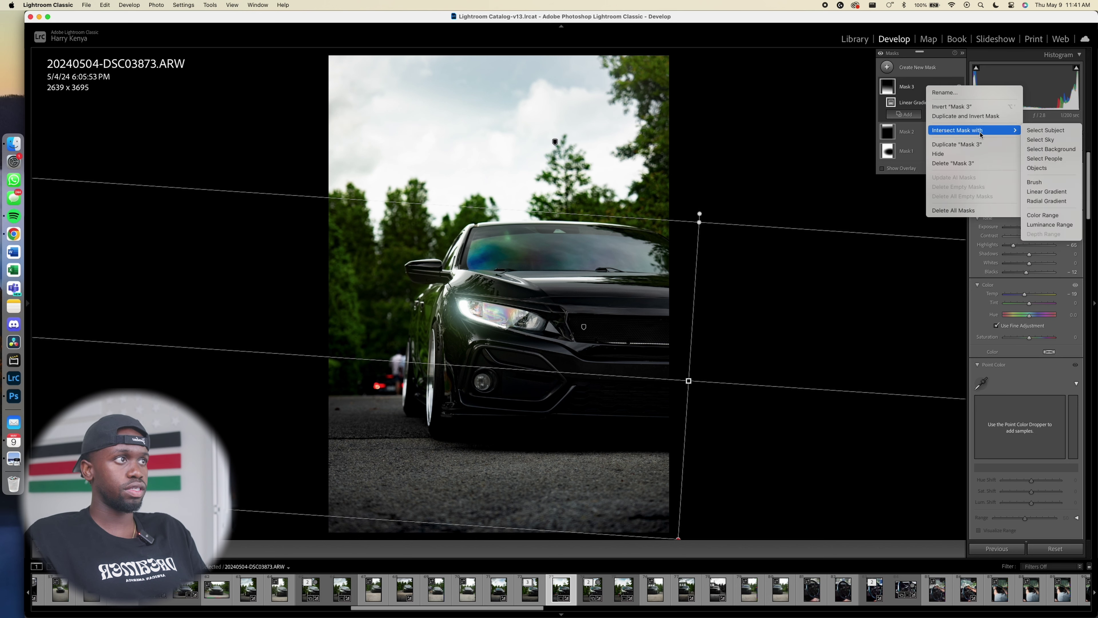
click(1055, 149)
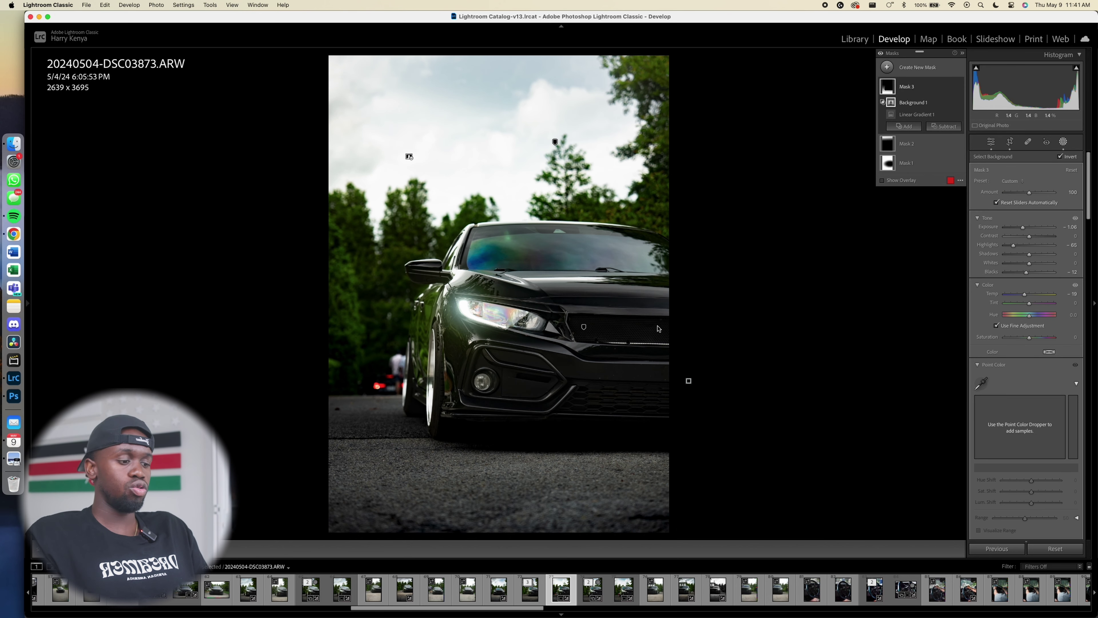
key(shift+w)
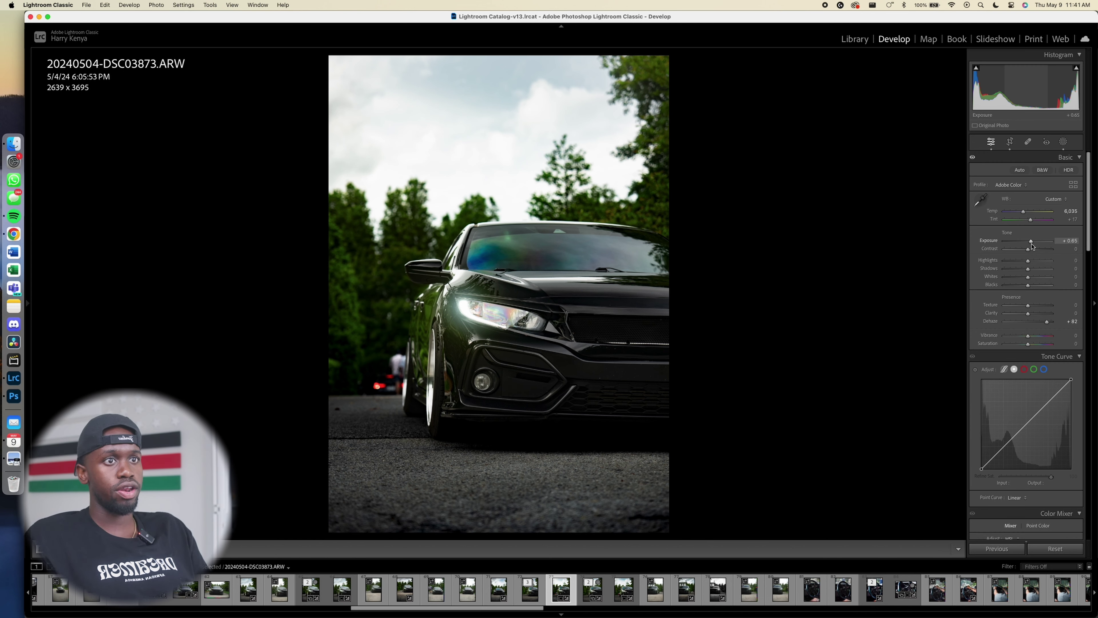
Raise overall Exposure to +1.00 and zoom in on the windshield
drag(1032, 244, 1033, 244)
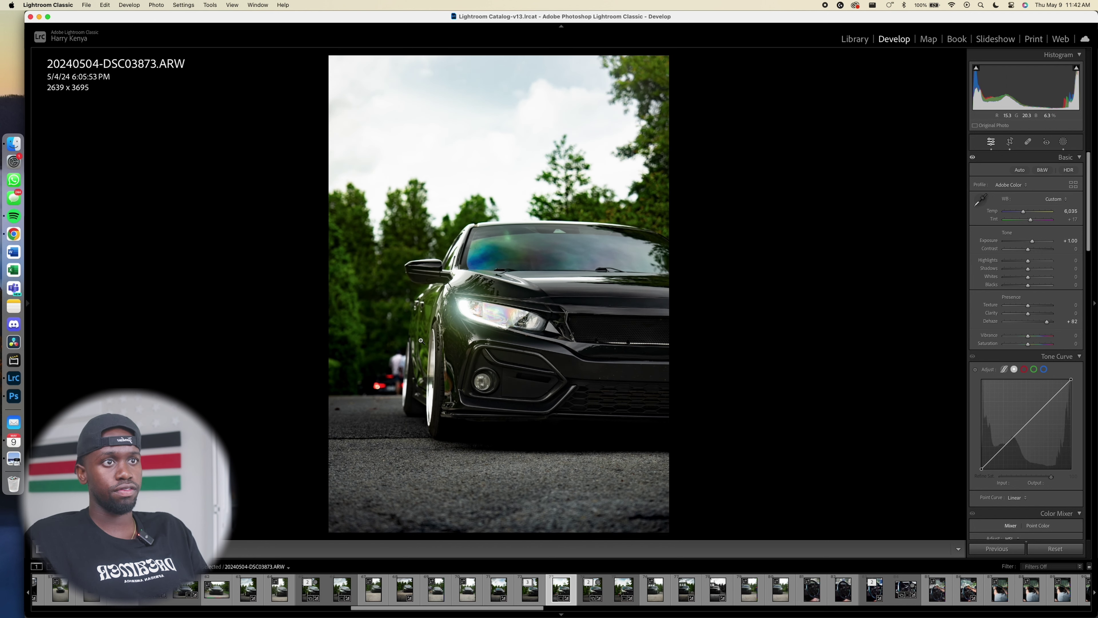
click(491, 254)
drag(532, 303, 461, 306)
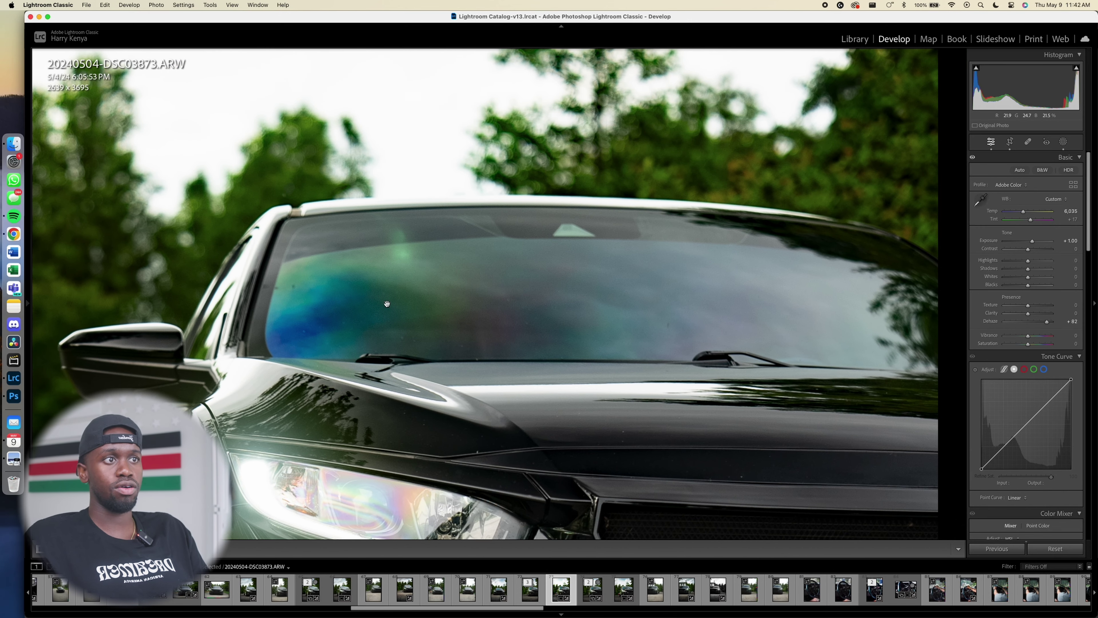
drag(558, 311, 512, 302)
Brush a new mask over the left windshield with Saturation -88 and Blacks -29
click(1063, 142)
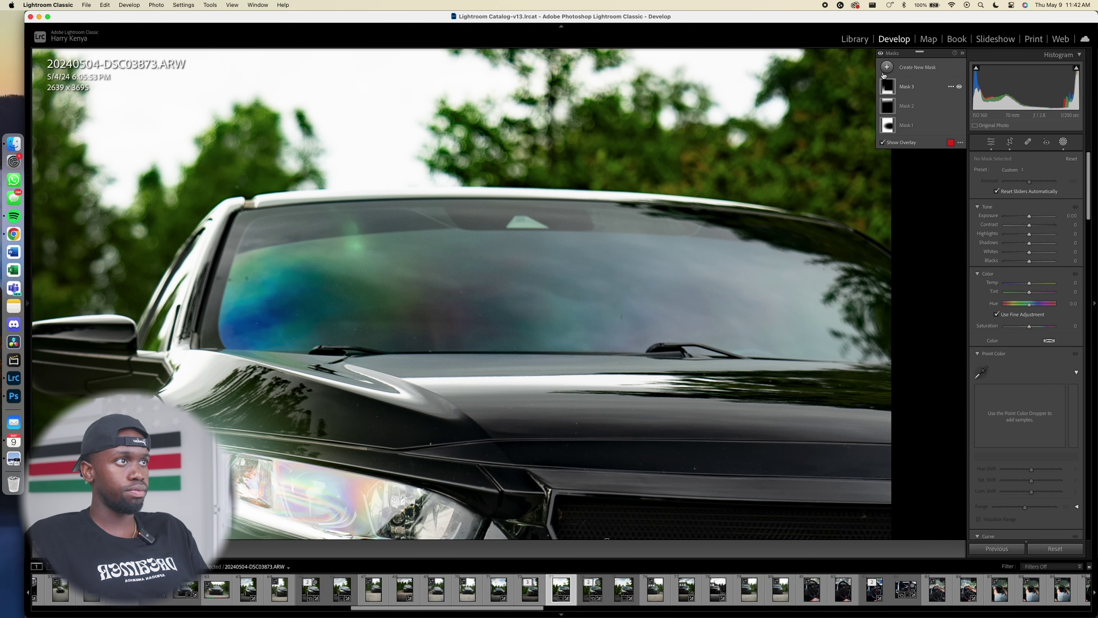
click(887, 66)
click(934, 148)
scroll(283, 303, up, 4)
mouse_move(277, 294)
mouse_down()
mouse_move(251, 312)
mouse_move(519, 277)
mouse_move(802, 279)
mouse_move(865, 312)
mouse_move(541, 290)
mouse_move(352, 285)
mouse_move(307, 298)
mouse_move(532, 259)
mouse_move(549, 268)
mouse_up()
scroll(279, 298, up, 2)
drag(1029, 392, 1007, 391)
drag(1031, 328, 1023, 328)
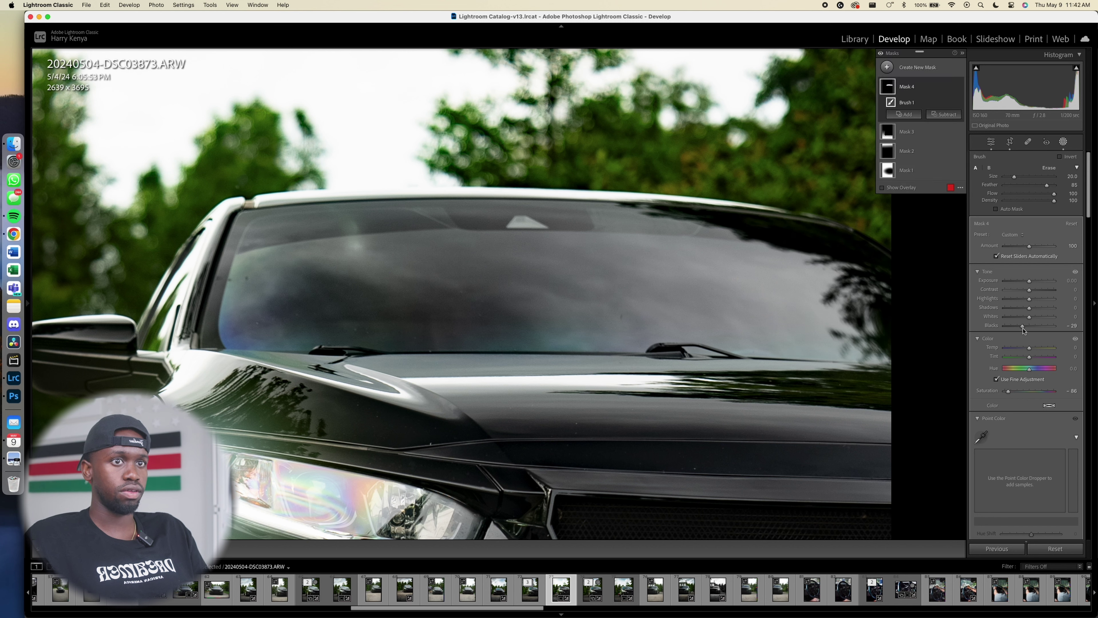
Extend the brush mask across the whole windshield and touch up its left edge
scroll(259, 316, down, 3)
click(243, 327)
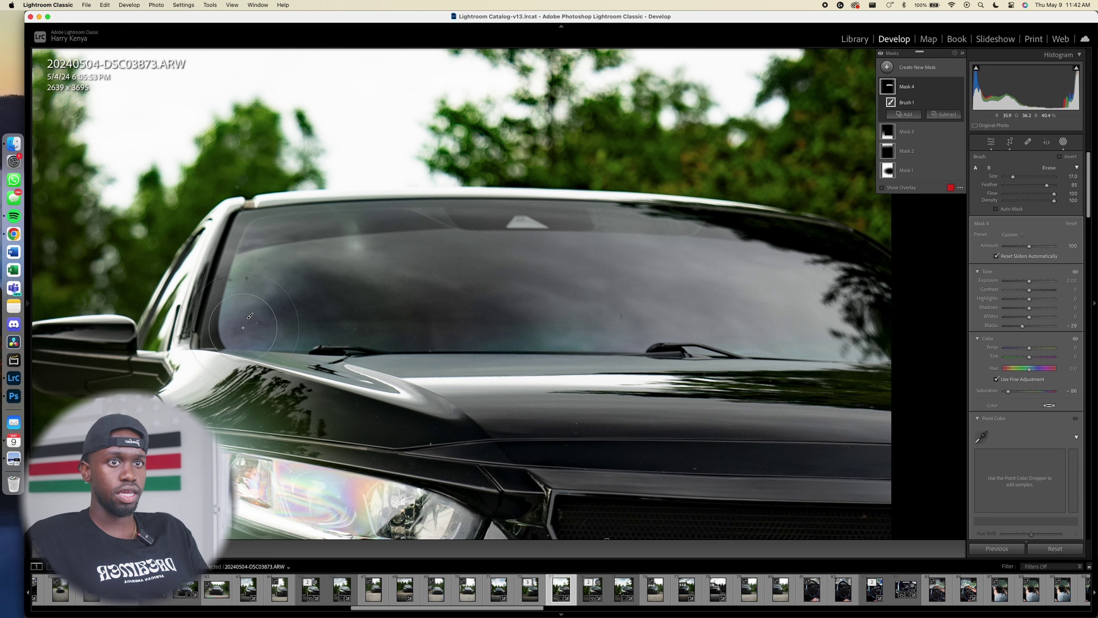
mouse_move(246, 315)
mouse_down()
mouse_move(269, 306)
mouse_move(373, 319)
mouse_move(908, 318)
mouse_move(861, 329)
mouse_move(649, 312)
mouse_up()
drag(280, 281, 275, 284)
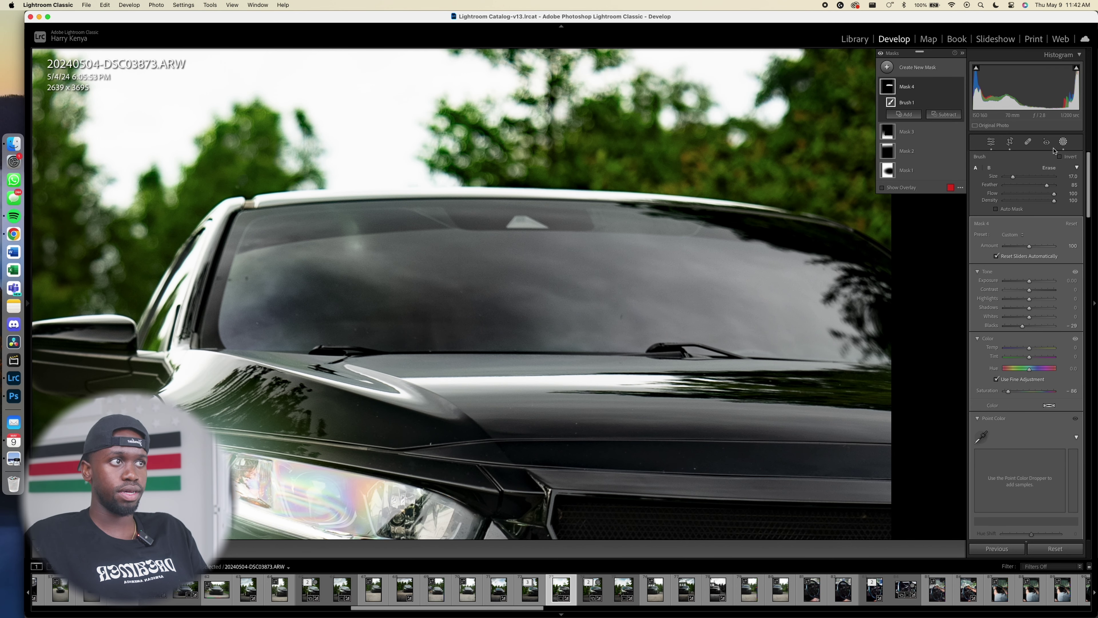
click(1062, 143)
click(800, 304)
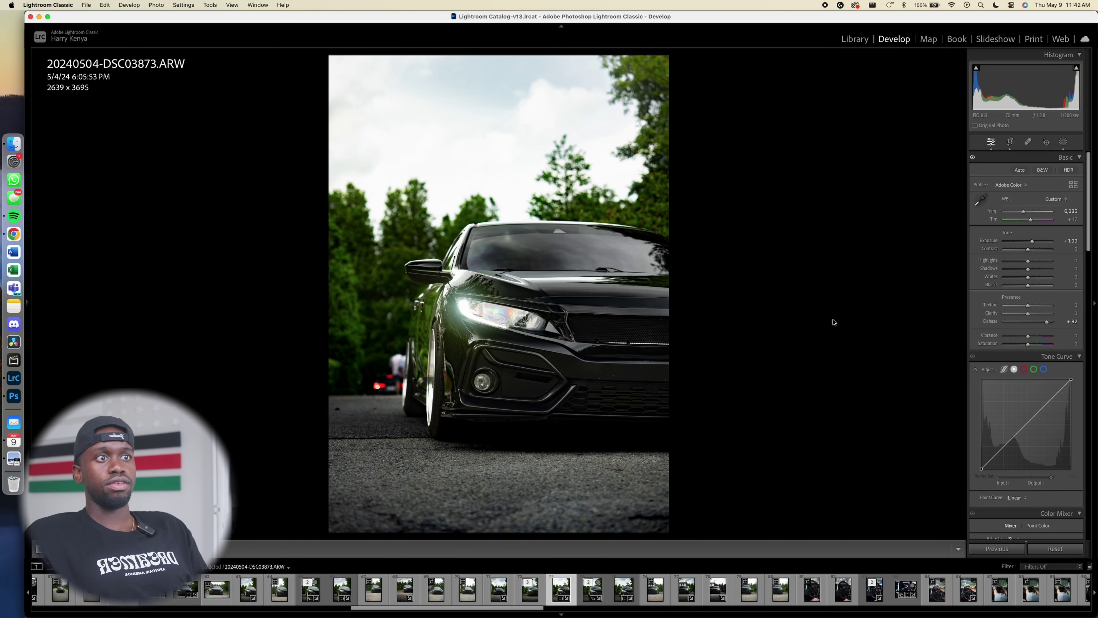
Compare with the original, then reset Mask 4's Saturation and drag it to -100
key(backslash)
key(backslash)
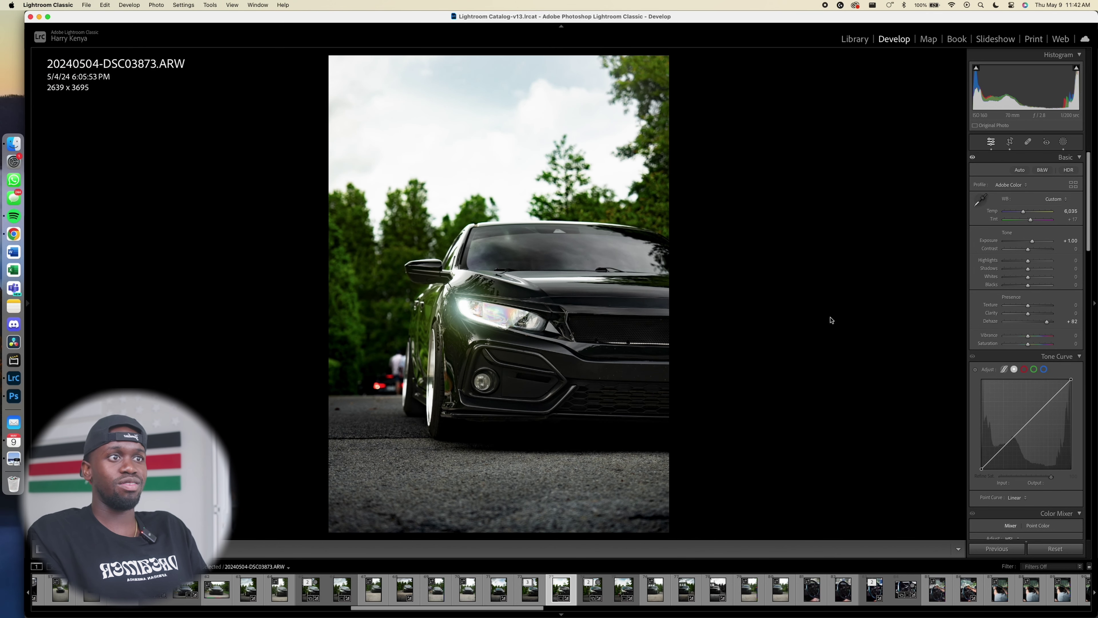
click(1062, 143)
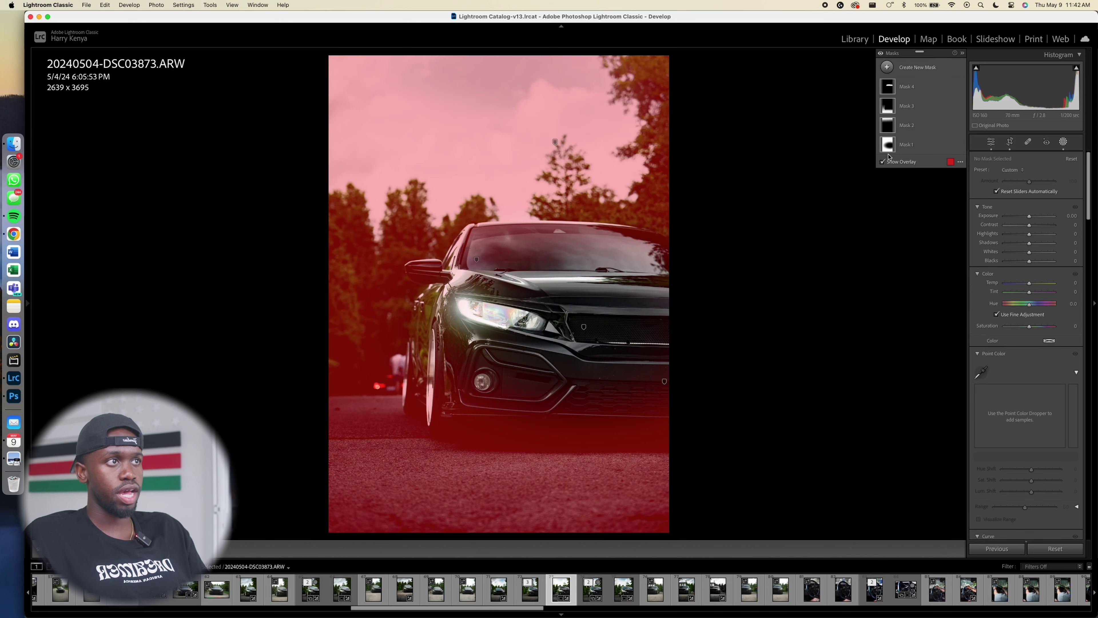
click(908, 87)
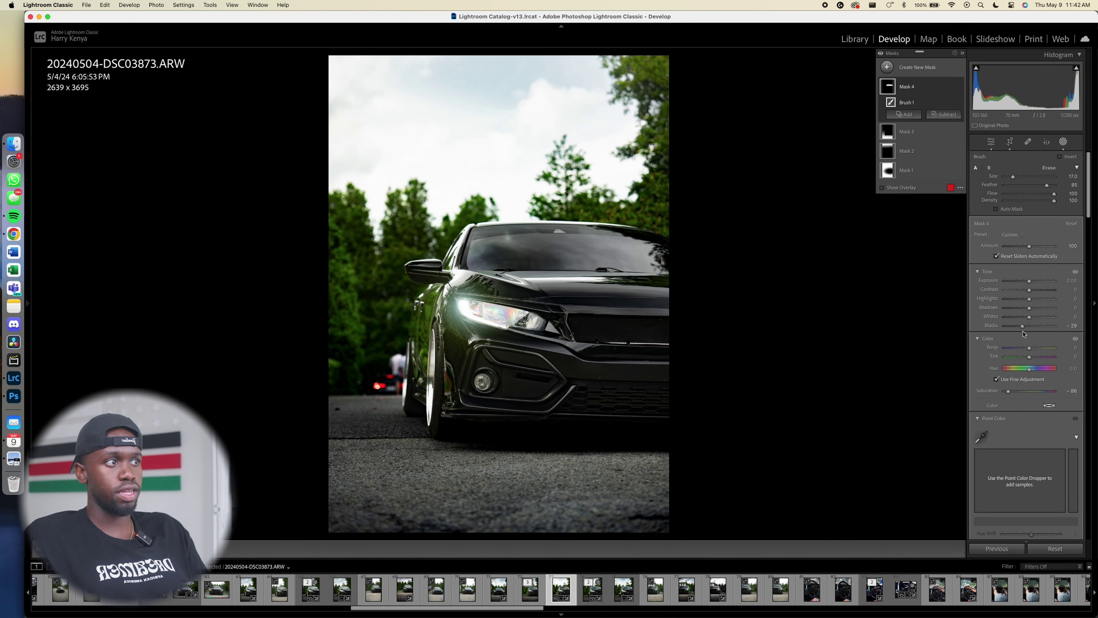
drag(1009, 394, 1013, 395)
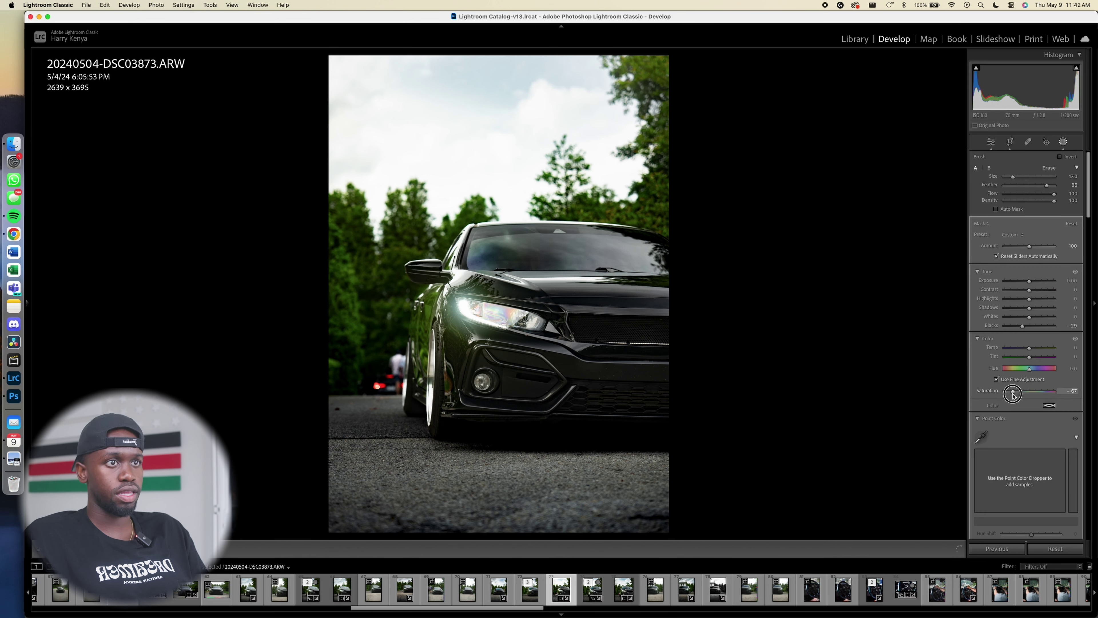
drag(1054, 396, 1077, 396)
double_click(990, 391)
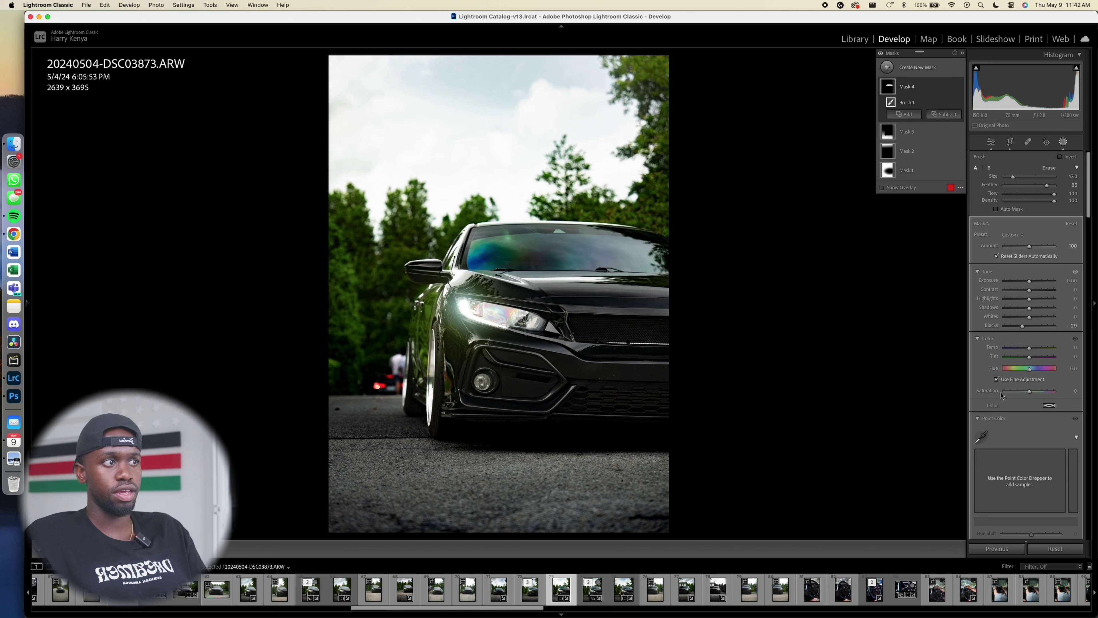
mouse_move(1029, 392)
mouse_down()
mouse_move(986, 392)
mouse_move(1015, 396)
mouse_up()
key(shift+w)
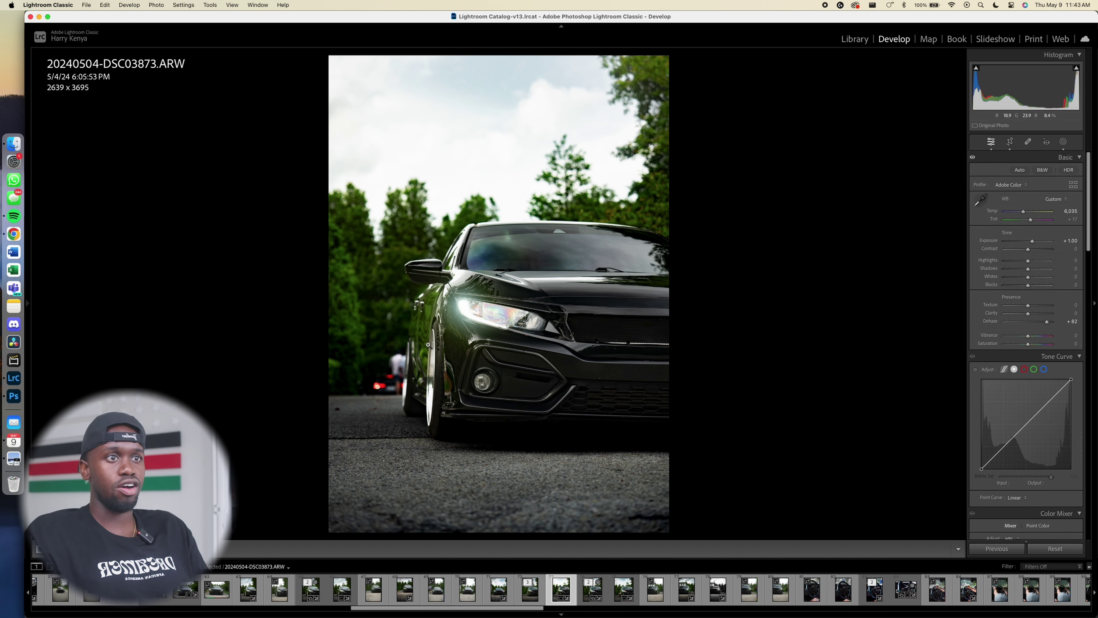
Add a Select Subject mask on the car with Shadows 27 and Tint 15
click(1063, 141)
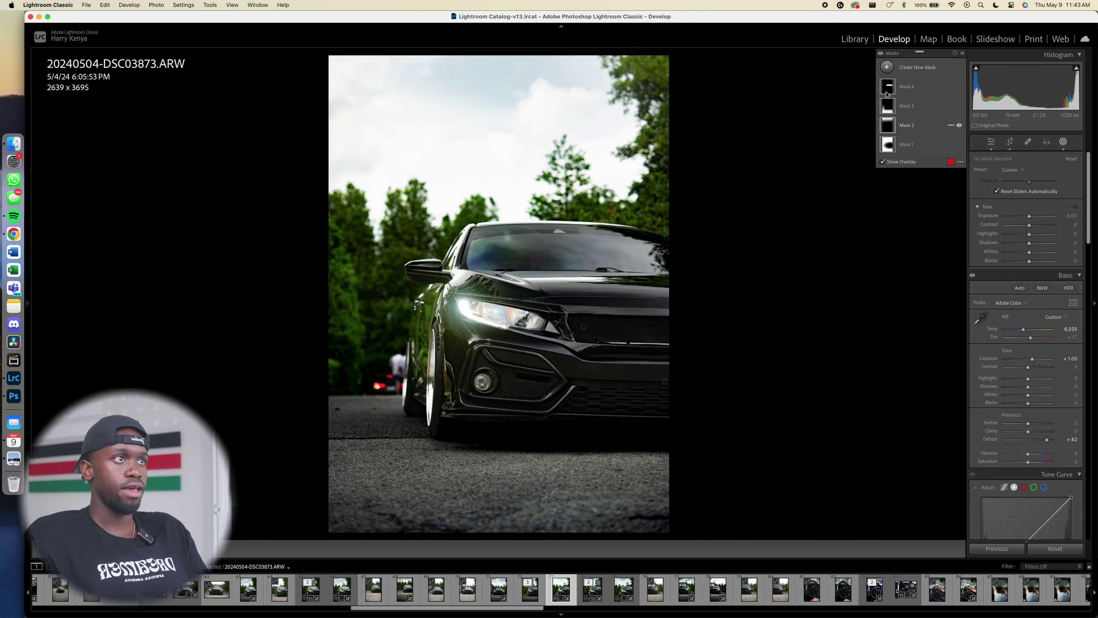
click(887, 67)
click(934, 83)
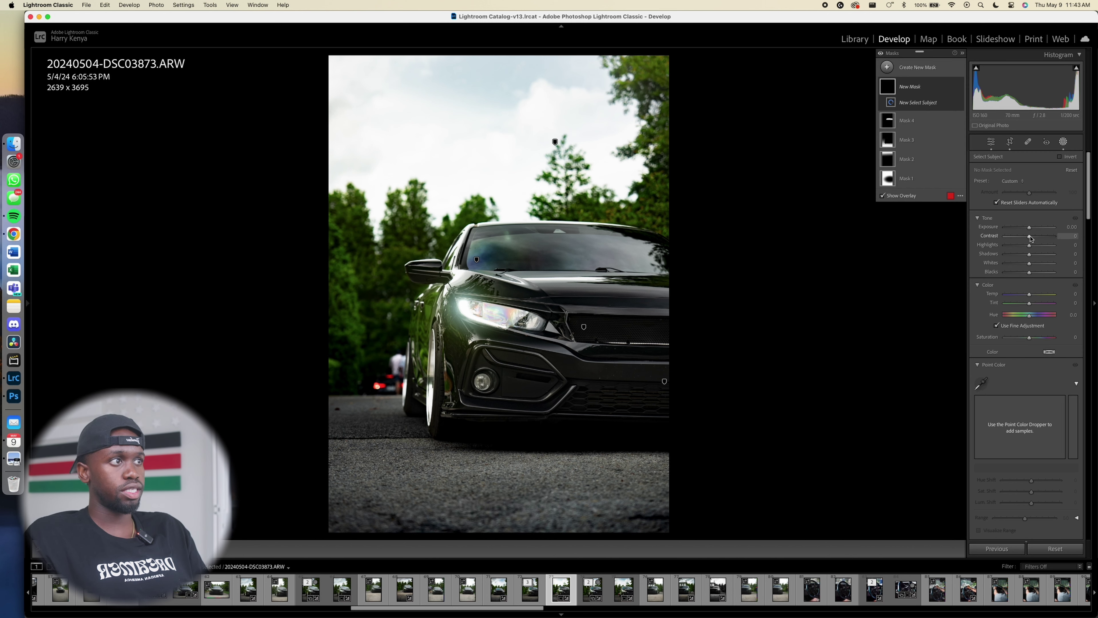
drag(1033, 255, 1027, 273)
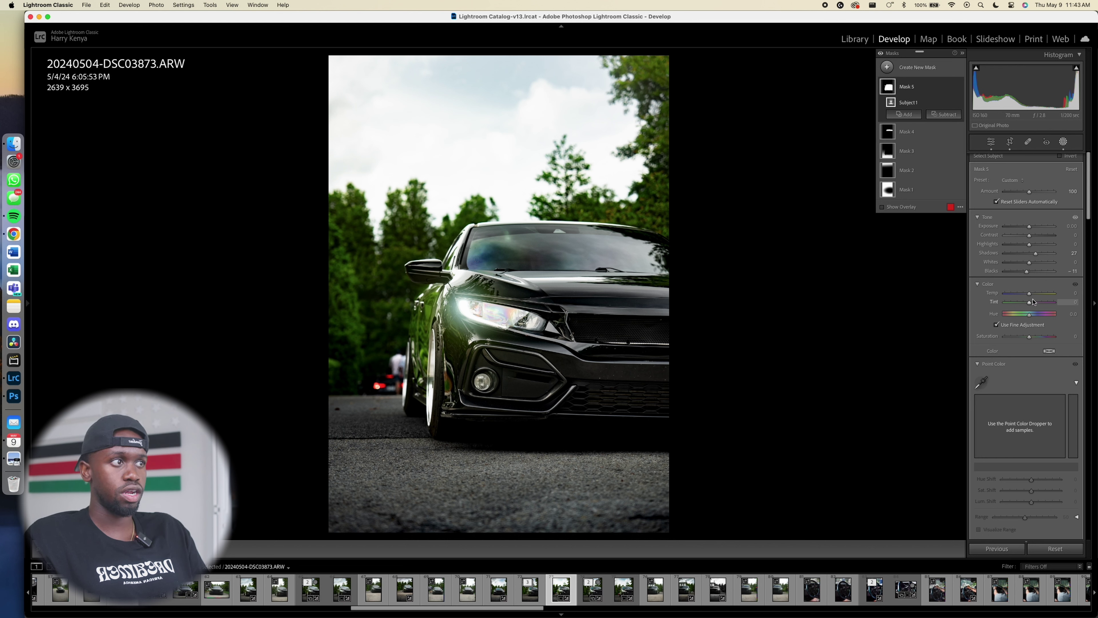
drag(1031, 305, 1033, 305)
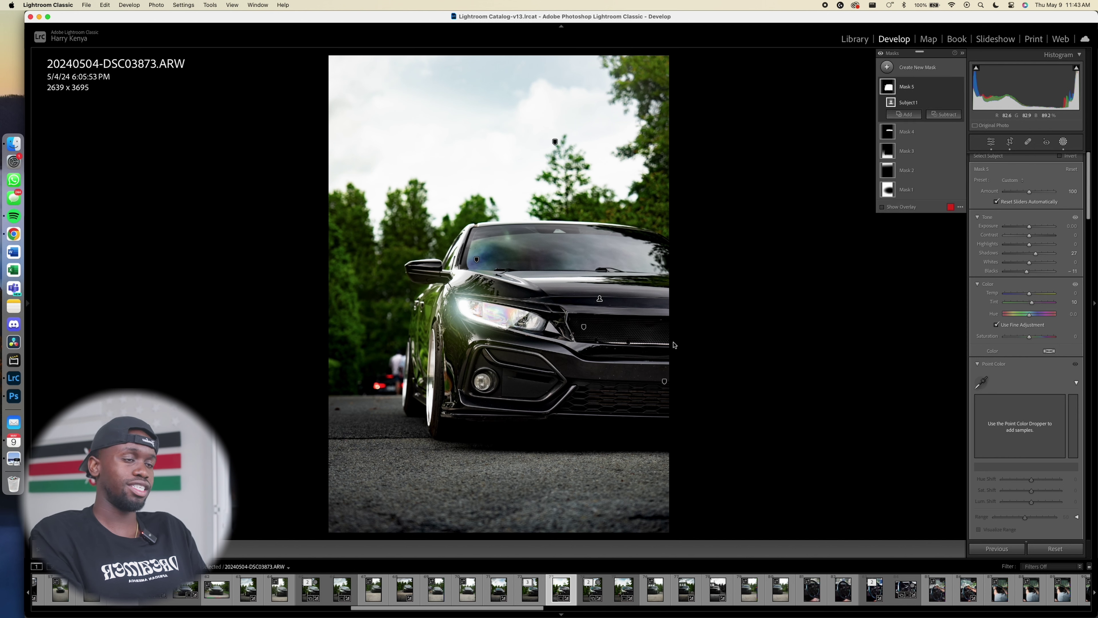
key(shift+w)
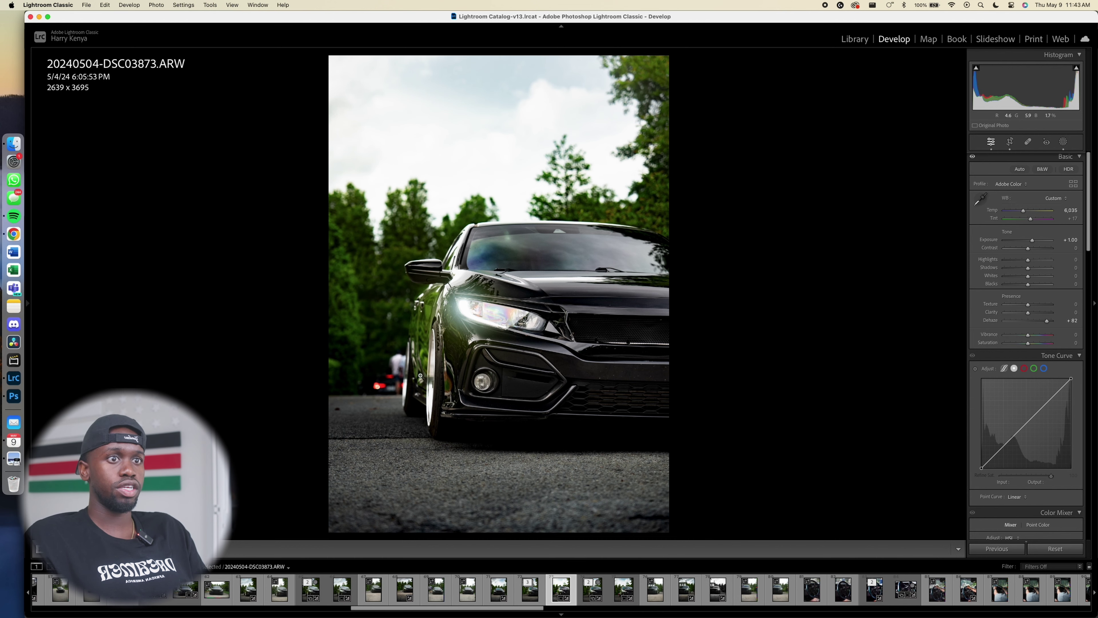
Inspect the area behind the front wheel, then send the photo to Adobe Photoshop
click(389, 378)
drag(400, 411, 494, 416)
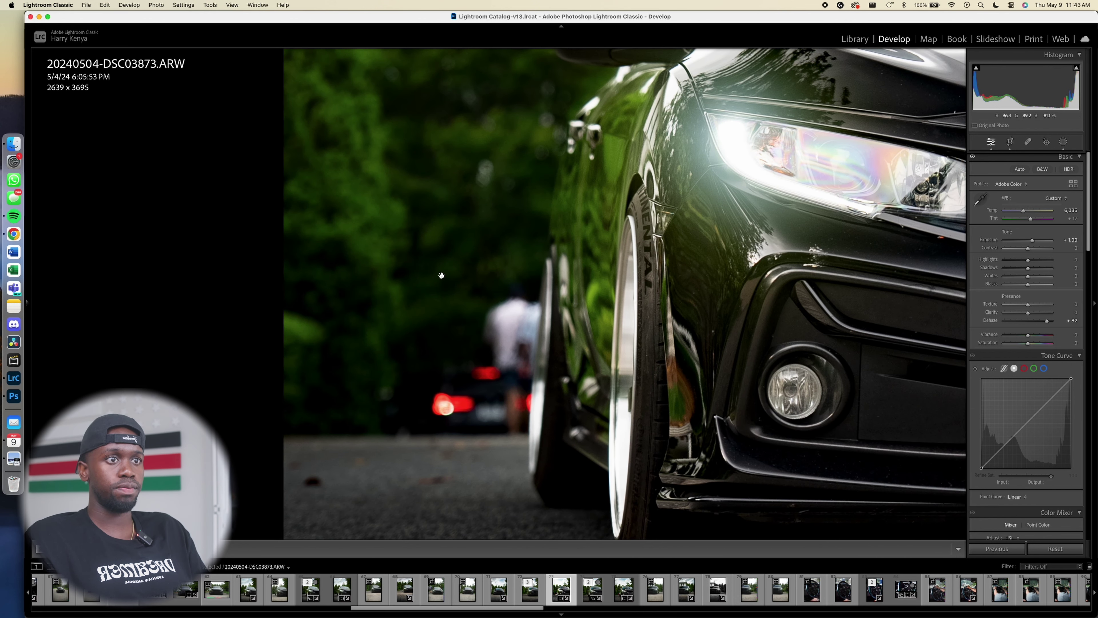
click(451, 290)
right_click(570, 193)
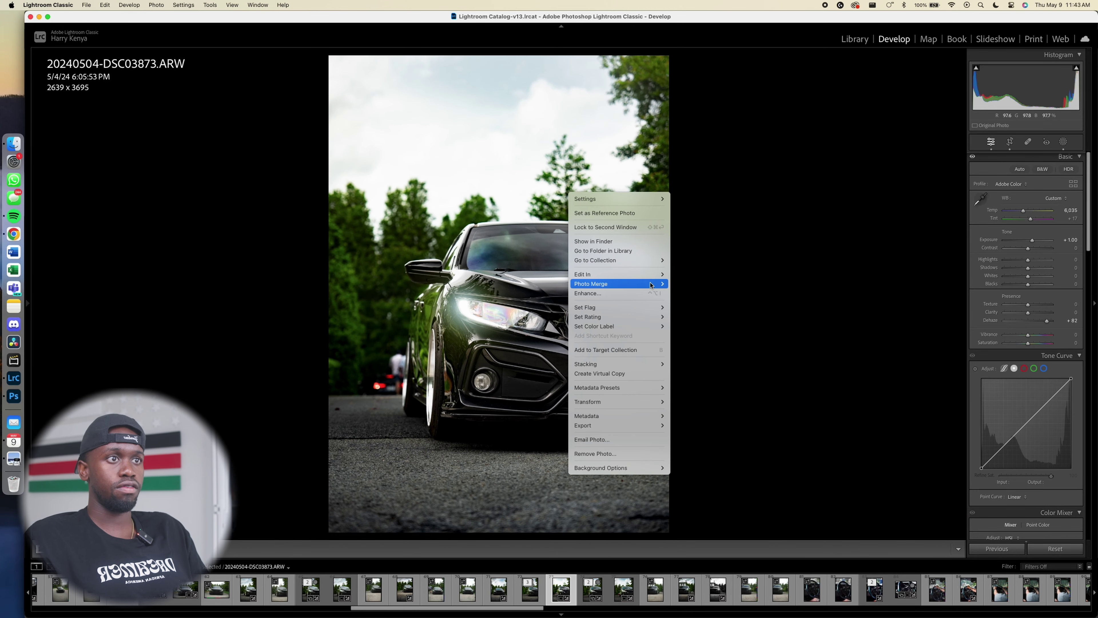
mouse_move(649, 278)
click(731, 273)
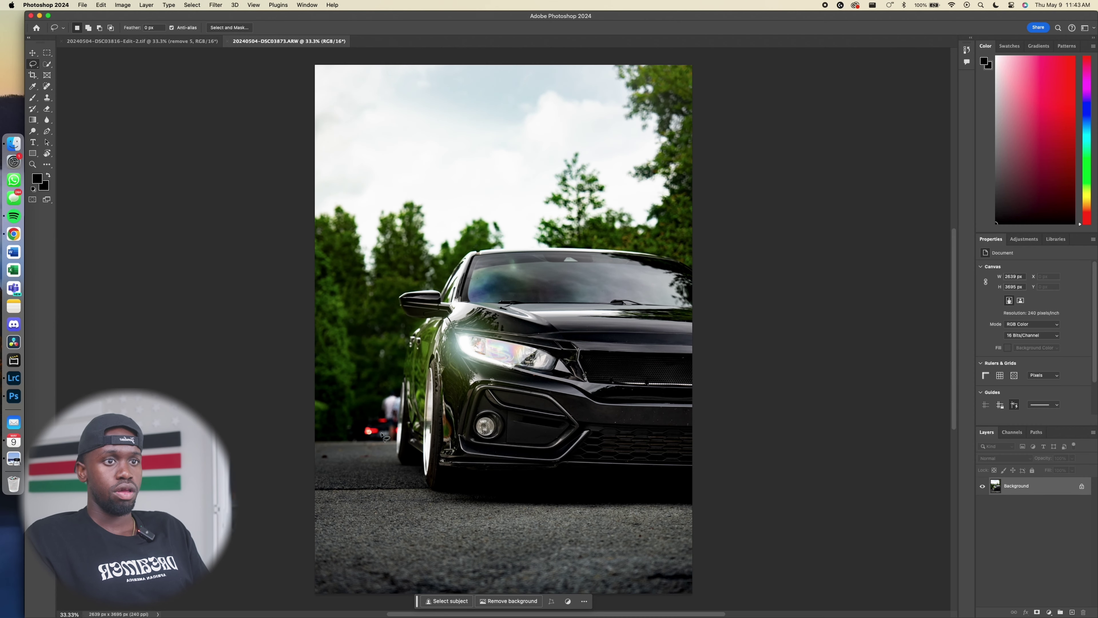
Select the person and red car behind the wheel and Generative Fill with 'remove'
mouse_move(397, 447)
mouse_down()
mouse_move(346, 435)
mouse_move(376, 398)
mouse_move(402, 389)
mouse_move(398, 447)
mouse_up()
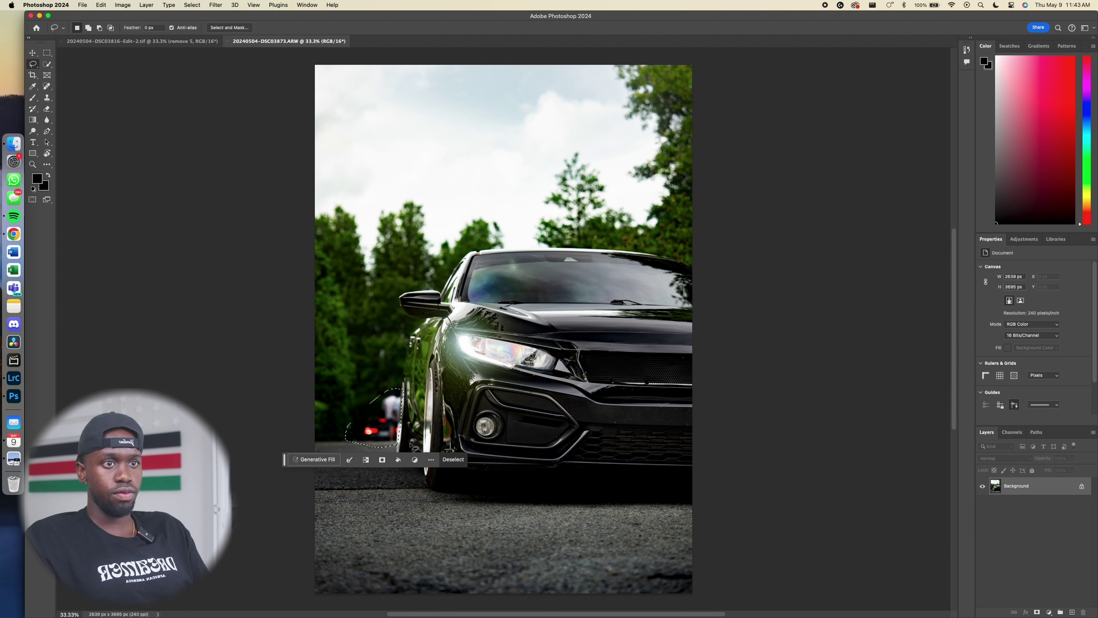
click(318, 459)
text(remove)
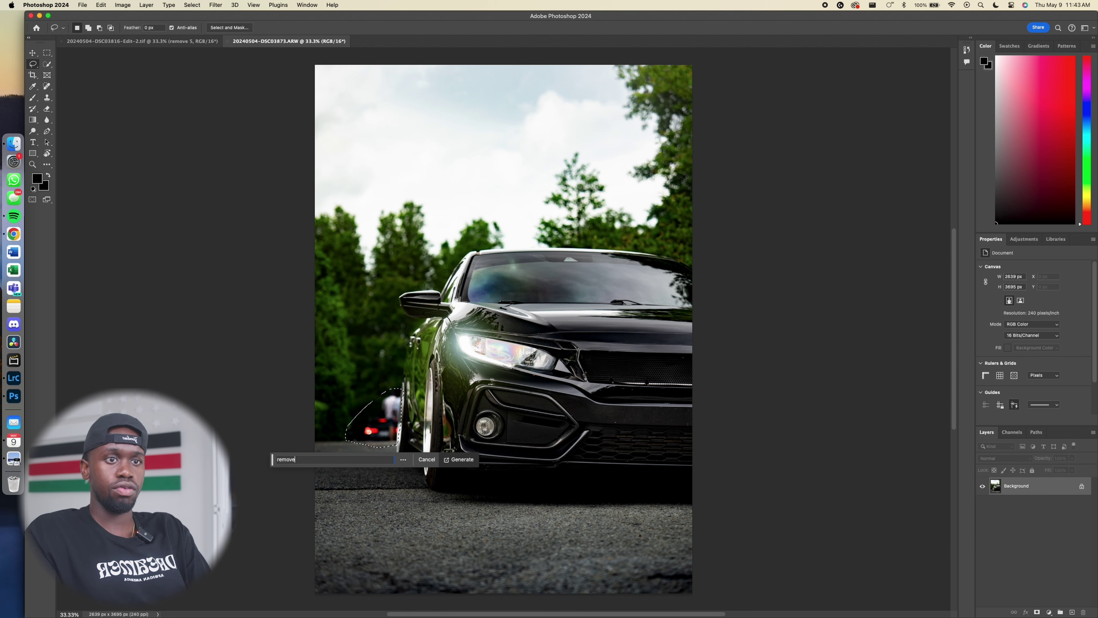
key(Return)
click(385, 461)
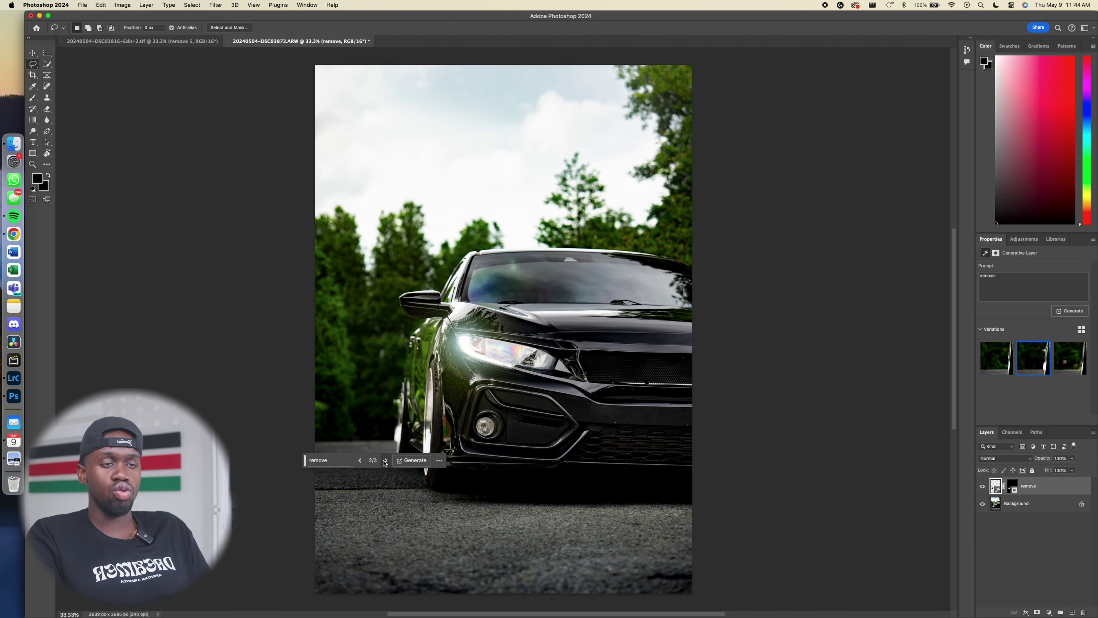
click(386, 461)
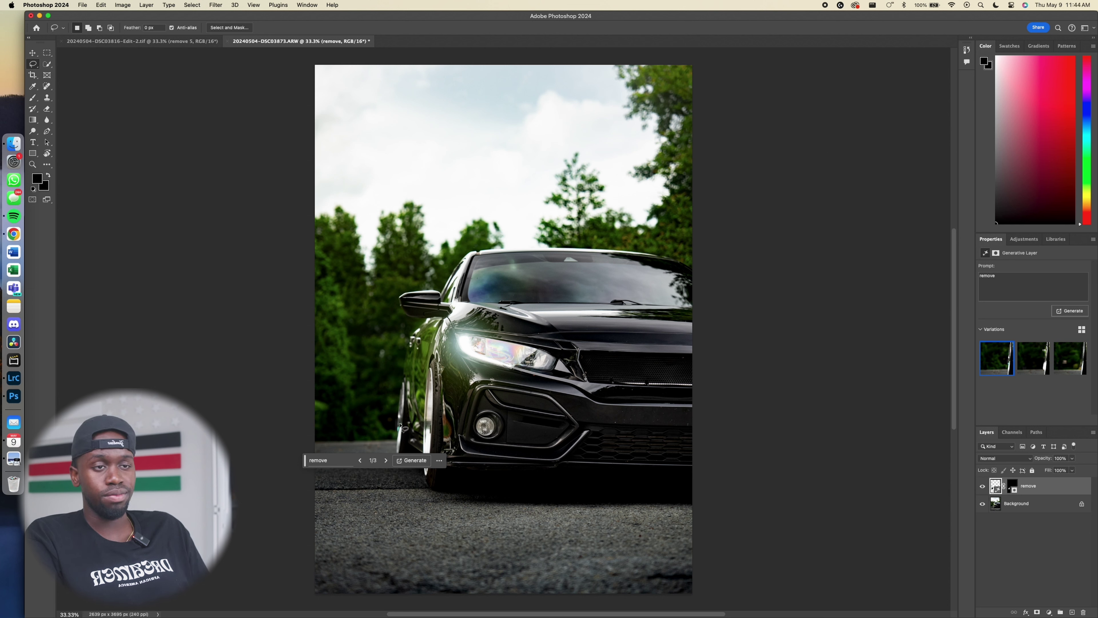
click(386, 462)
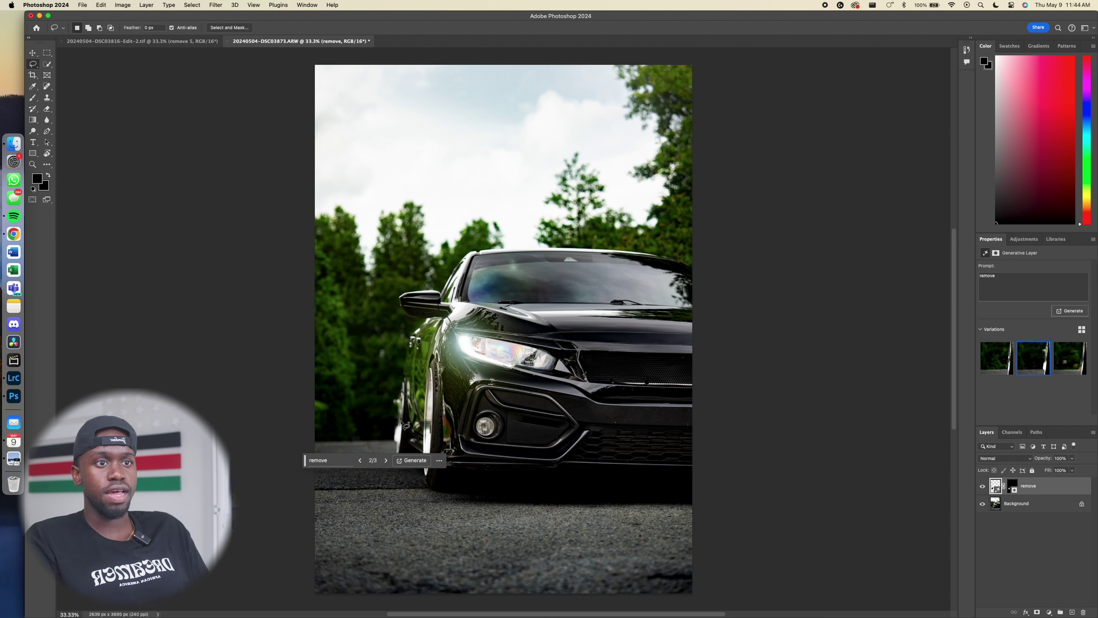
click(386, 460)
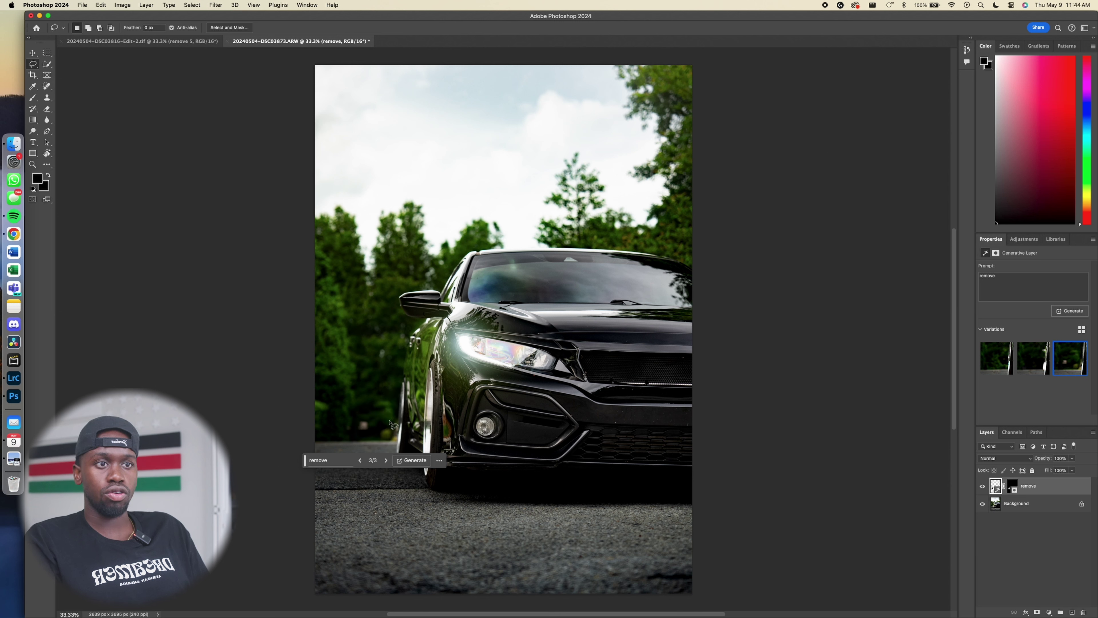
Generate more variations, settle on the third, and save the image as Edit.tif
click(413, 460)
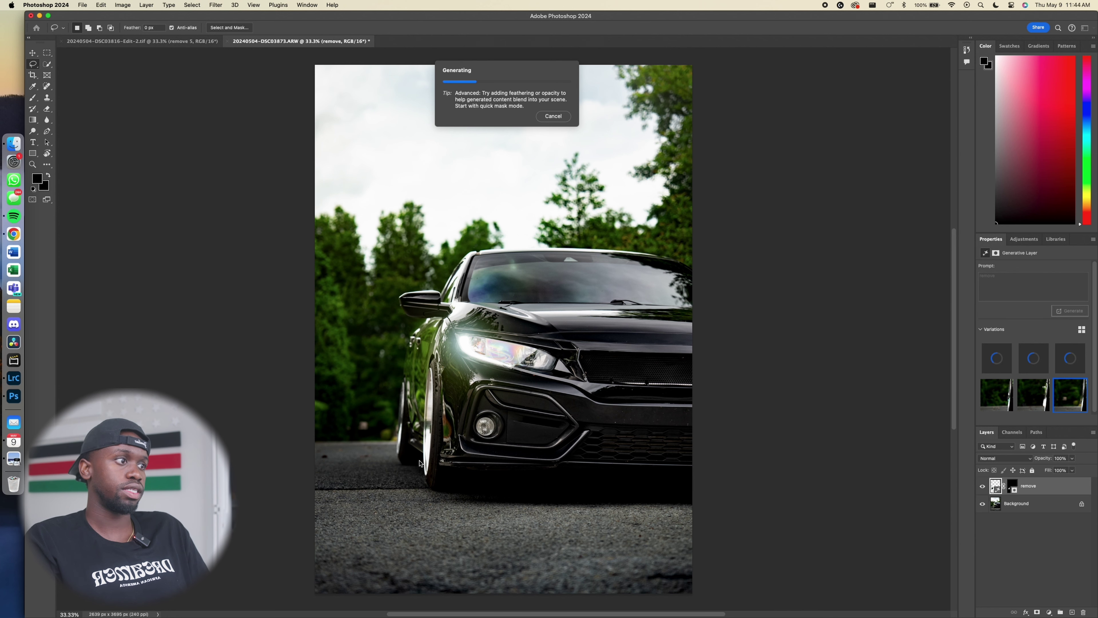
click(386, 461)
click(386, 461)
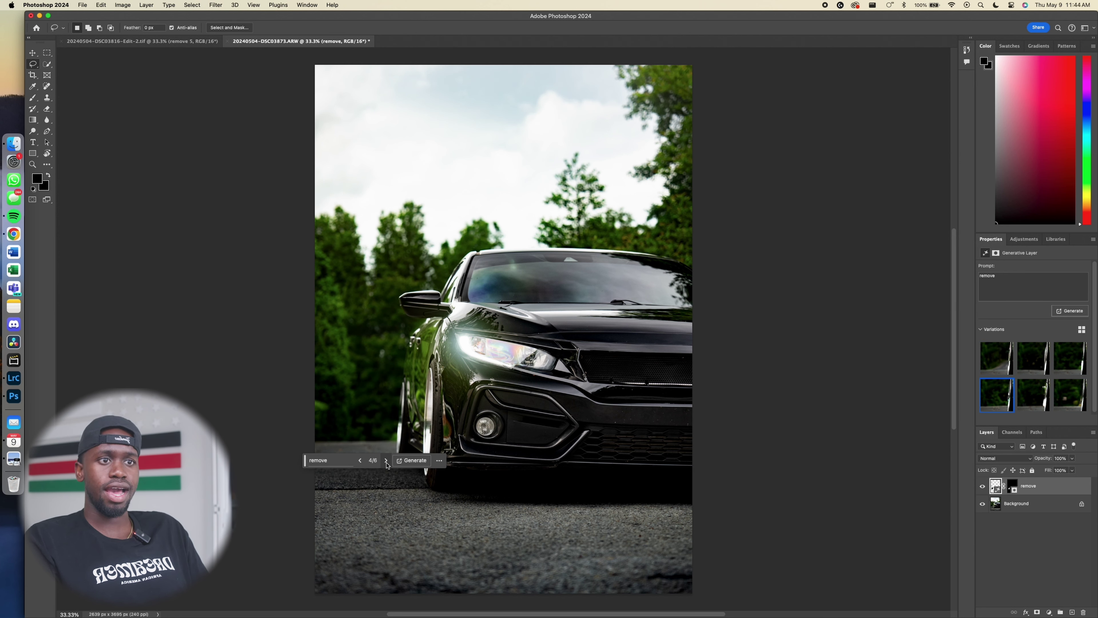
click(387, 461)
click(387, 461)
click(386, 461)
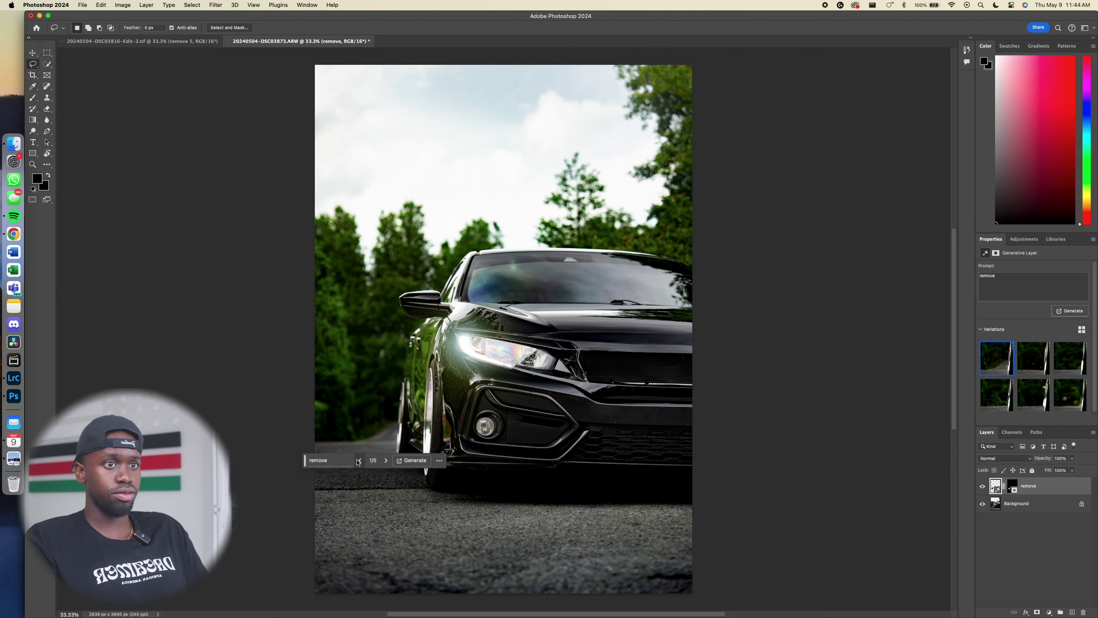
click(386, 461)
click(386, 461)
click(386, 461)
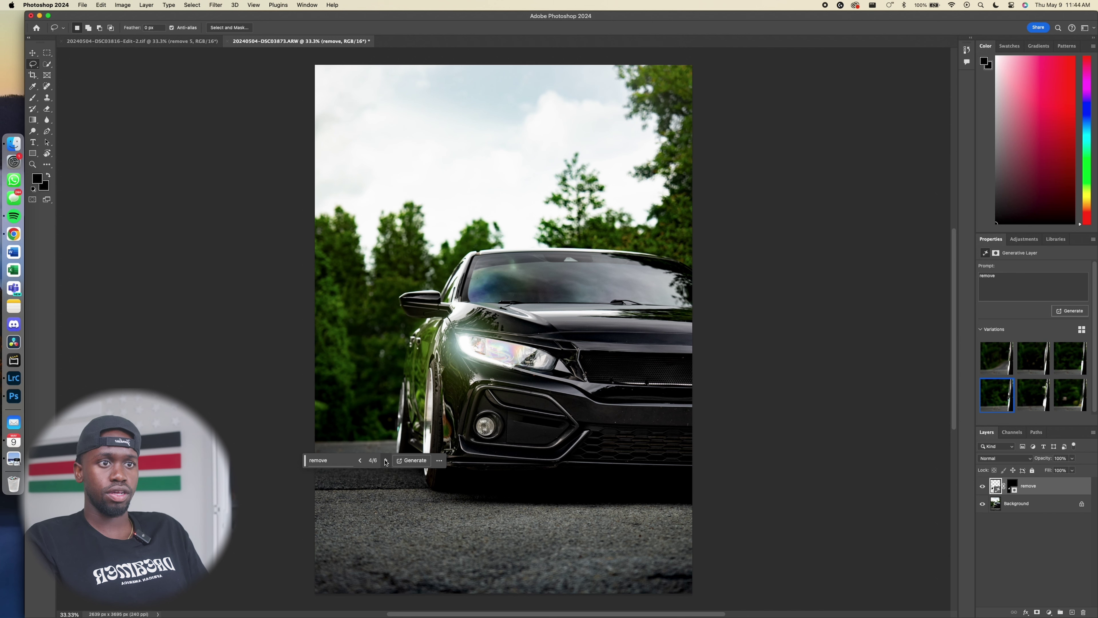
click(360, 460)
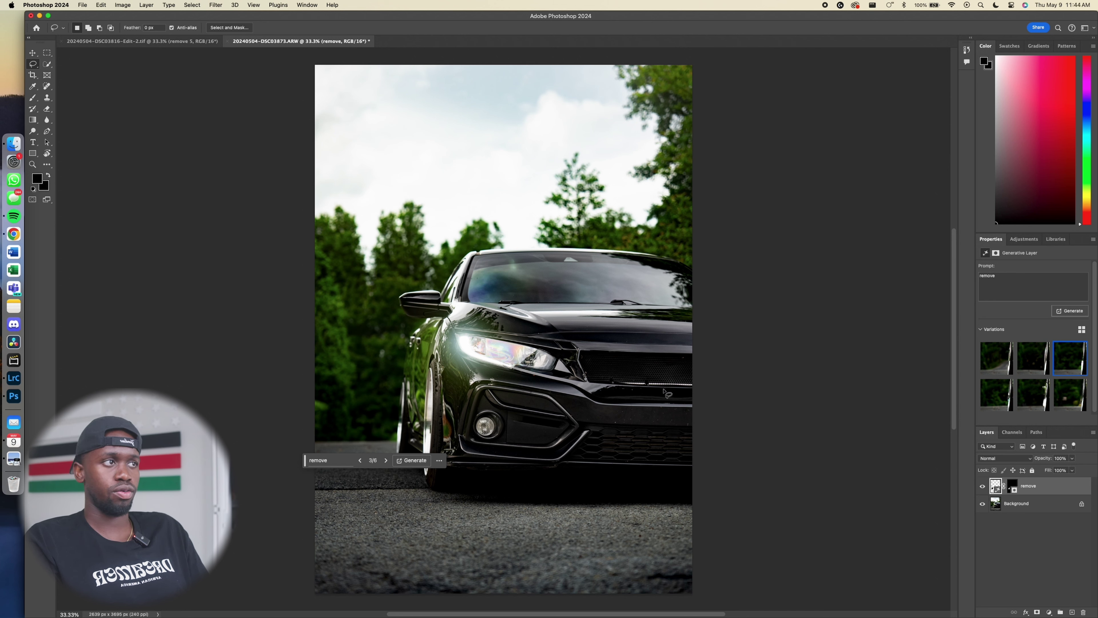
key(super+s)
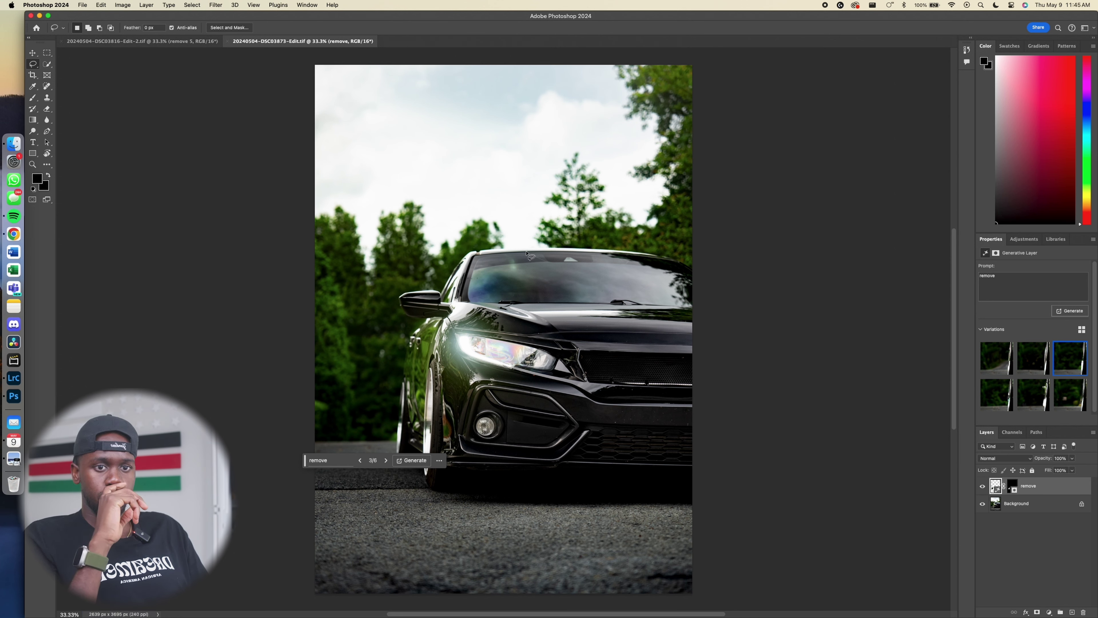
click(14, 379)
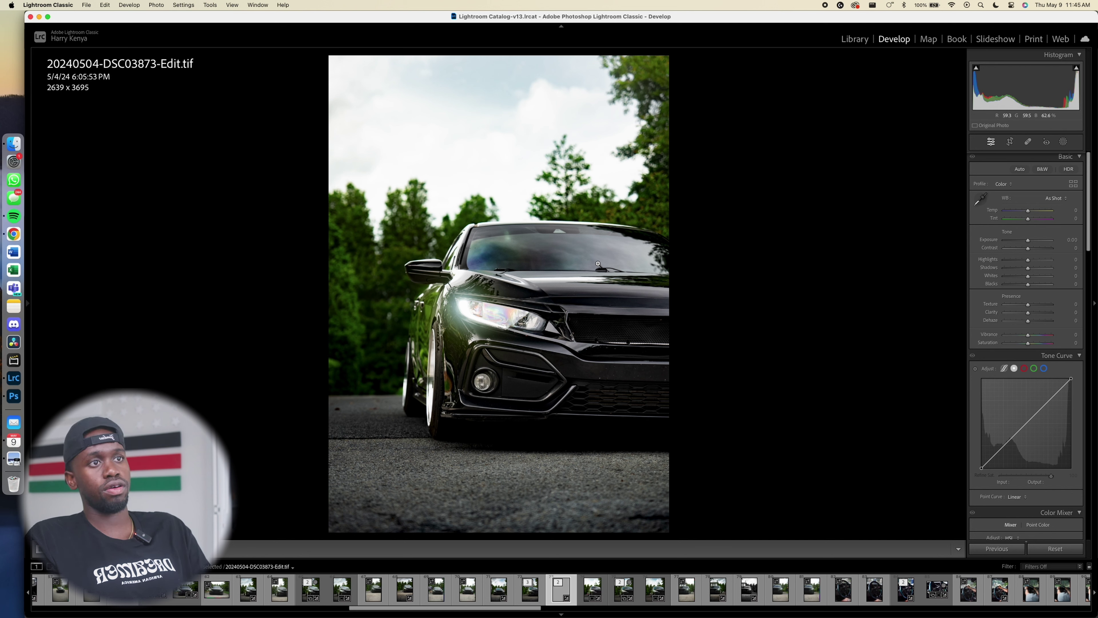
Toggle before/after on the original ARW, then set Edit.tif as the Reference View photo
click(589, 596)
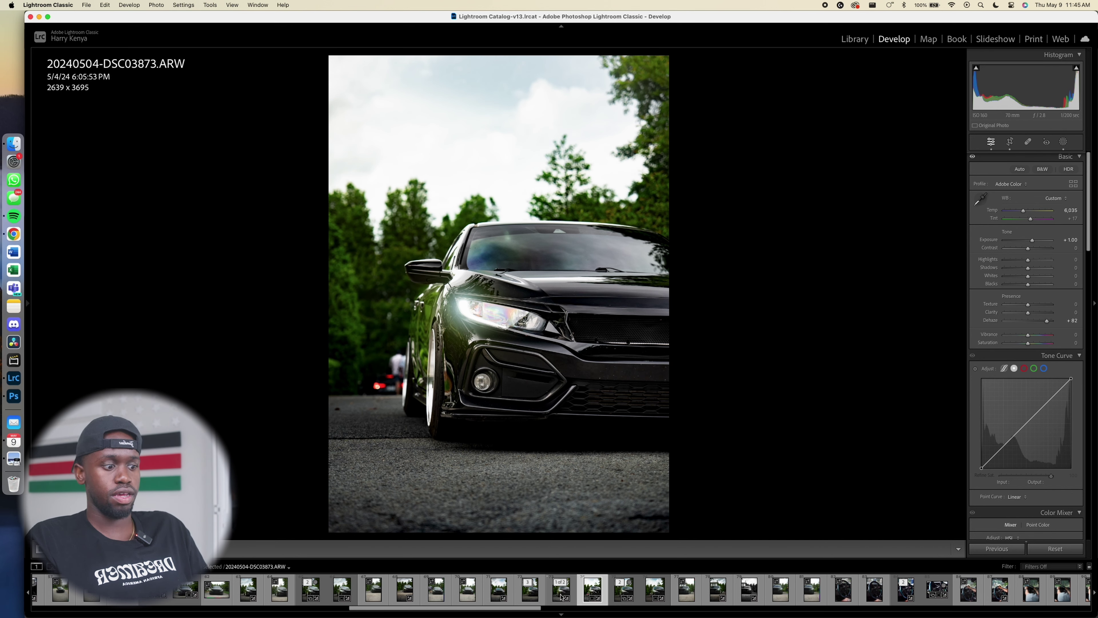
key(backslash)
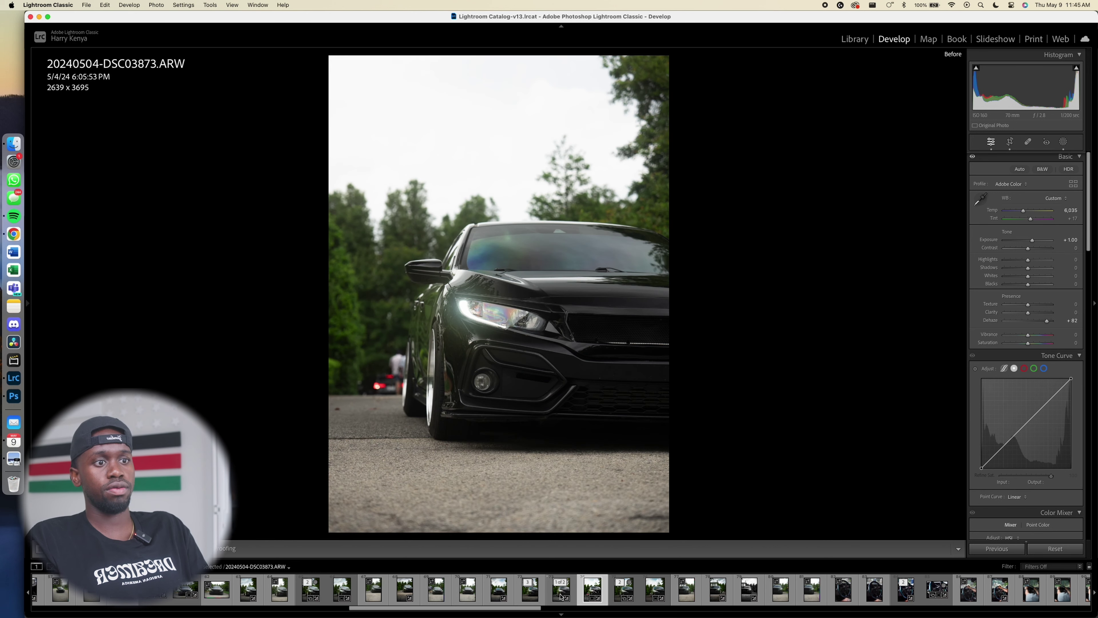
key(backslash)
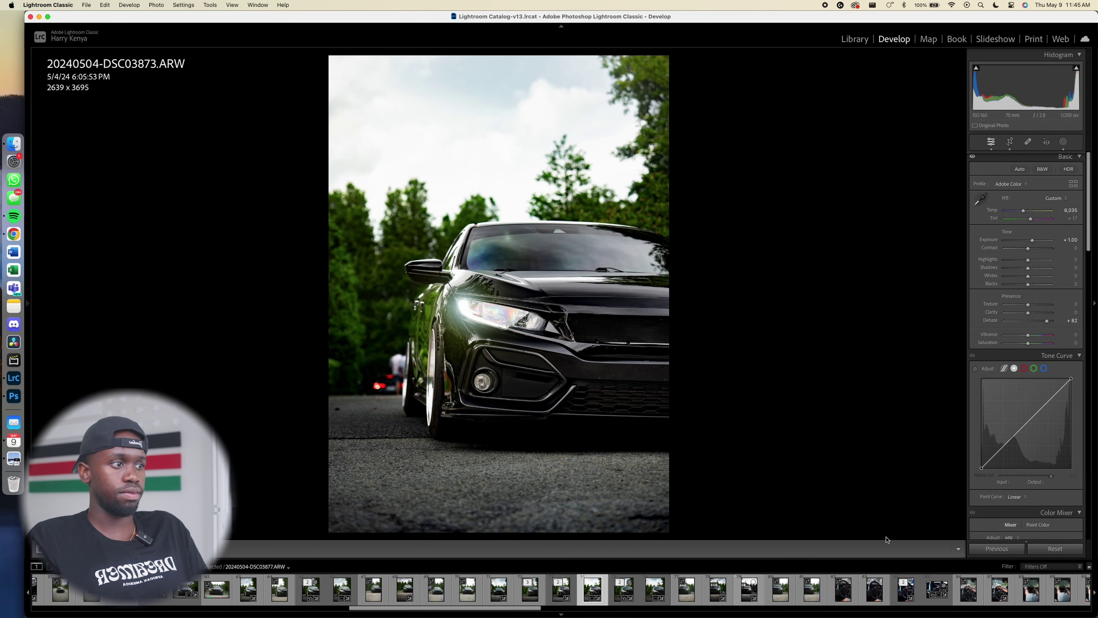
key(shift+r)
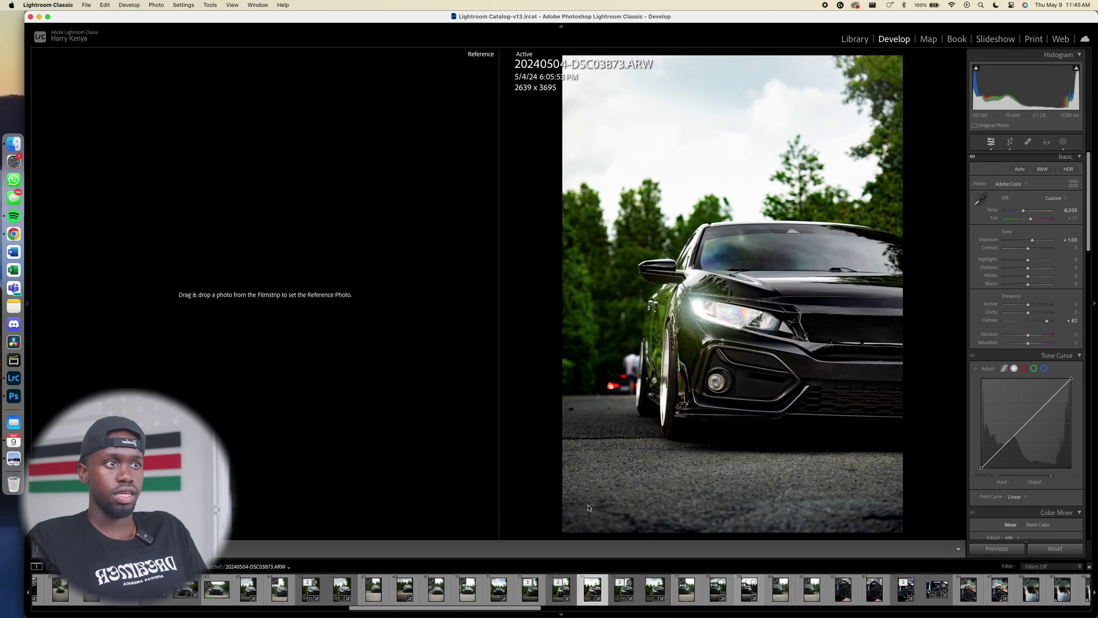
click(558, 594)
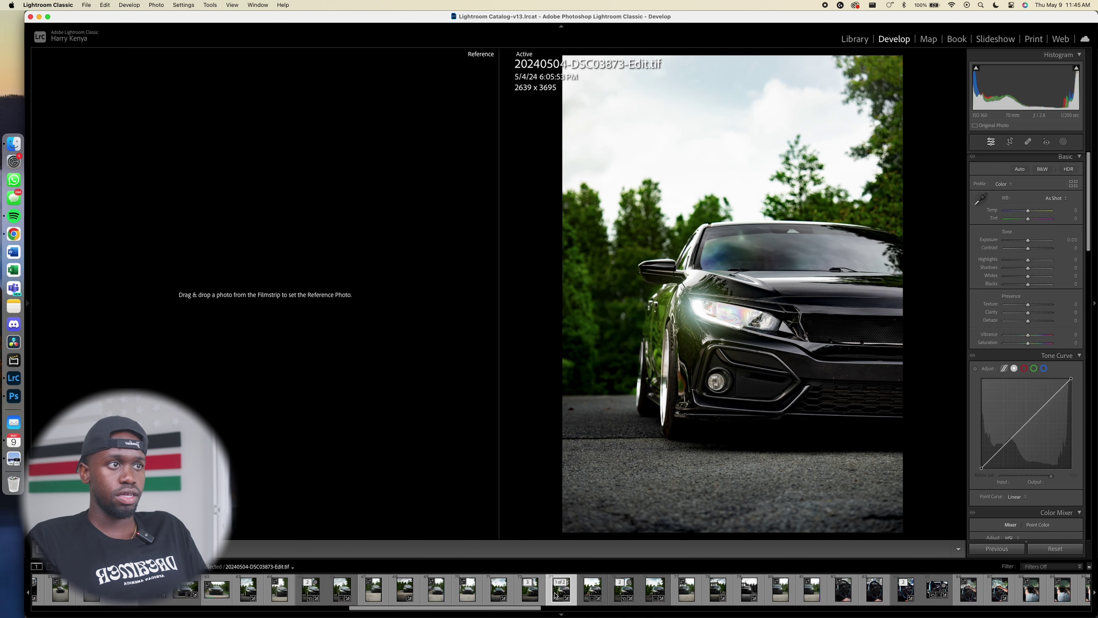
drag(557, 600, 268, 272)
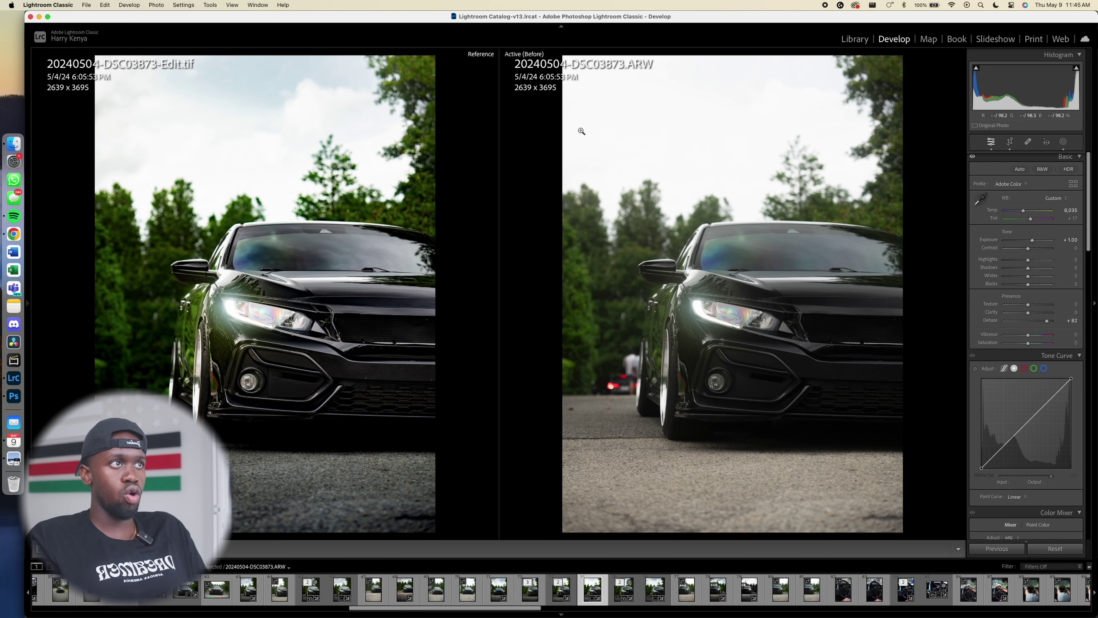
click(854, 38)
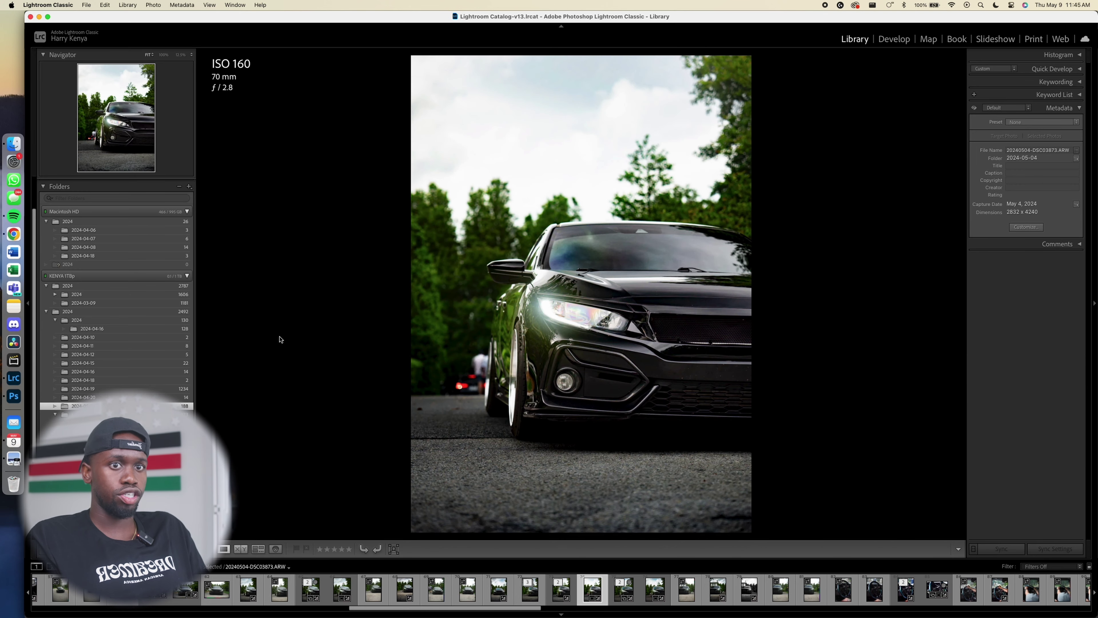
Find DSC03950 in the Grid view and open it in Develop
key(g)
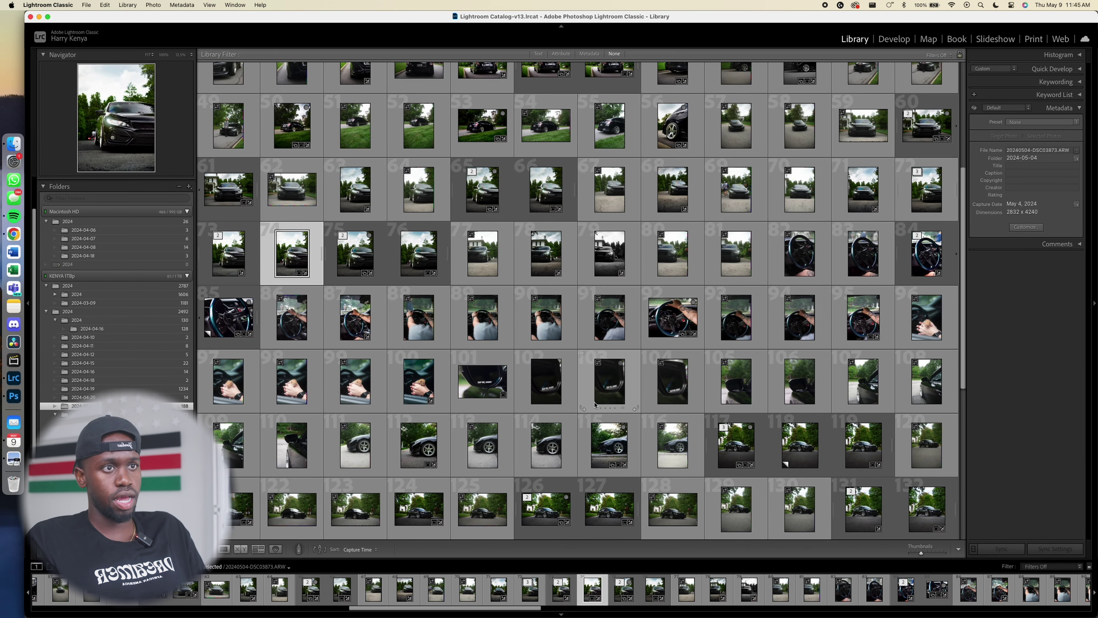
scroll(560, 435, down, 5)
scroll(560, 435, down, 4)
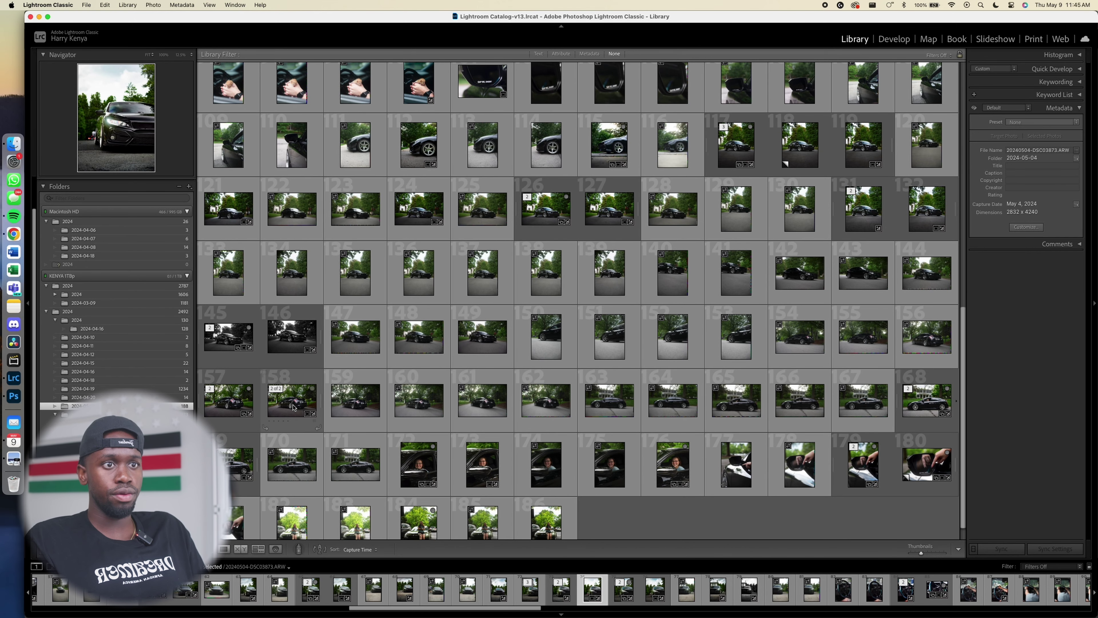
click(355, 400)
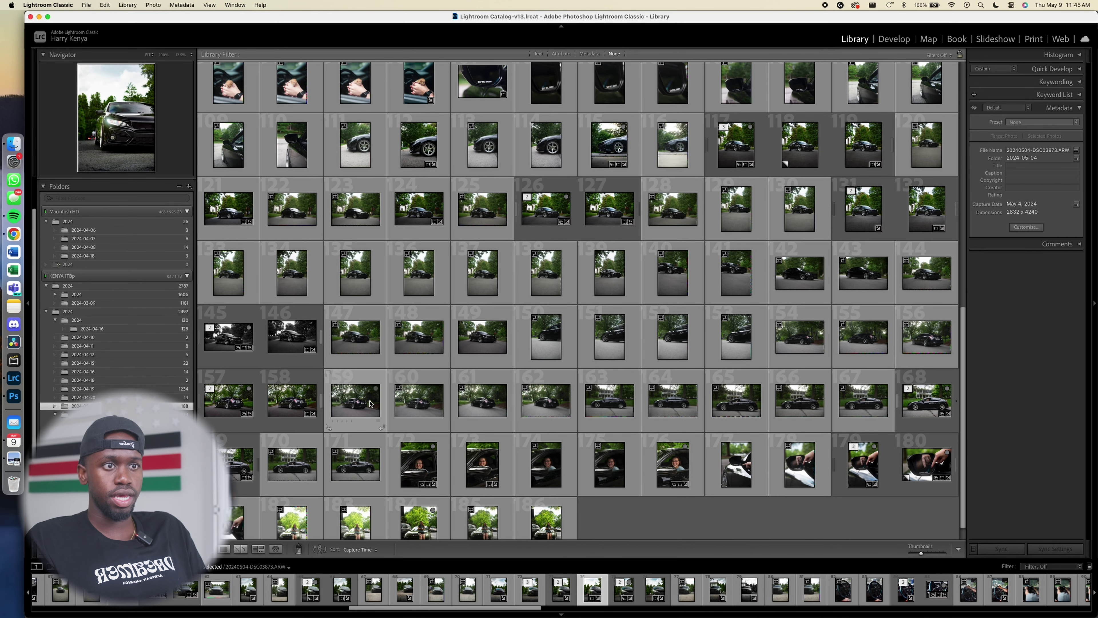
key(d)
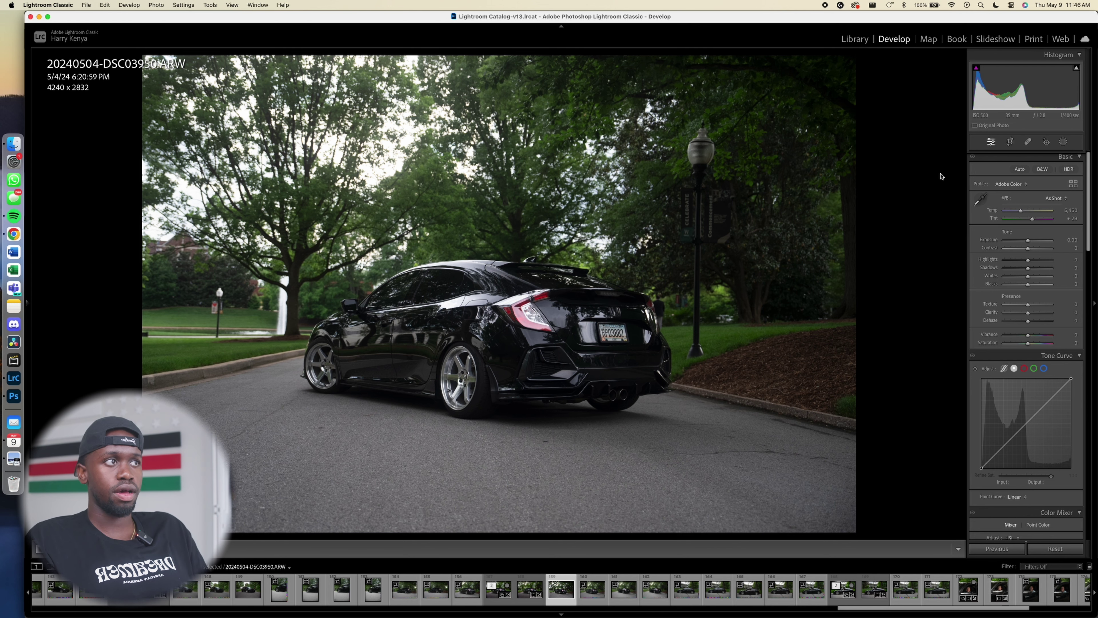
Crop to 16 x 9, shift the framing up, rotate -0.50°, and raise Exposure to +0.80
click(1010, 141)
click(1057, 173)
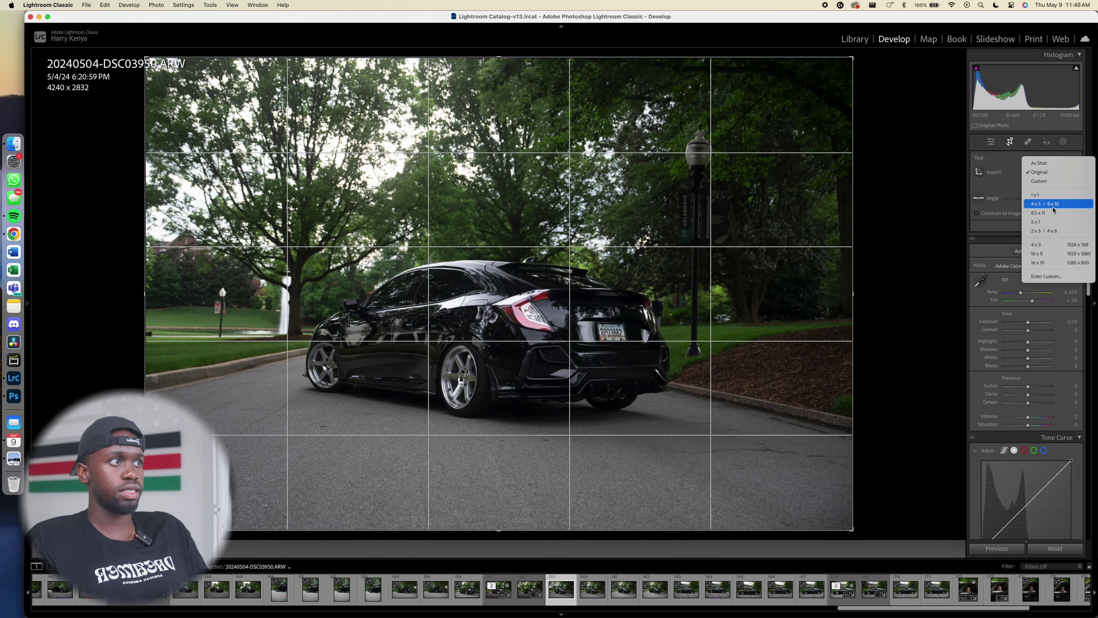
click(1053, 257)
drag(787, 286, 792, 278)
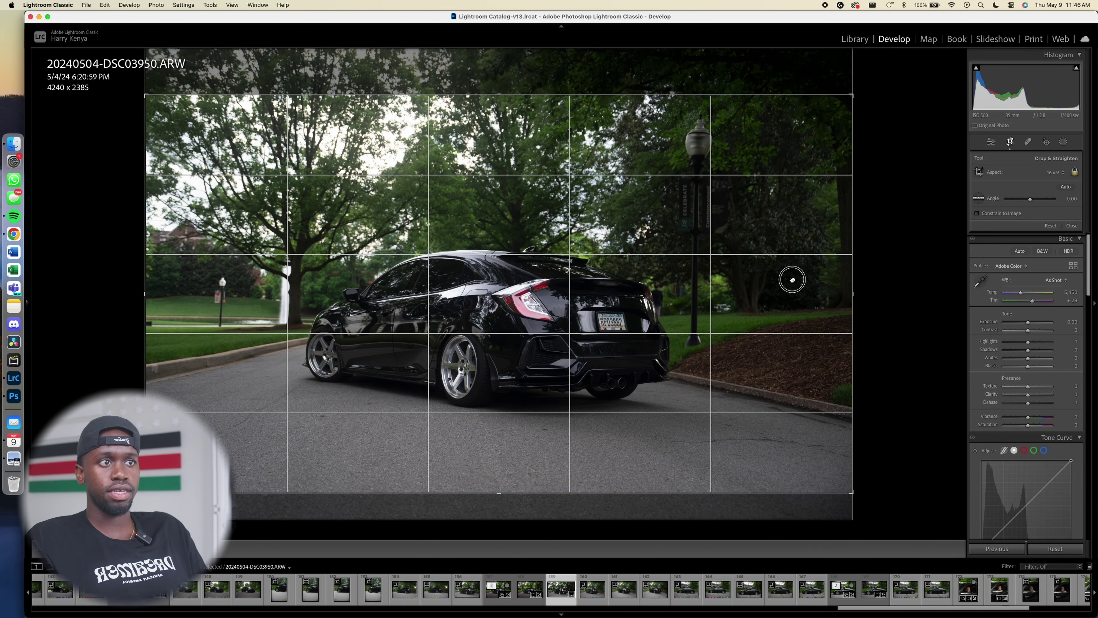
drag(589, 518, 592, 518)
key(Return)
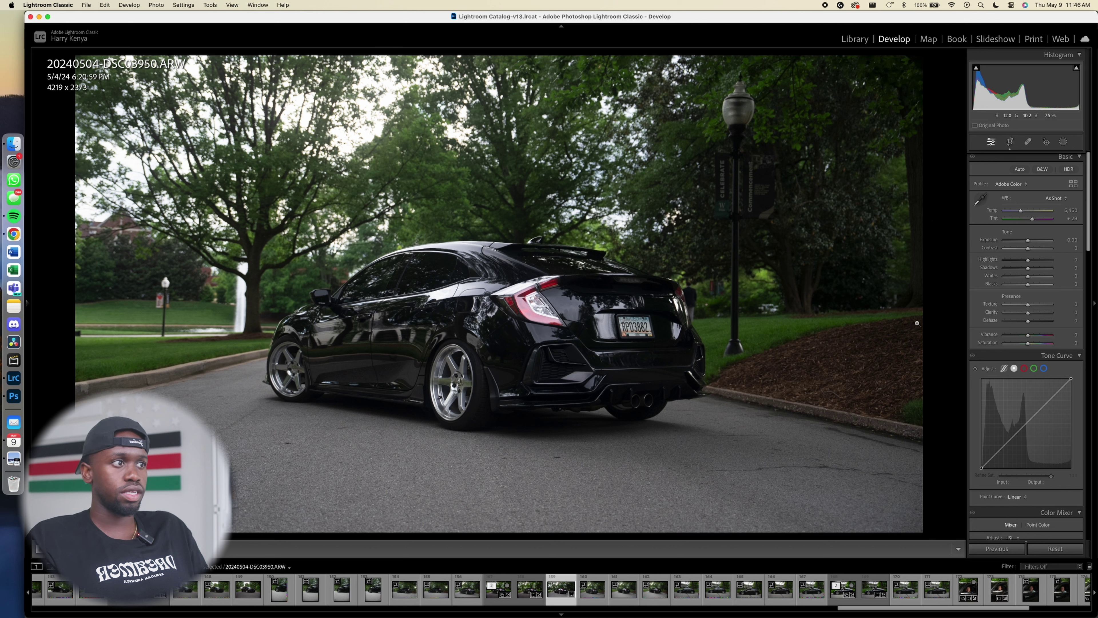
drag(1028, 241, 1033, 245)
Set Dehaze +56, Highlights -77, Shadows +12 and Blacks -1
drag(1030, 323, 1042, 323)
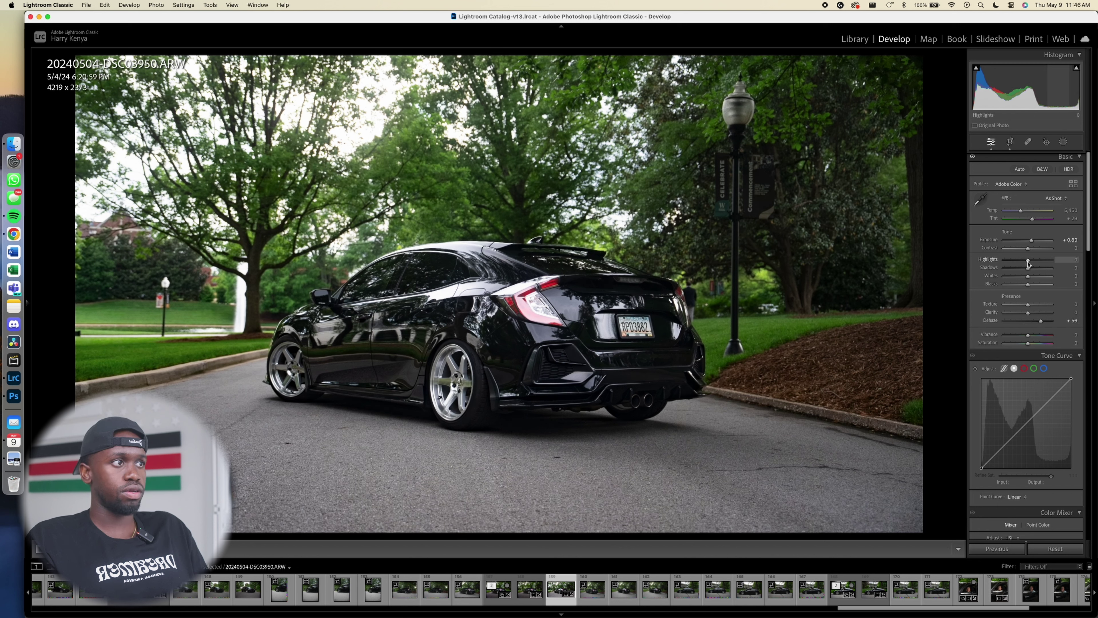
drag(1028, 261, 1009, 261)
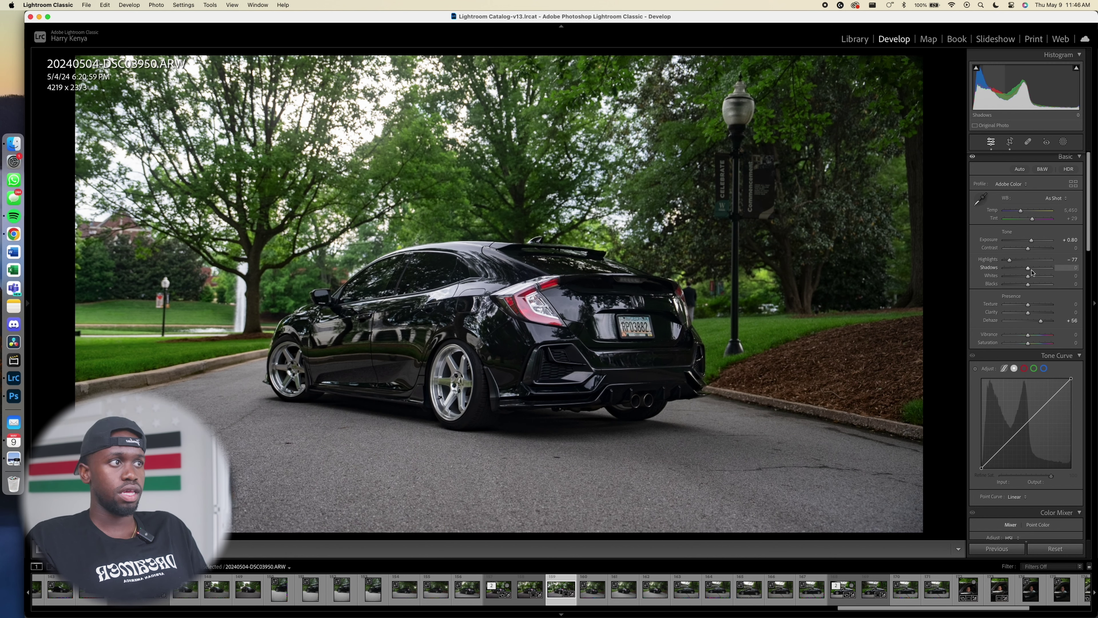
drag(1030, 270, 1028, 286)
Draw a radial gradient mask around the car and adjust its size and position
click(1063, 141)
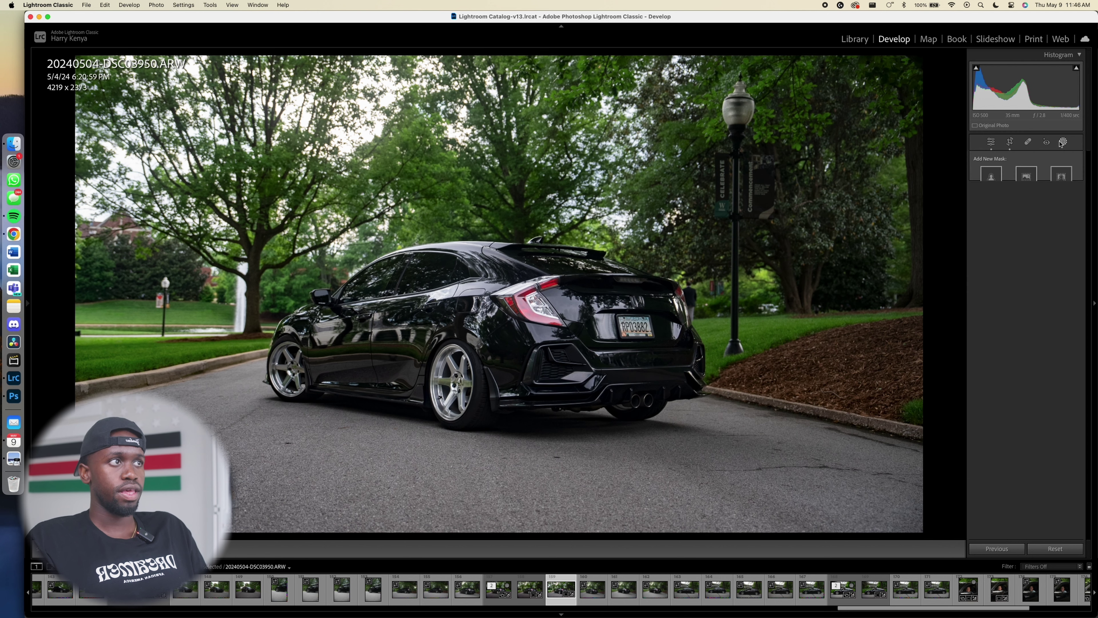
click(1012, 246)
drag(471, 333, 693, 426)
drag(471, 427, 471, 432)
drag(592, 358, 598, 359)
drag(702, 333, 707, 334)
drag(639, 339, 642, 344)
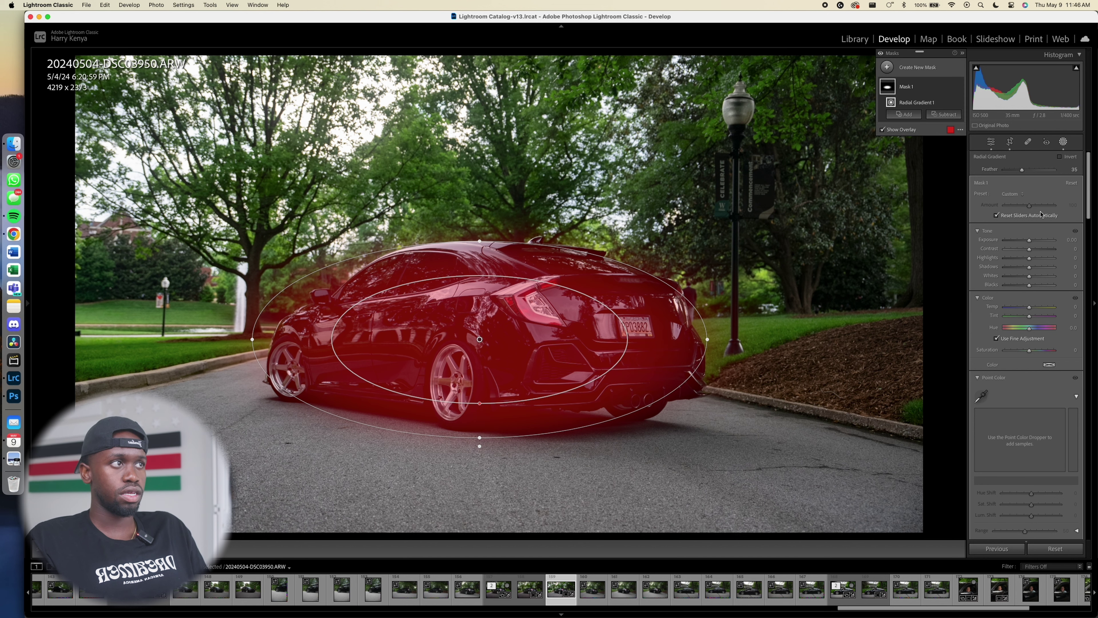
Invert the radial gradient, feather and enlarge it, and raise its Contrast to 61
click(1060, 157)
drag(481, 404, 487, 398)
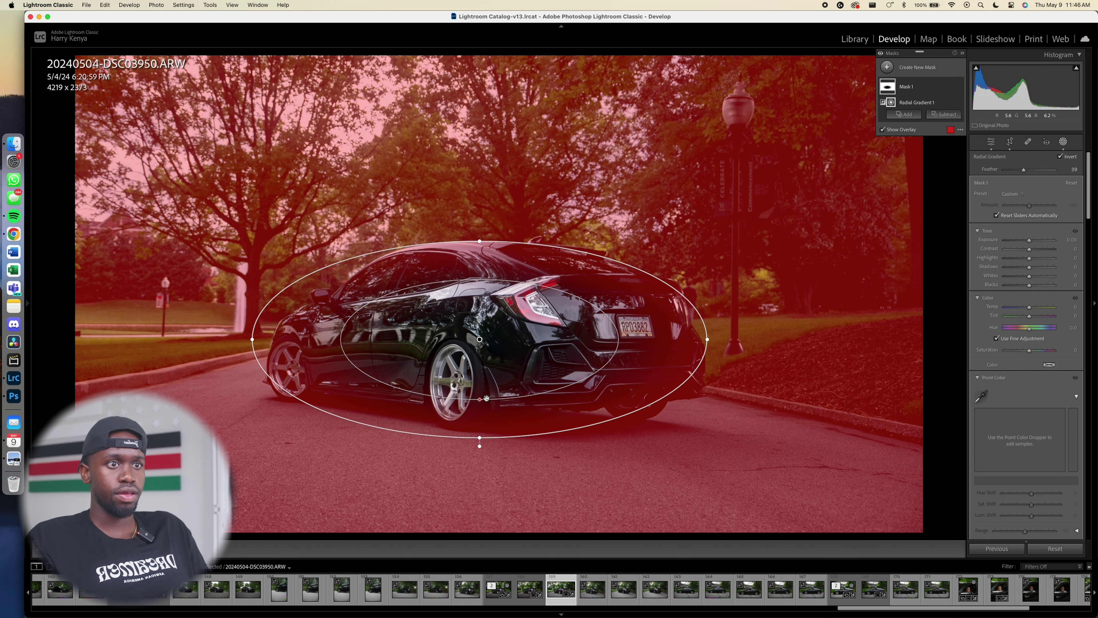
drag(481, 441, 480, 445)
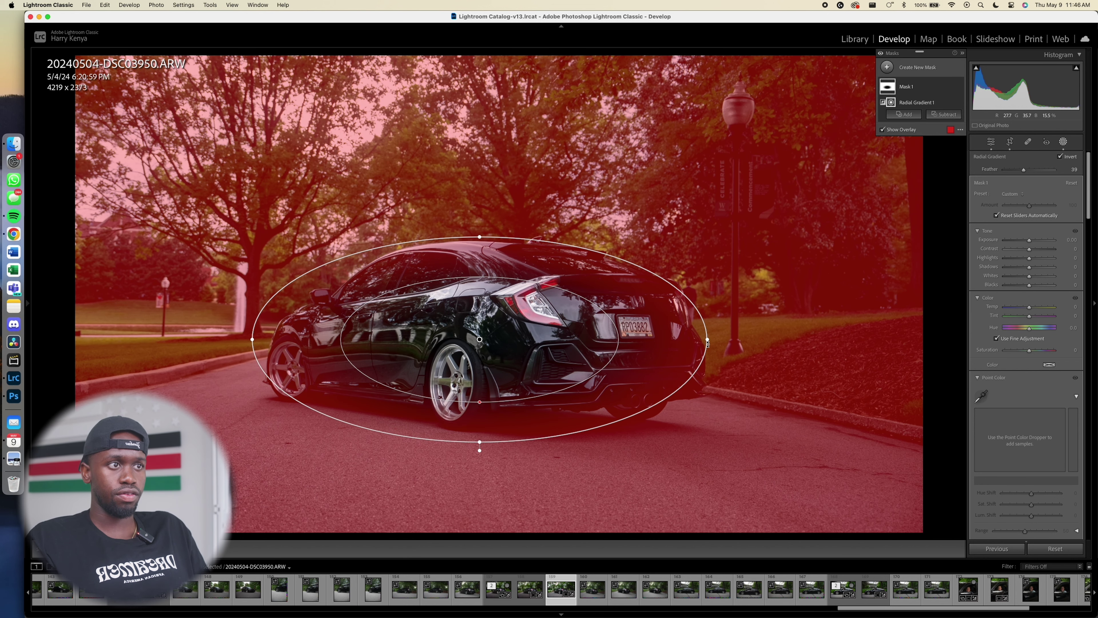
drag(708, 344, 717, 341)
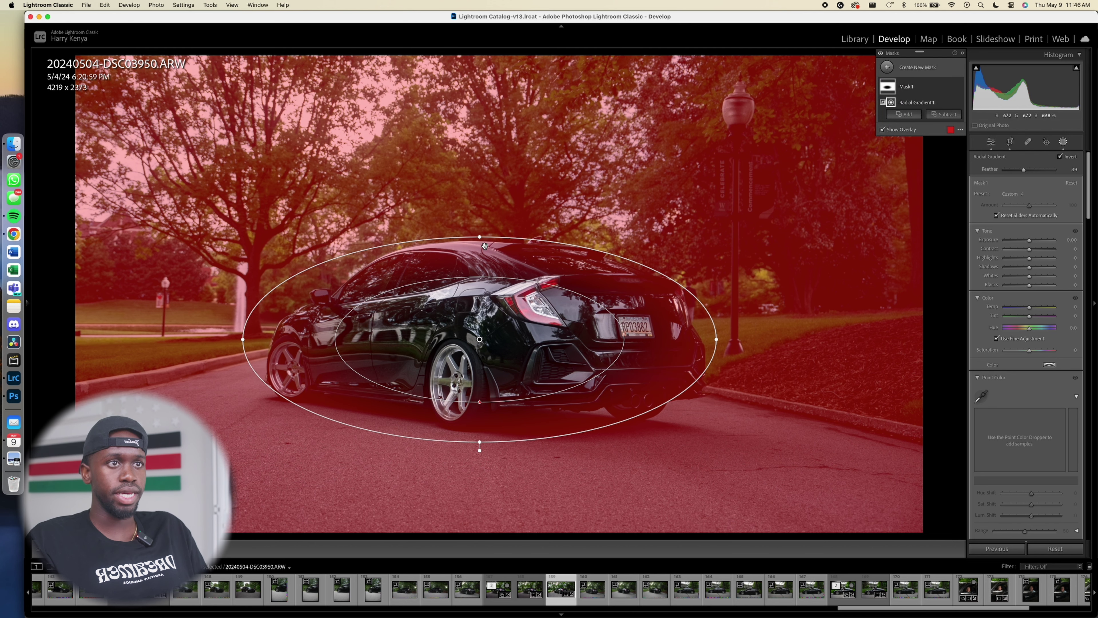
drag(1030, 251, 1051, 270)
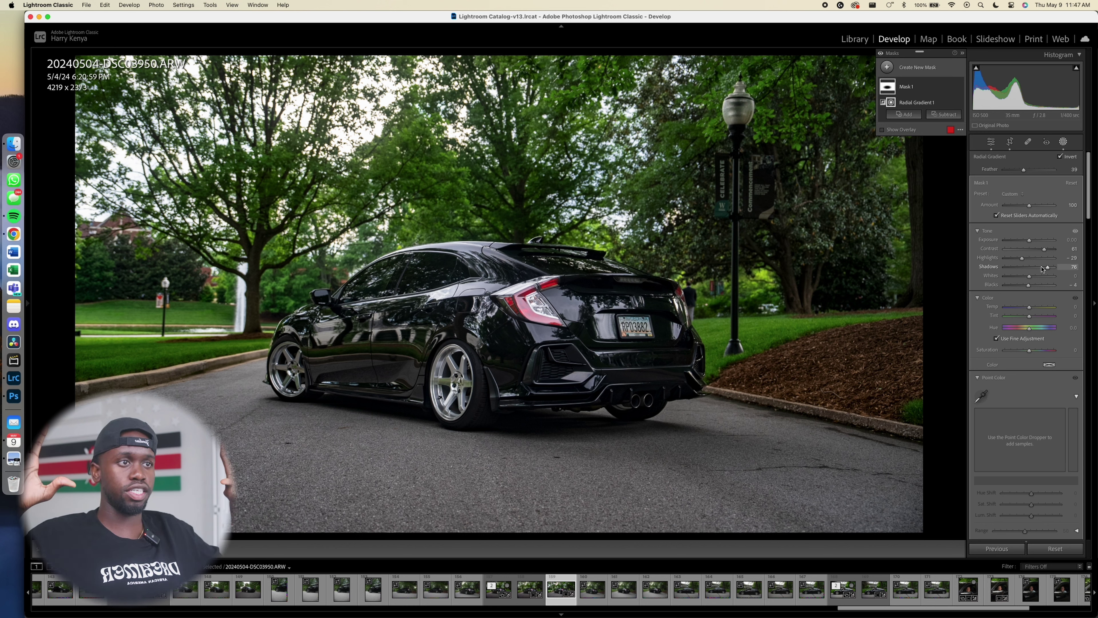
click(1064, 143)
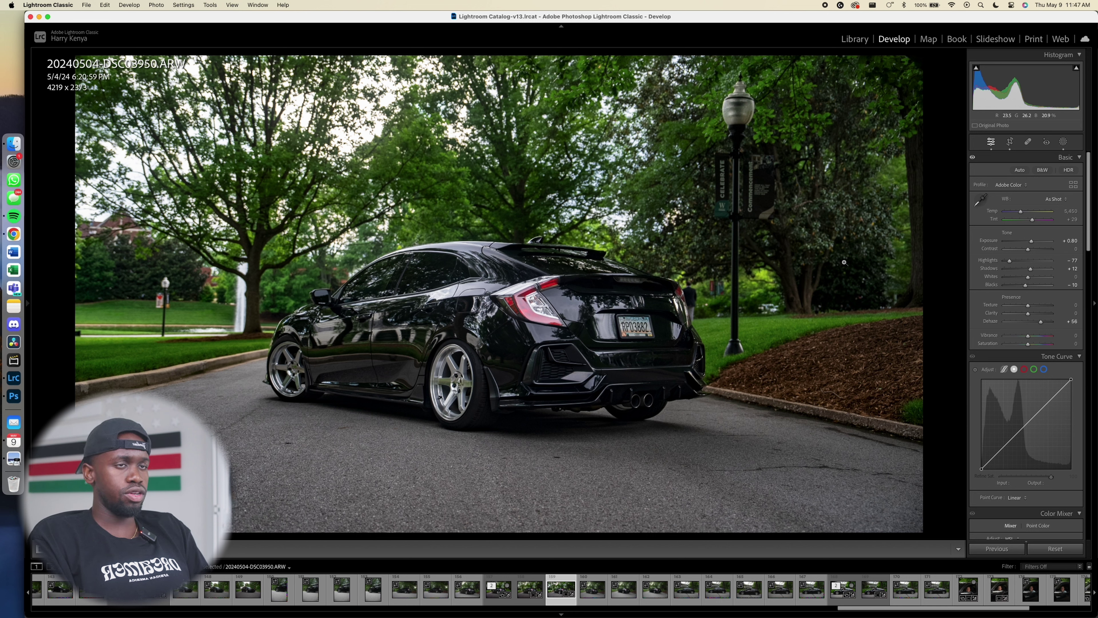
Add a Select Subject mask on the car with Exposure +0.27 and Contrast 42
click(1063, 143)
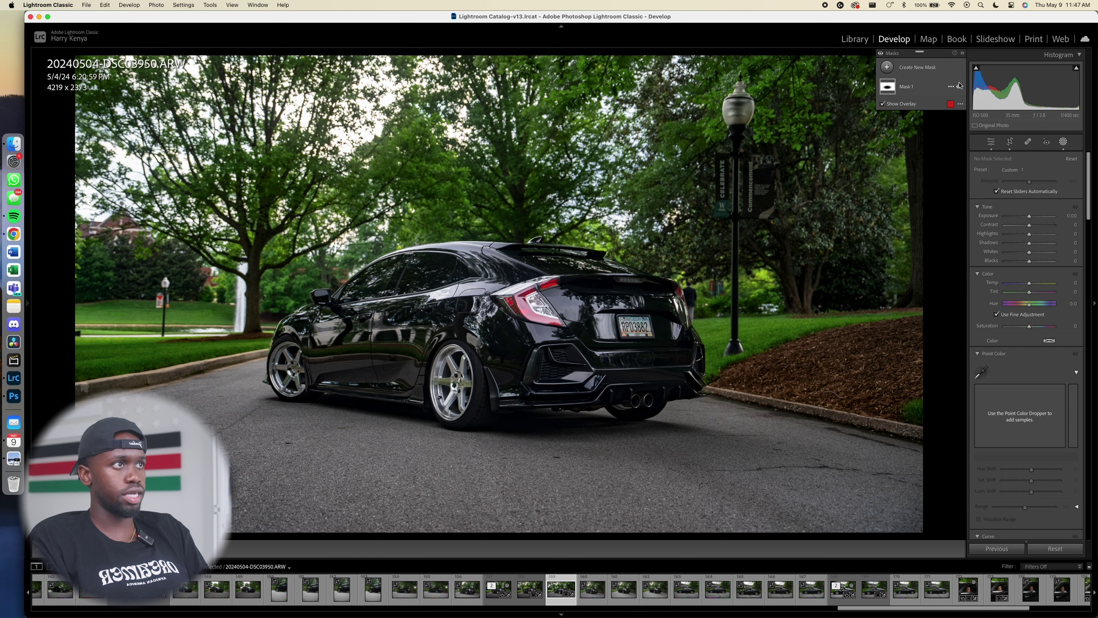
key(shift+s)
drag(1030, 227, 1033, 228)
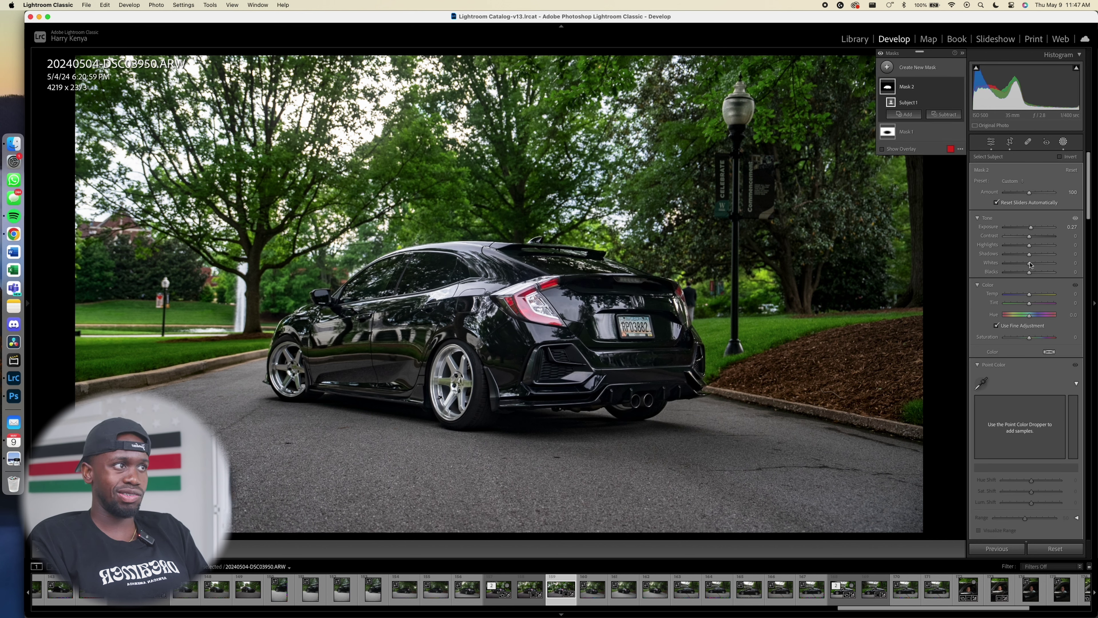
drag(1029, 237, 1024, 273)
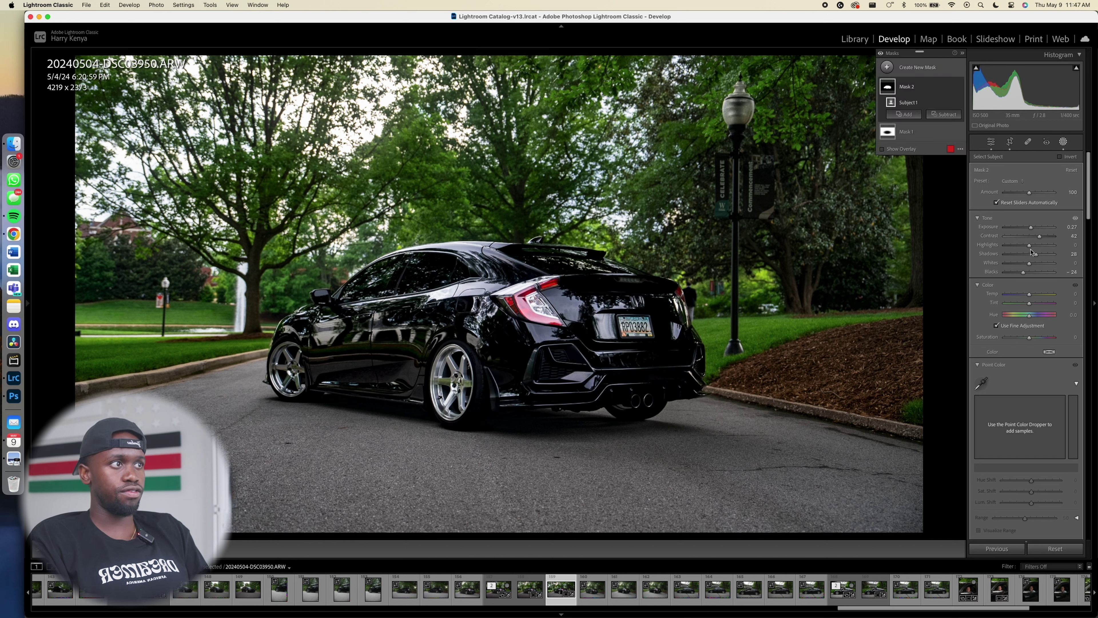
click(1064, 144)
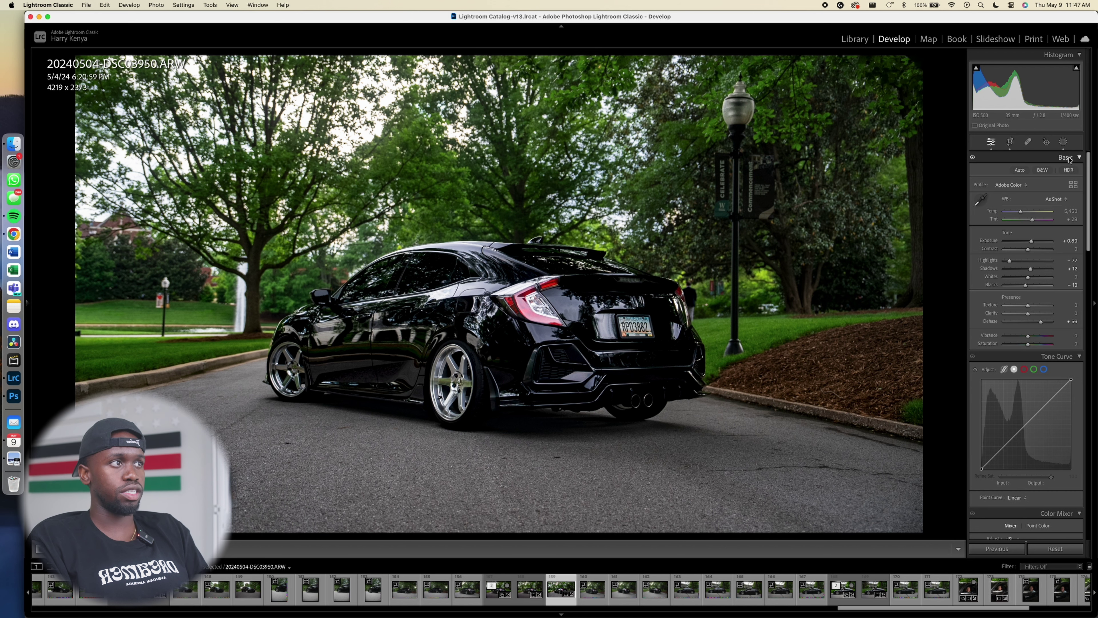
click(1064, 144)
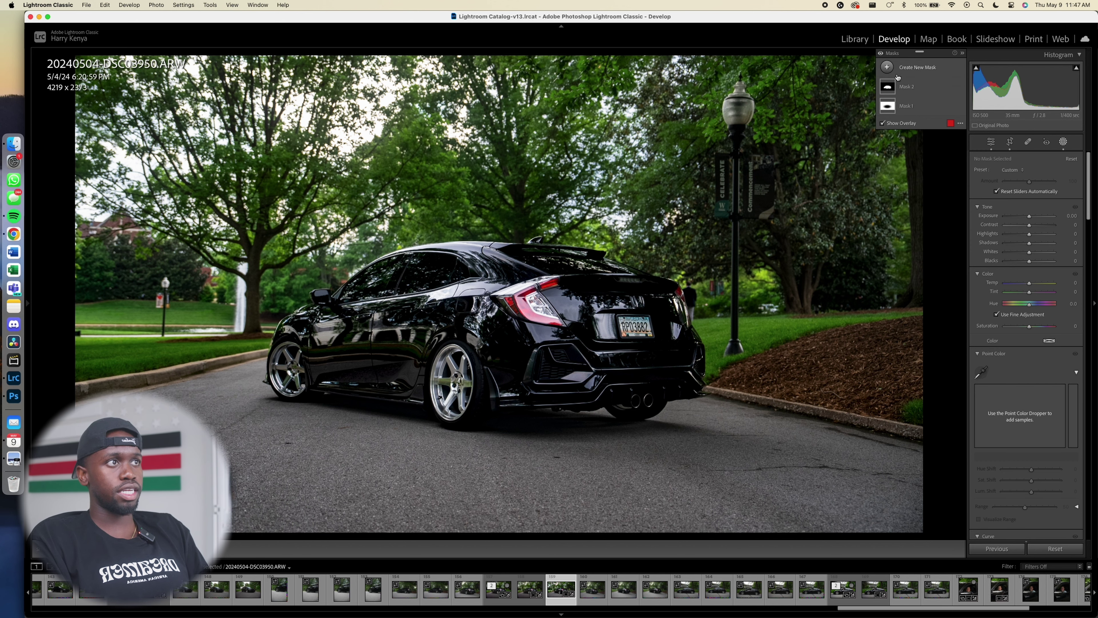
Create a third subject mask on the car with Highlights 25, Shadows 24, Blacks -25
click(888, 67)
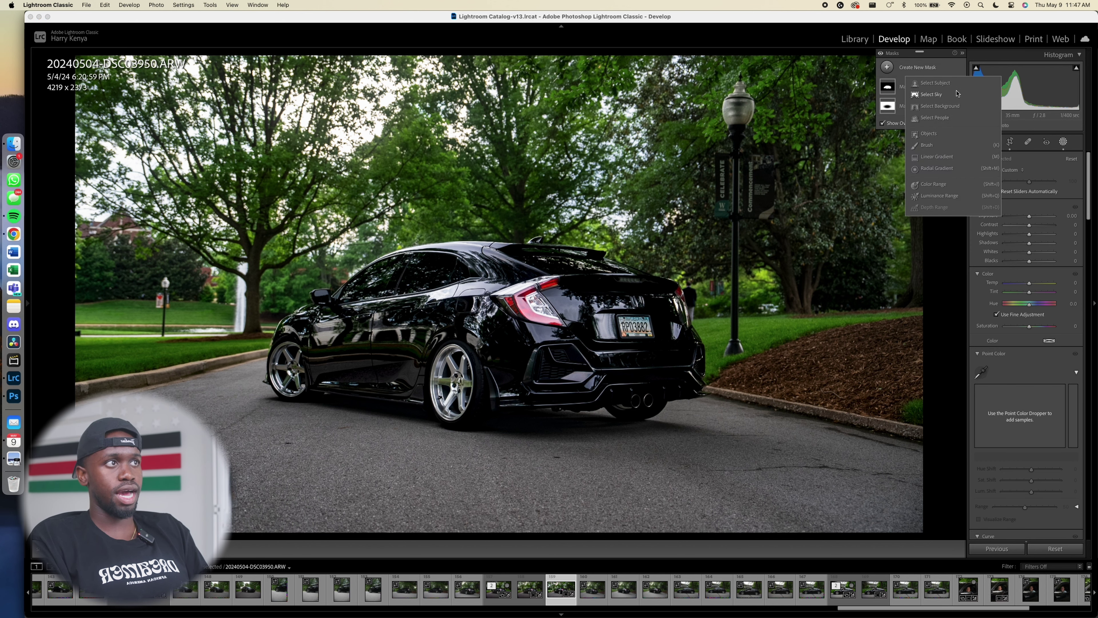
click(952, 83)
drag(1030, 248, 1036, 247)
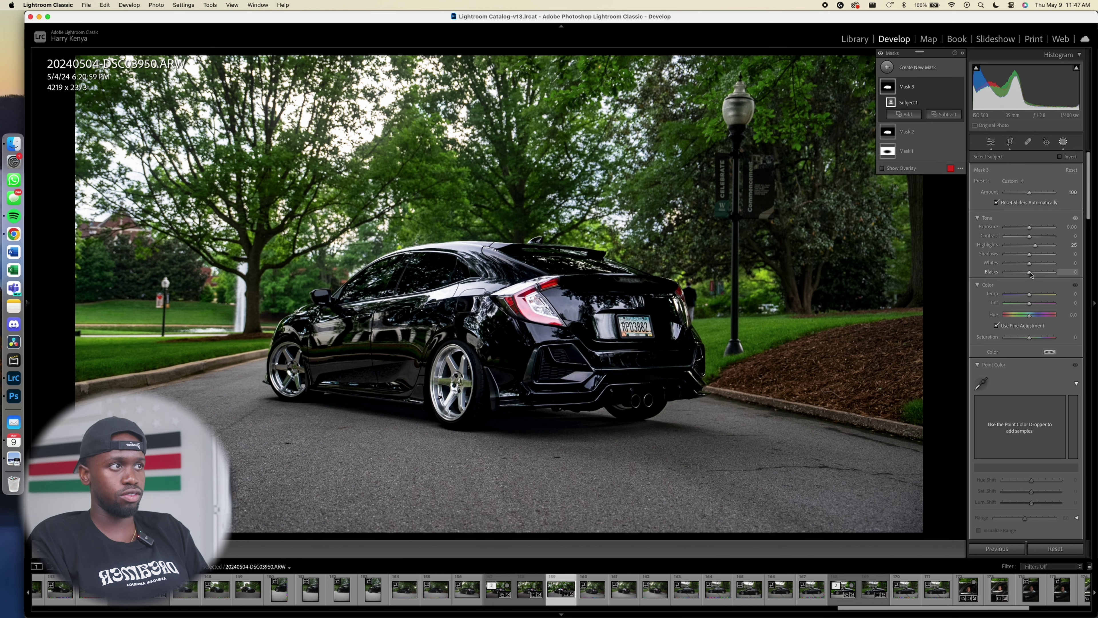
drag(1029, 236, 1033, 237)
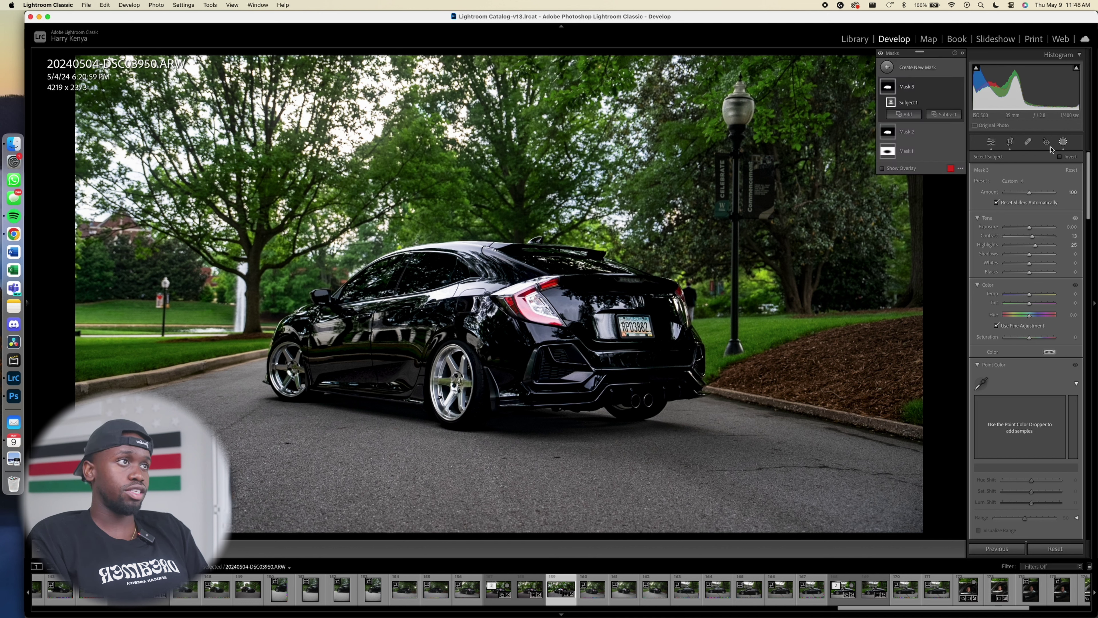
mouse_move(1032, 256)
mouse_down()
mouse_move(1045, 259)
mouse_move(1025, 274)
mouse_up()
key(shift+w)
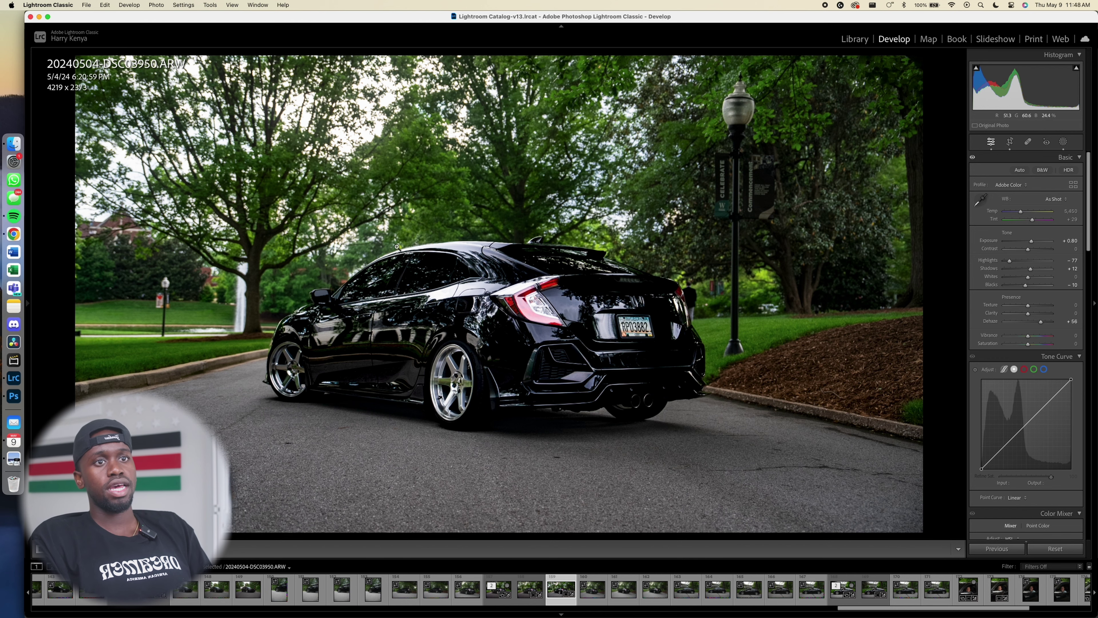
Inspect the car up close, then lower Mask 3's Contrast to 21
click(447, 243)
drag(77, 452, 258, 430)
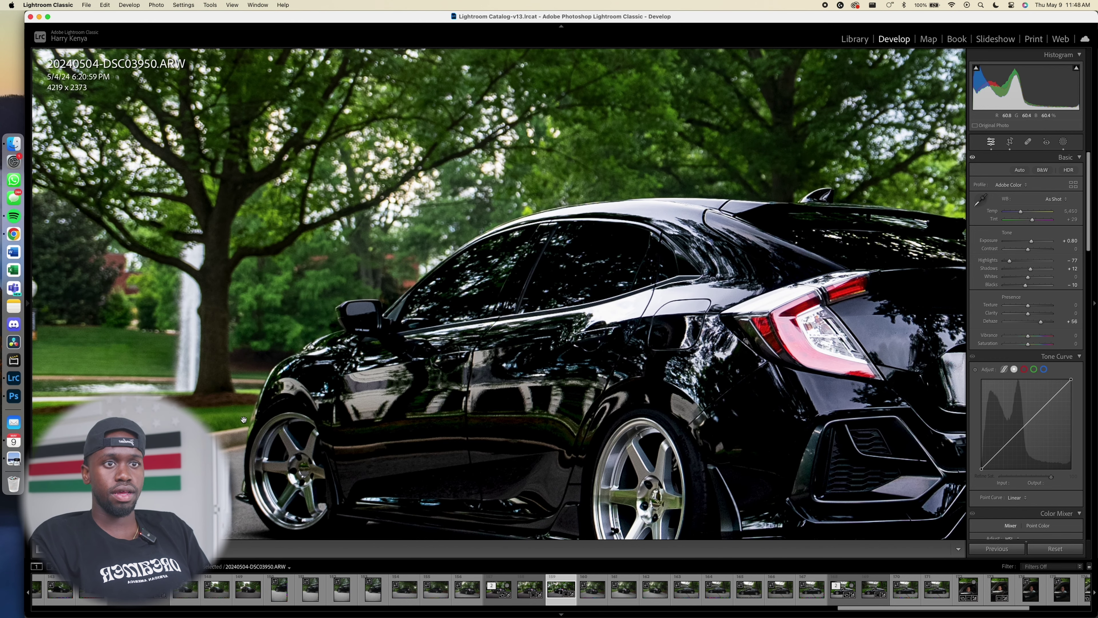
drag(824, 247, 649, 205)
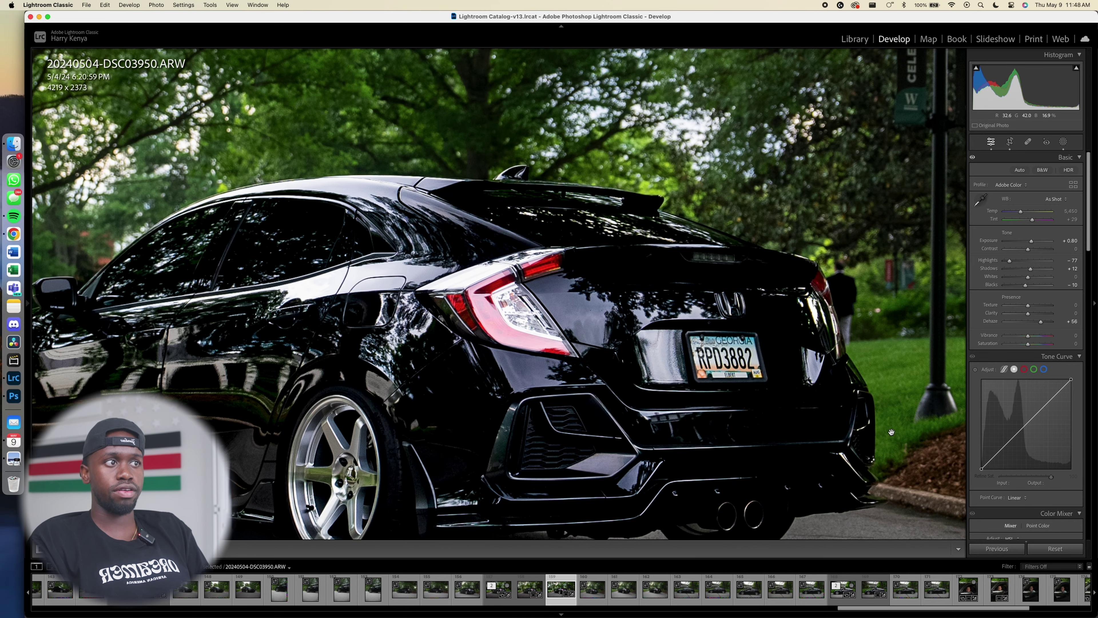
click(889, 524)
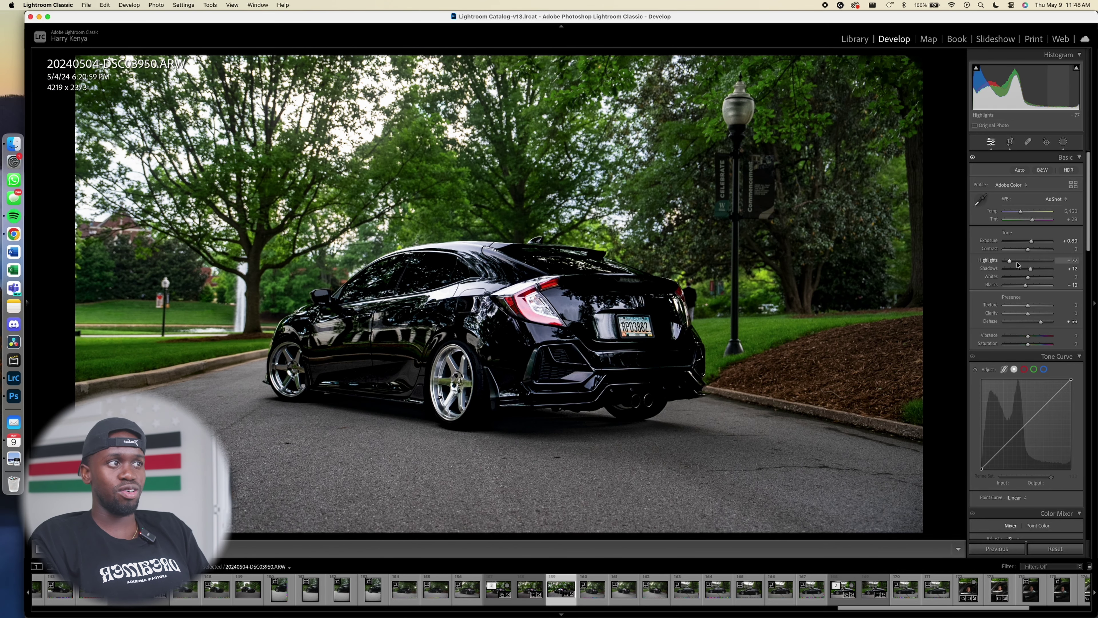
click(1064, 143)
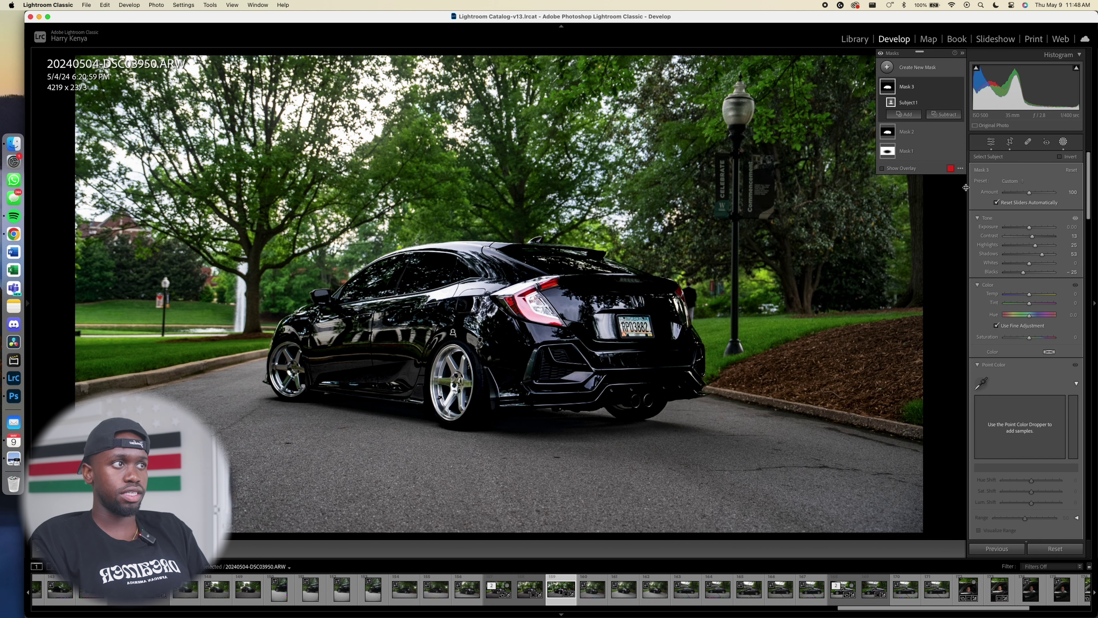
mouse_move(1033, 236)
mouse_down()
mouse_move(1017, 236)
mouse_move(1036, 256)
mouse_up()
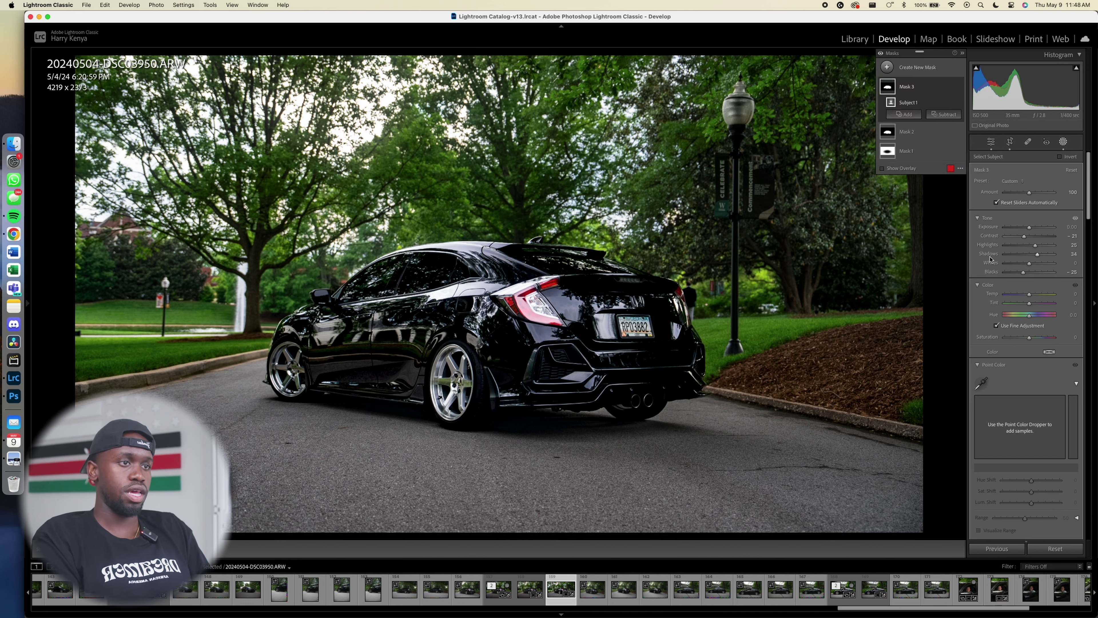
key(shift+w)
drag(799, 280, 501, 318)
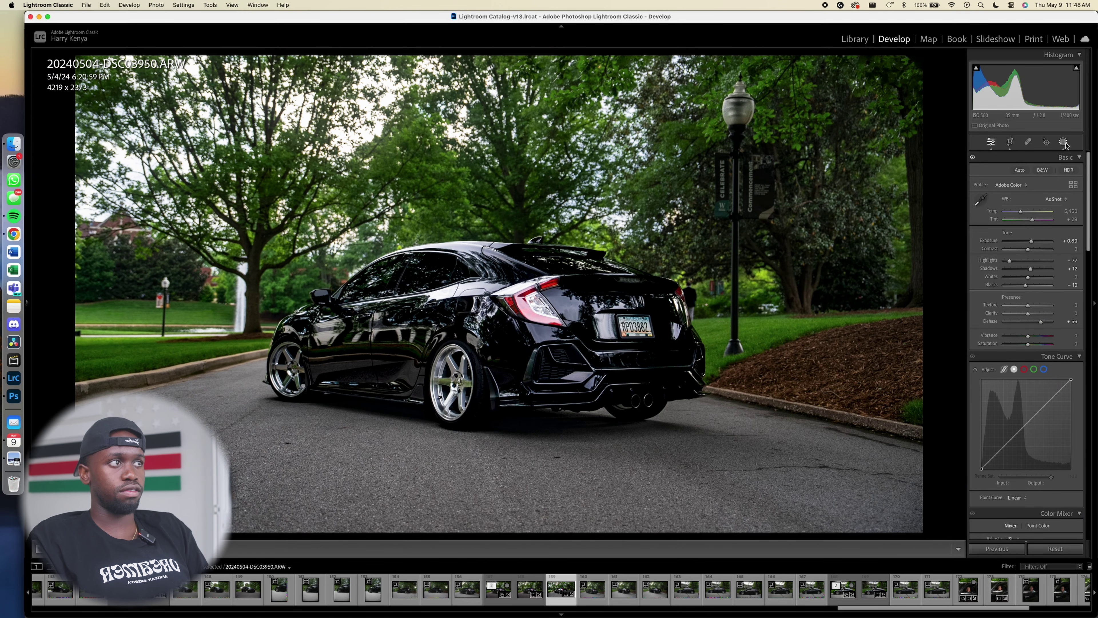
Add a radial gradient over the car with Feather 87, inverted, and Contrast lowered to about -14
click(1064, 143)
click(887, 67)
click(945, 171)
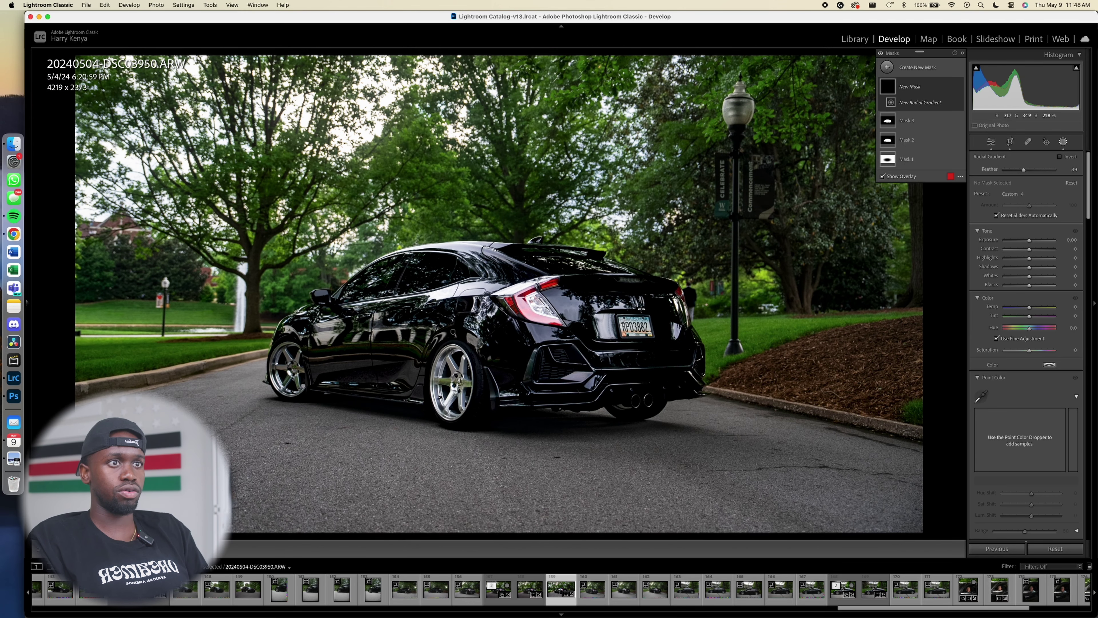
drag(476, 320, 811, 472)
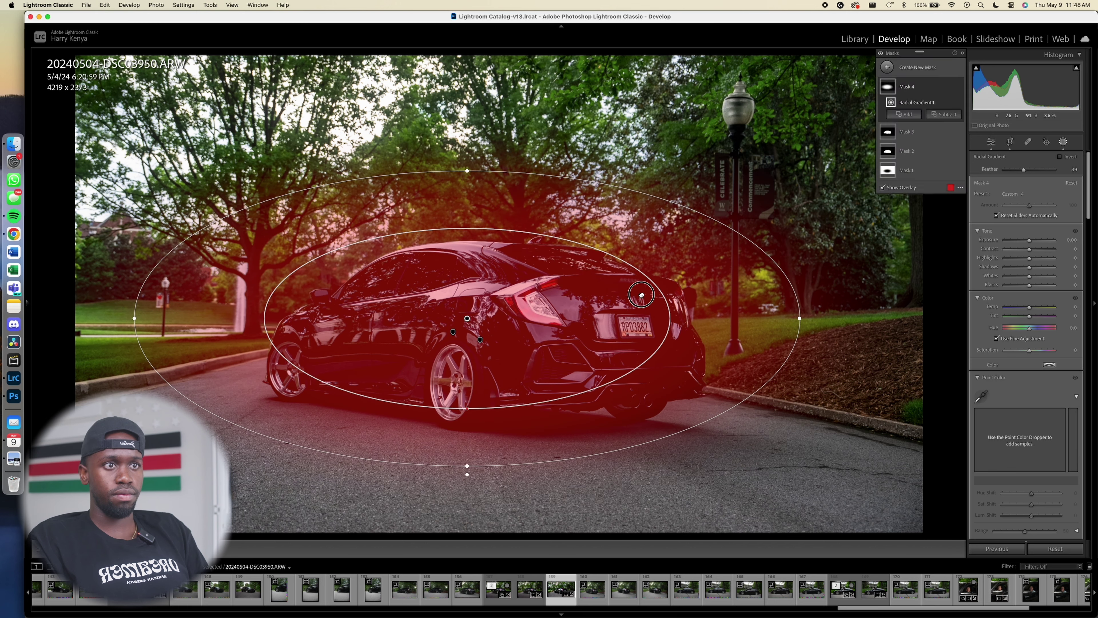
drag(649, 298, 557, 386)
drag(478, 422, 489, 351)
drag(686, 313, 695, 316)
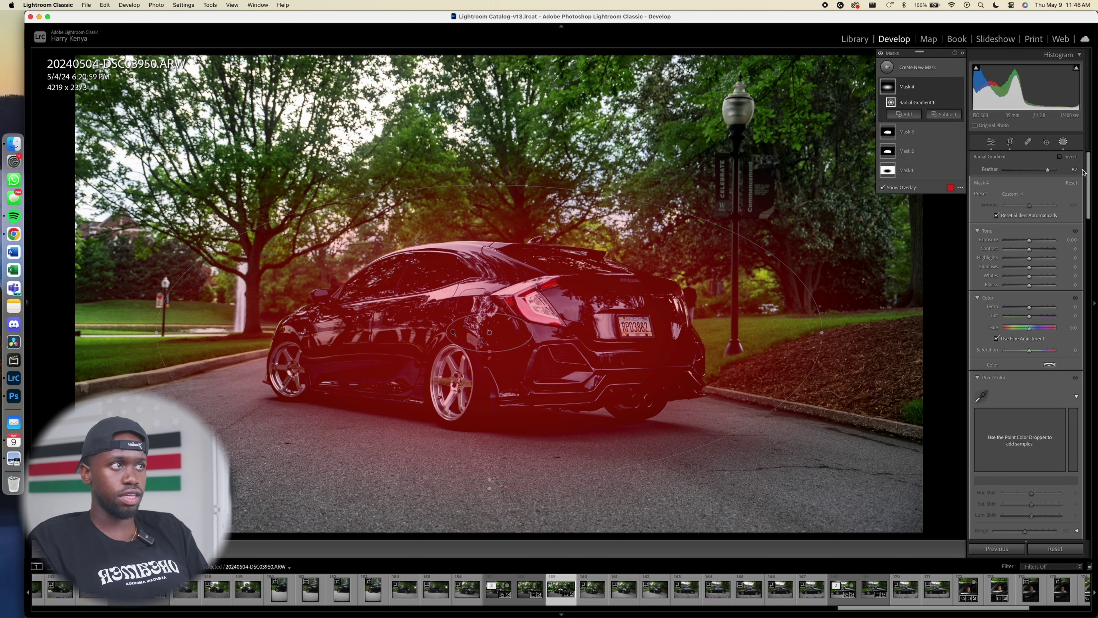
click(1060, 157)
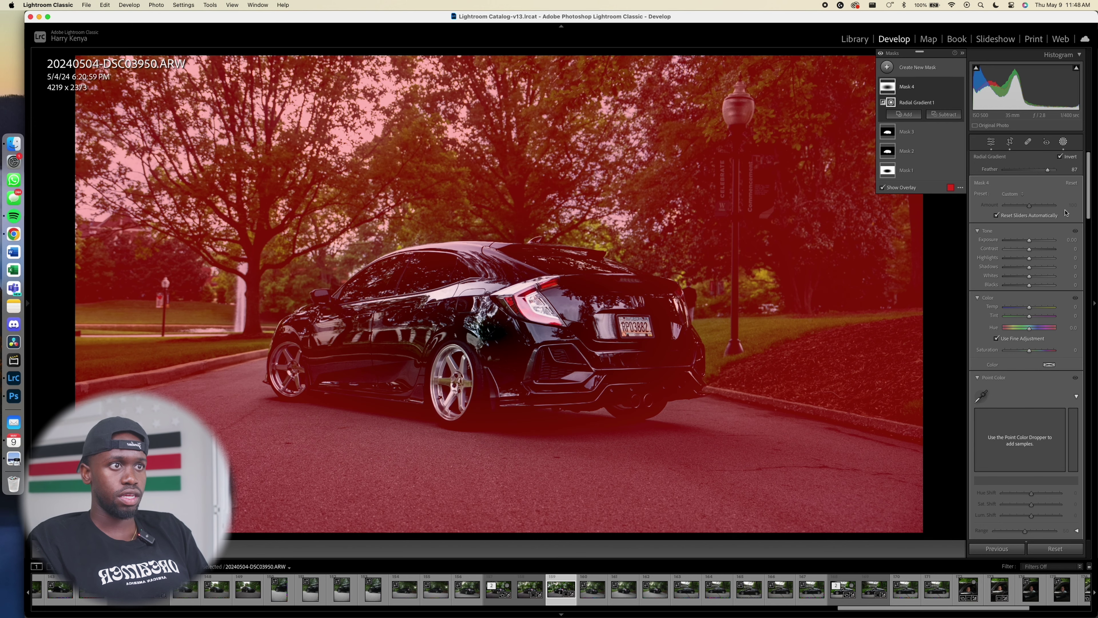
drag(1029, 249, 1032, 252)
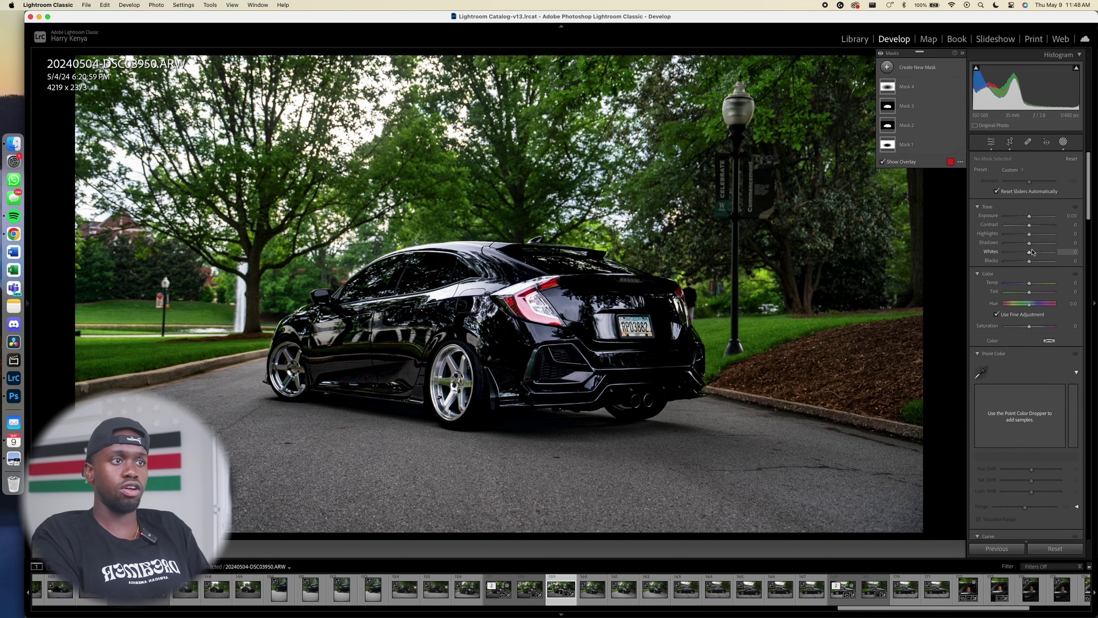
Add a Select Background mask, raise its Whites to about 39, and exit masking
key(shift+w)
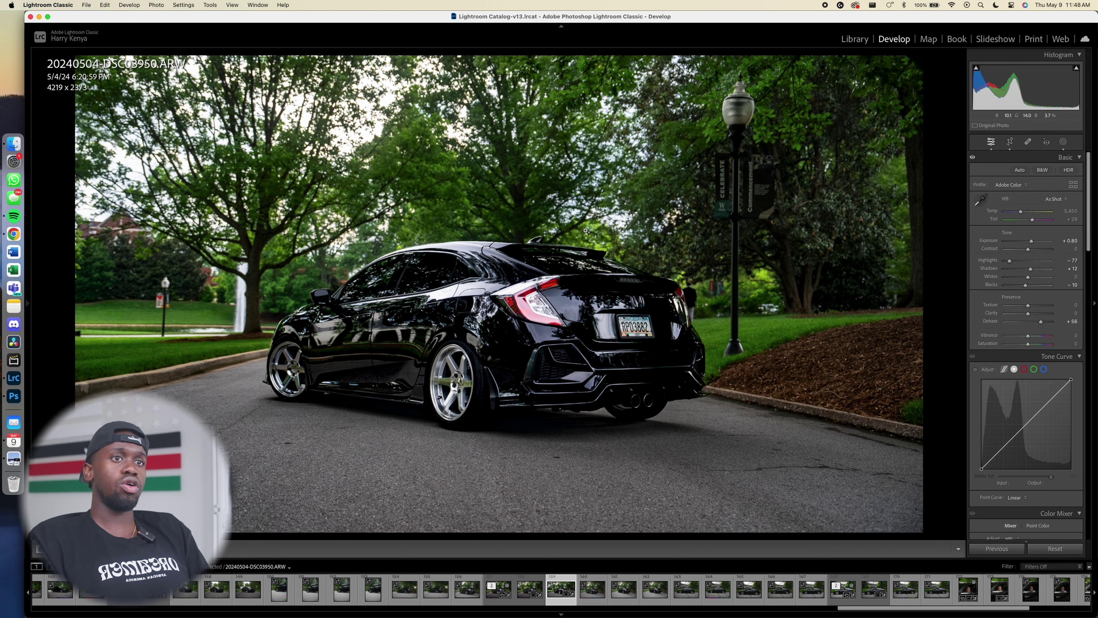
click(1063, 141)
click(887, 67)
click(940, 106)
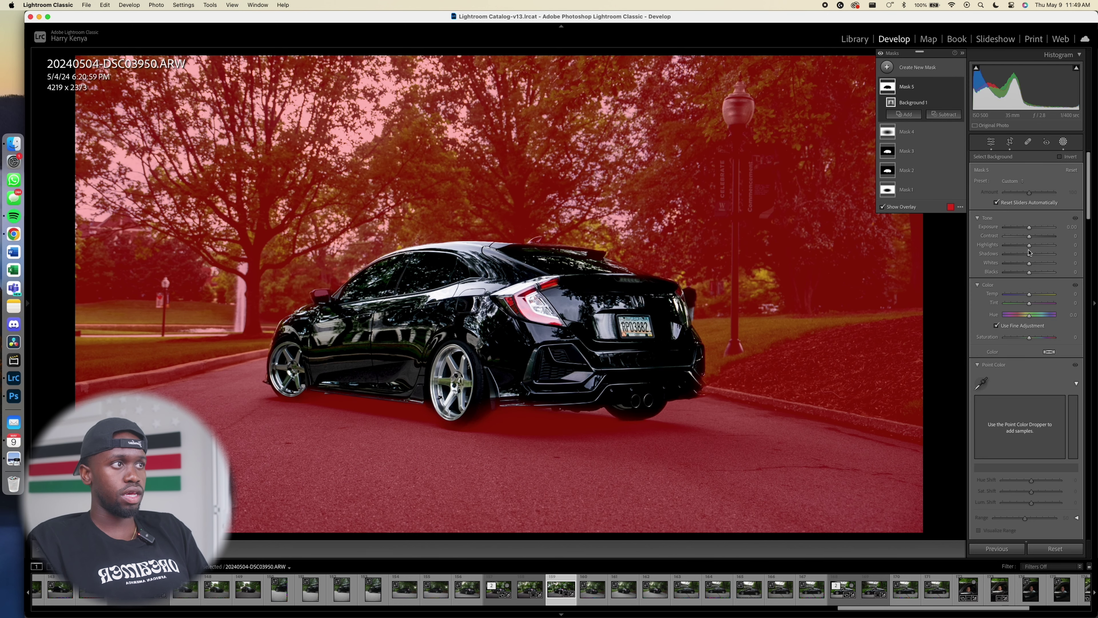
mouse_move(1031, 264)
mouse_down()
mouse_move(1043, 266)
mouse_move(1030, 273)
mouse_up()
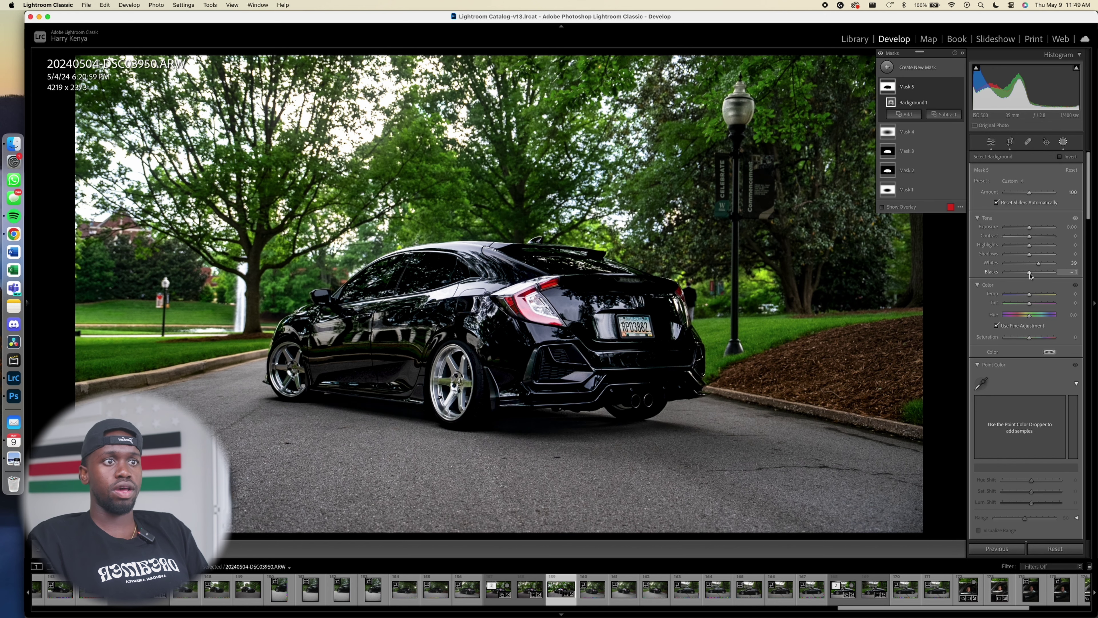
click(992, 142)
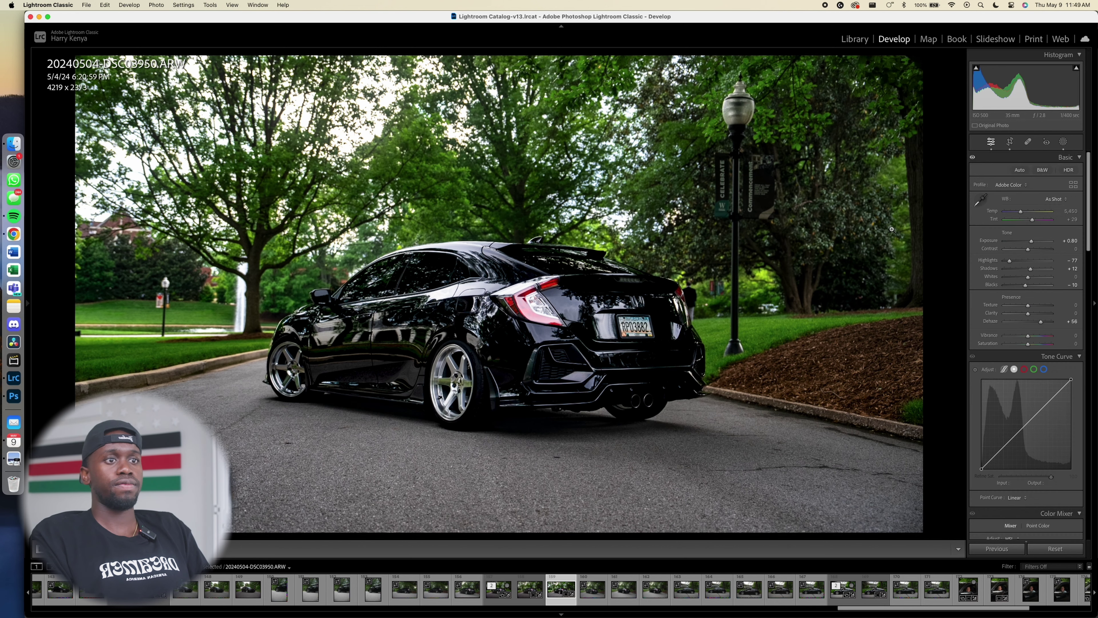
Straighten the photo with a slight rotation in the crop tool and commit the crop
click(1010, 143)
drag(589, 504, 593, 505)
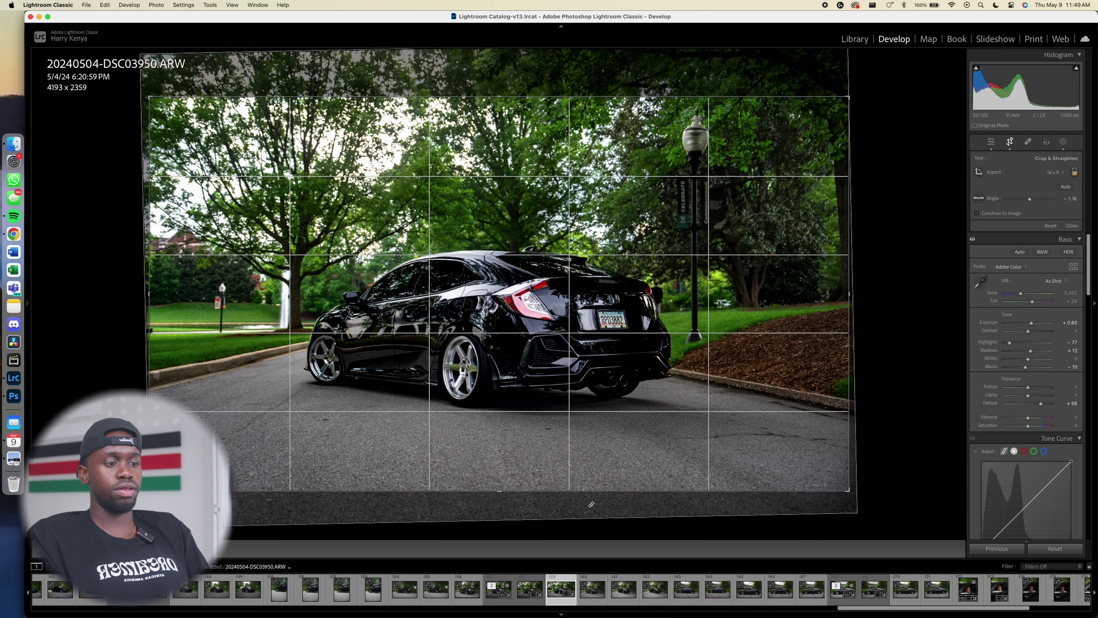
key(Return)
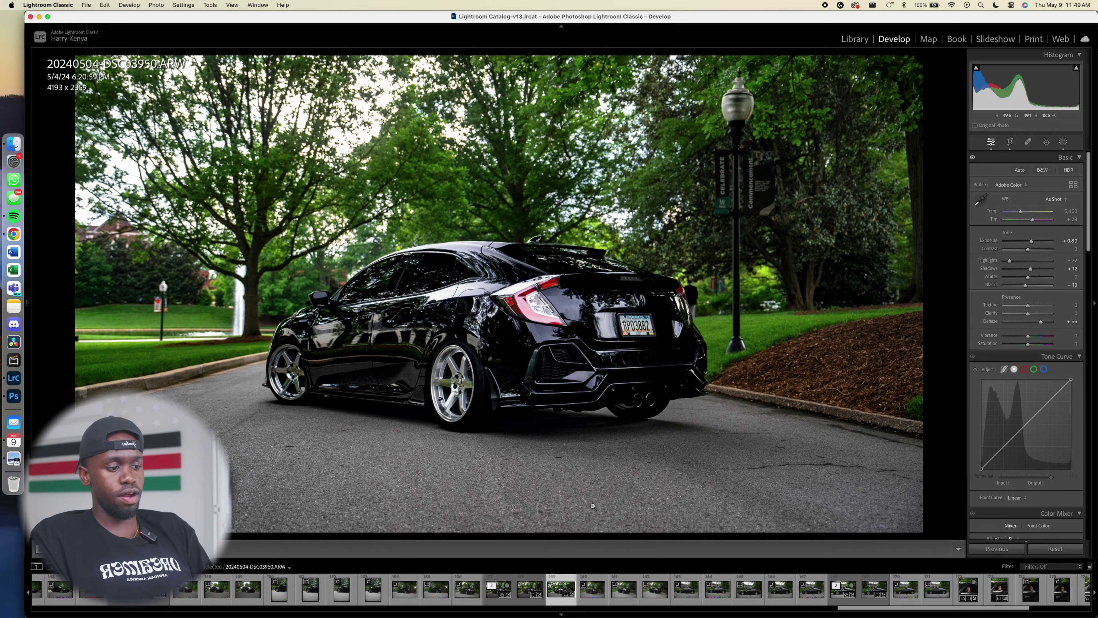
Compare against the original, then send the photo to Edit in Adobe Photoshop 2024
key(backslash)
key(backslash)
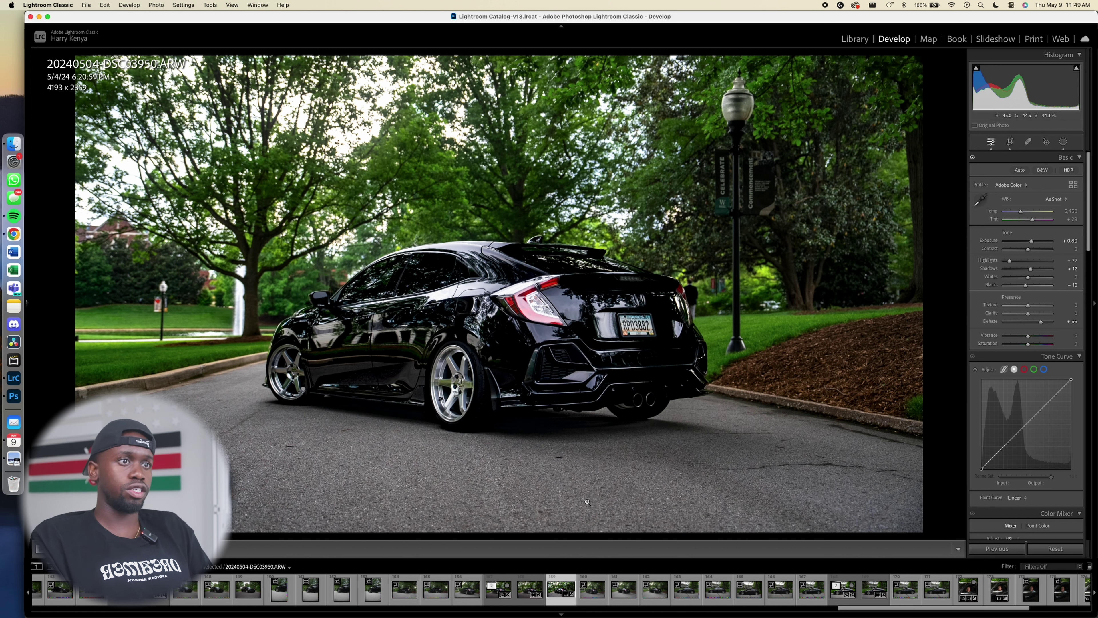
right_click(463, 246)
mouse_move(519, 325)
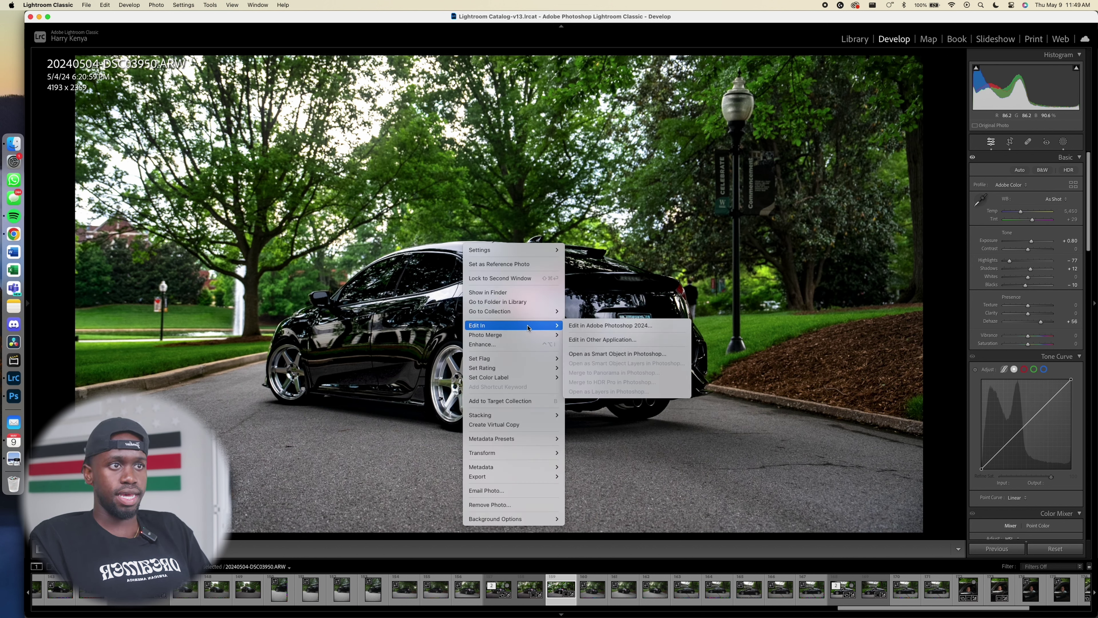
click(617, 328)
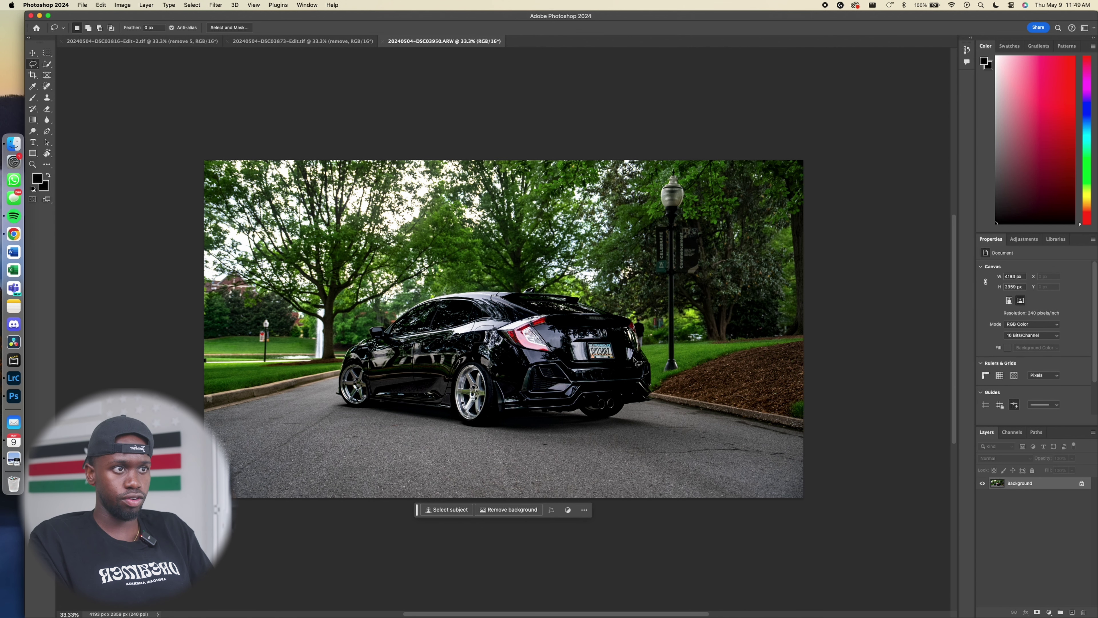
Lasso the right-side lamp post and run Generative Fill with the prompt 'remove'
mouse_move(671, 379)
mouse_down()
mouse_move(679, 279)
mouse_move(705, 273)
mouse_move(706, 255)
mouse_move(677, 172)
mouse_move(658, 176)
mouse_move(649, 220)
mouse_move(669, 373)
mouse_up()
click(615, 388)
text(remove)
key(Return)
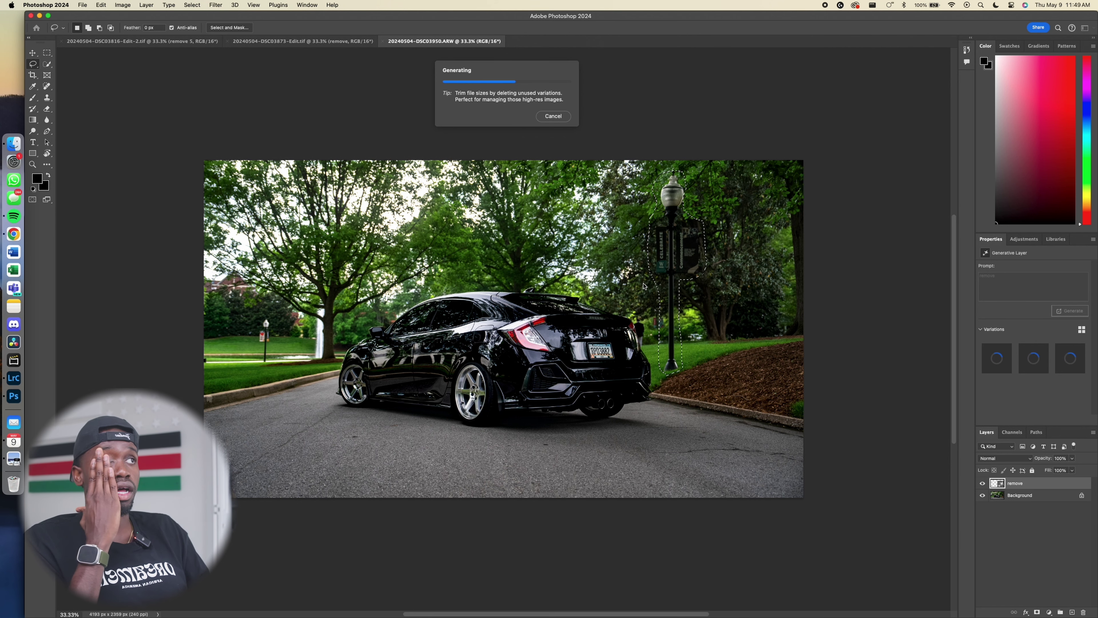
Compare the three generated variations and keep variation 1 of 3
click(687, 391)
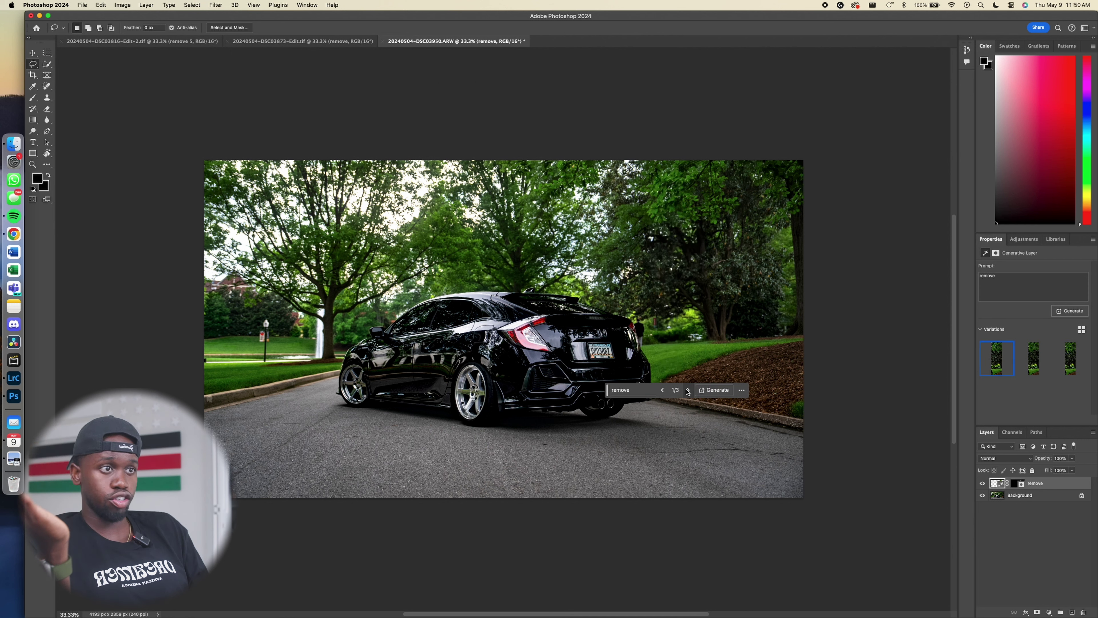
click(687, 391)
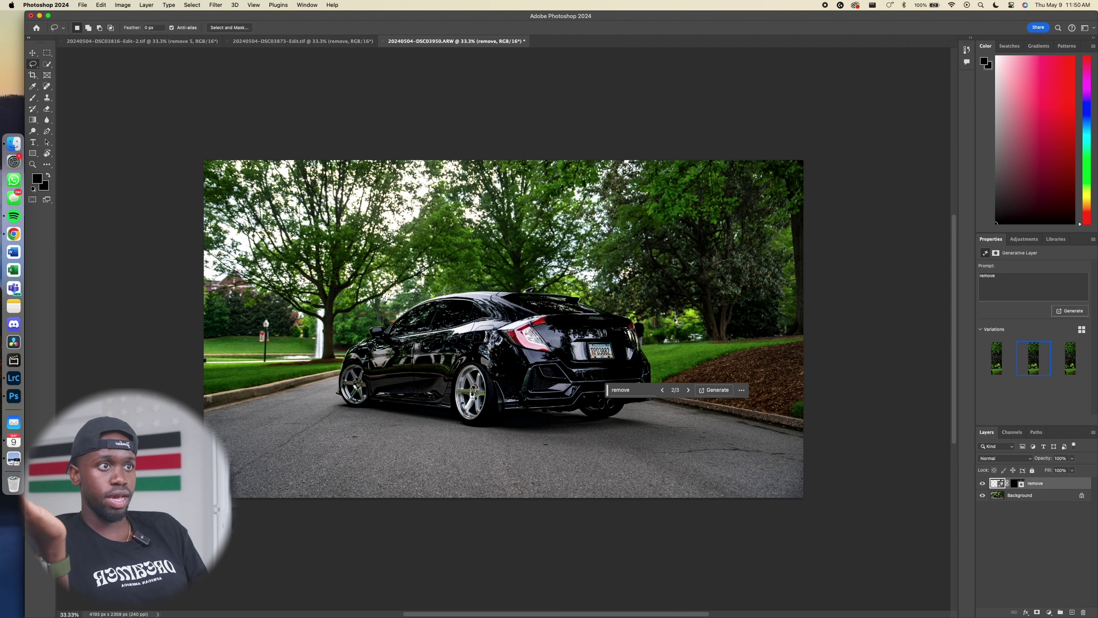
click(688, 390)
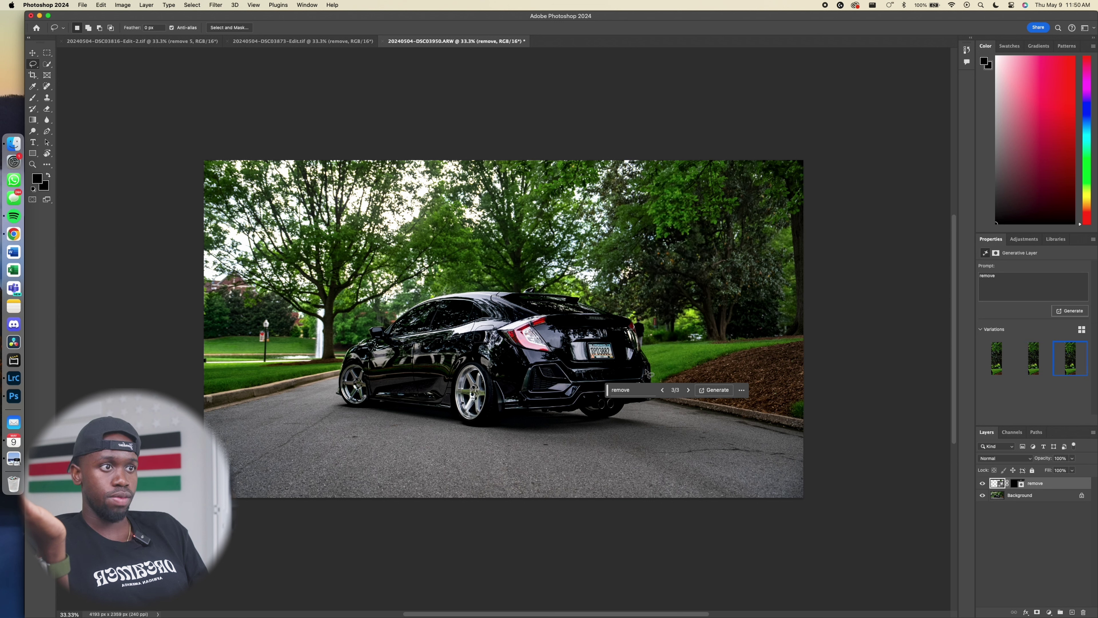
click(688, 391)
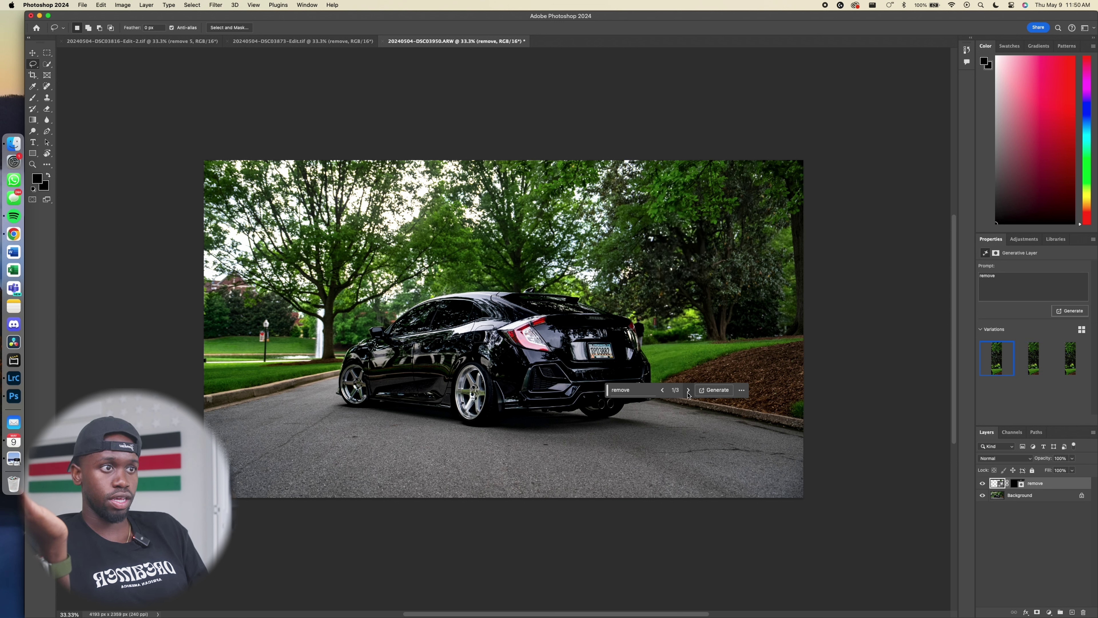
click(688, 390)
click(688, 390)
click(689, 390)
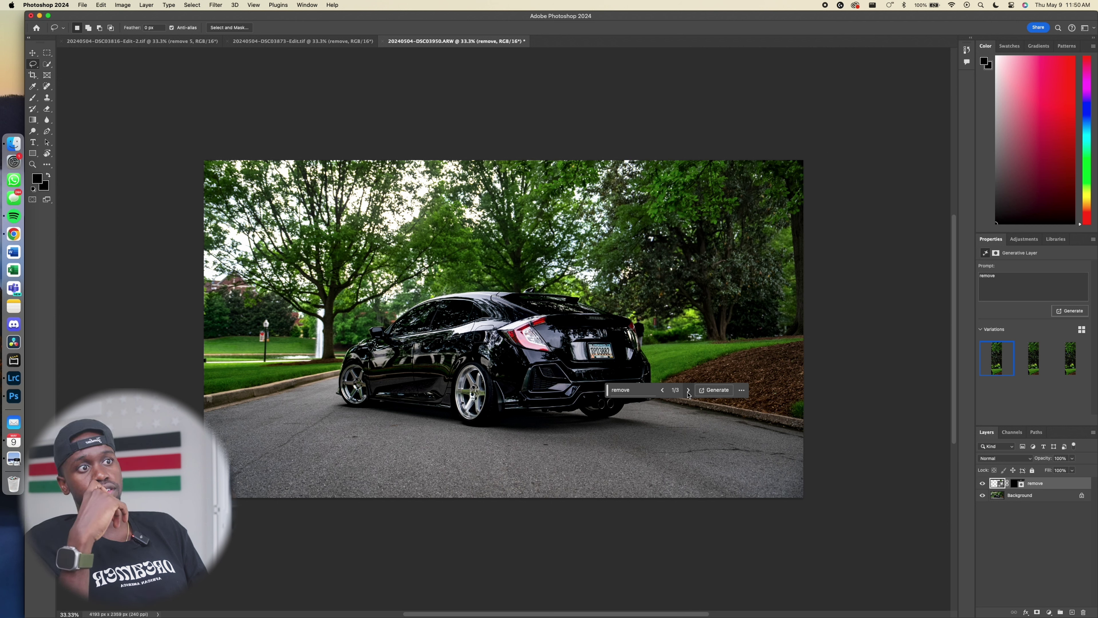
click(688, 390)
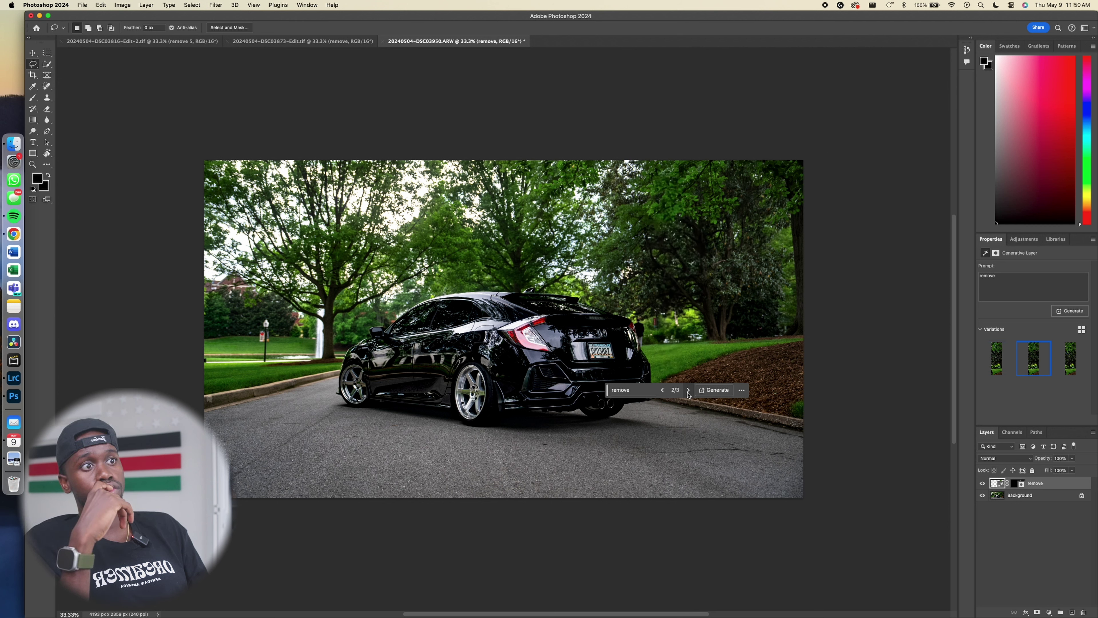
click(689, 390)
click(689, 391)
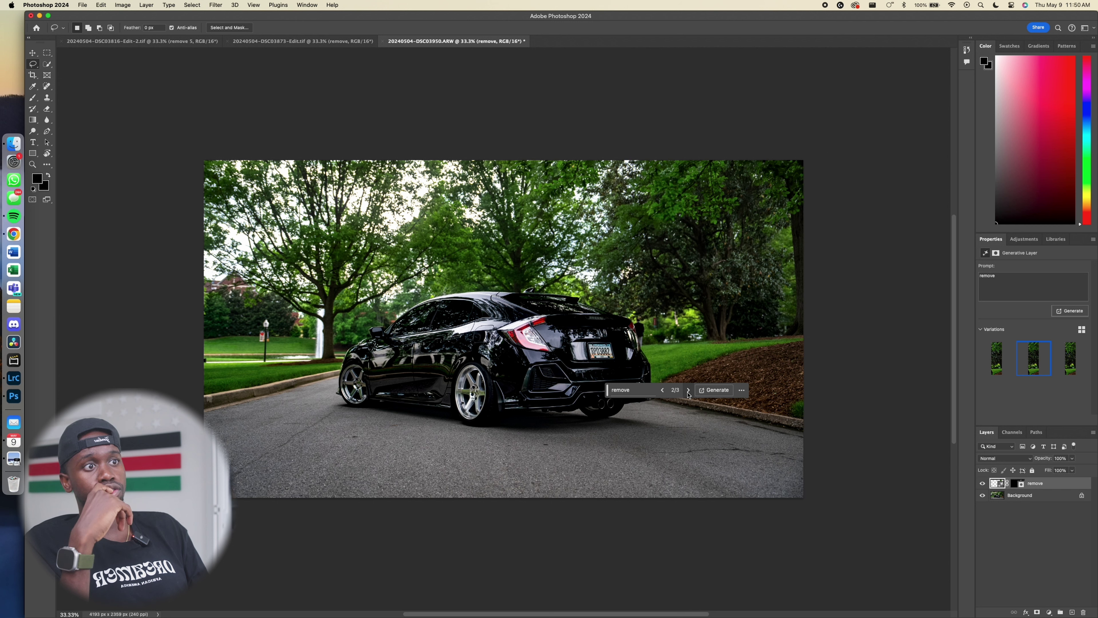
click(689, 391)
click(688, 391)
click(689, 391)
click(688, 391)
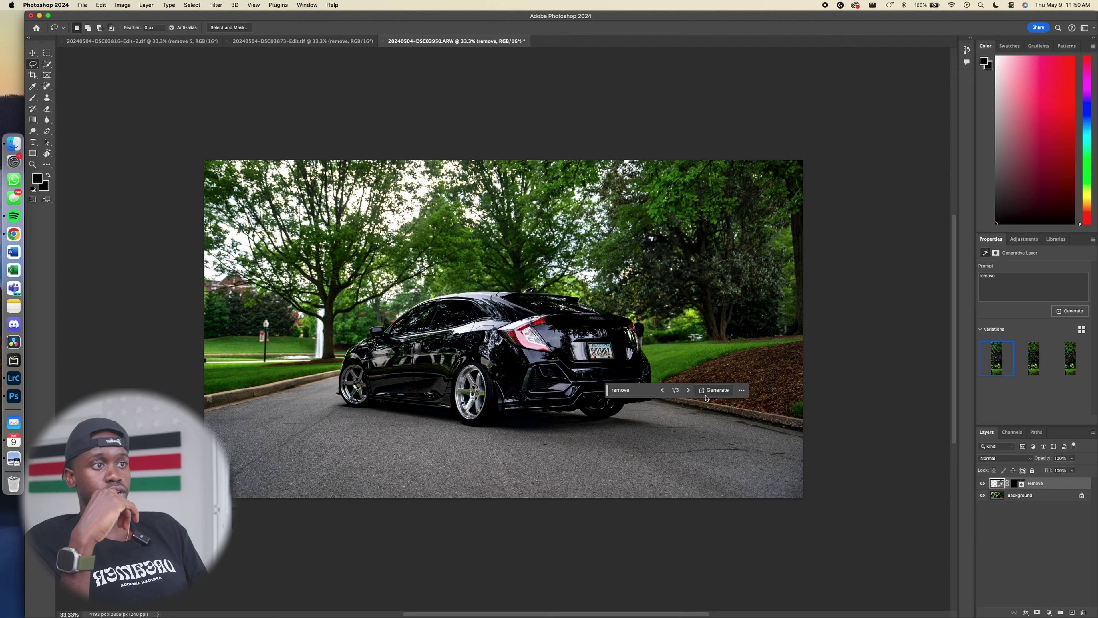
Lasso the left-side lamp post, generate a removal fill, and keep variation 3 of 3
mouse_move(265, 367)
mouse_down()
mouse_move(257, 328)
mouse_move(273, 325)
mouse_move(283, 359)
mouse_move(264, 367)
mouse_up()
click(302, 378)
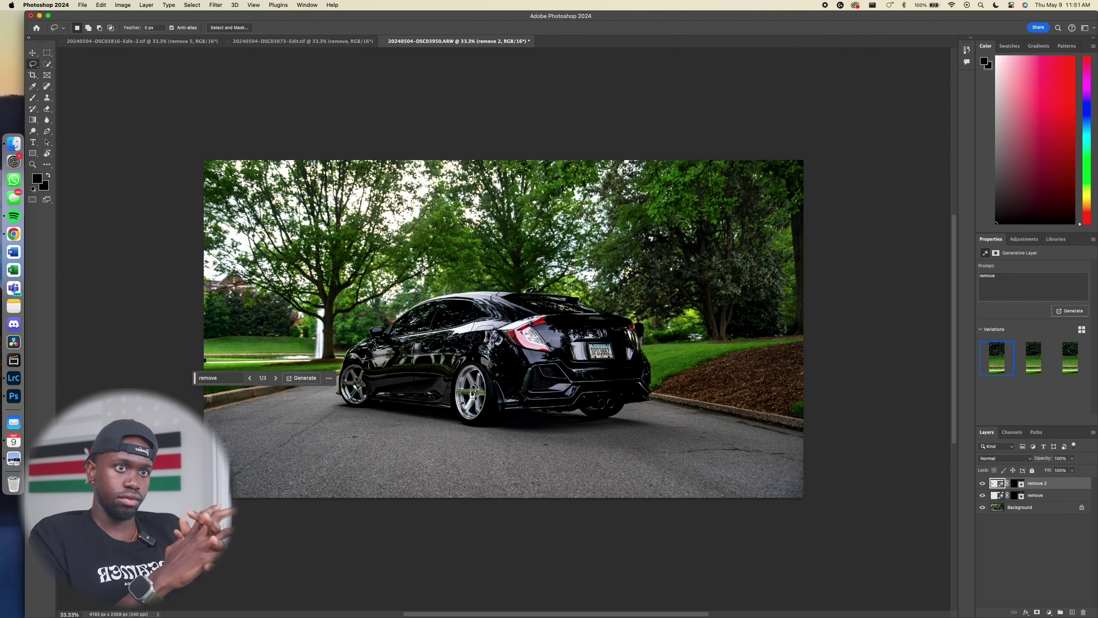
click(276, 378)
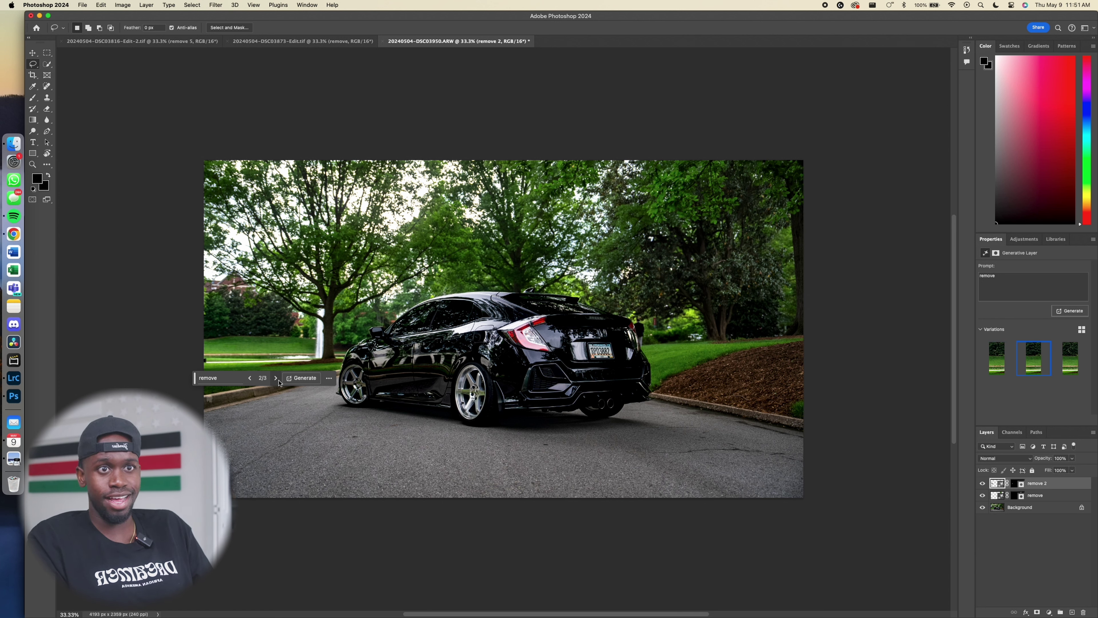
click(277, 379)
click(276, 378)
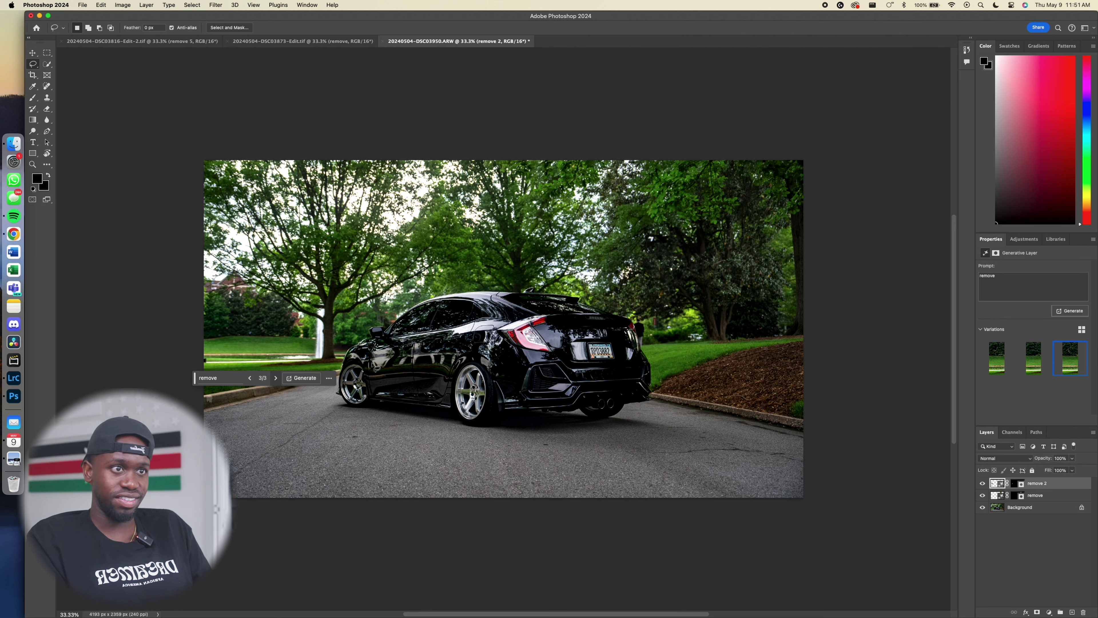
click(644, 356)
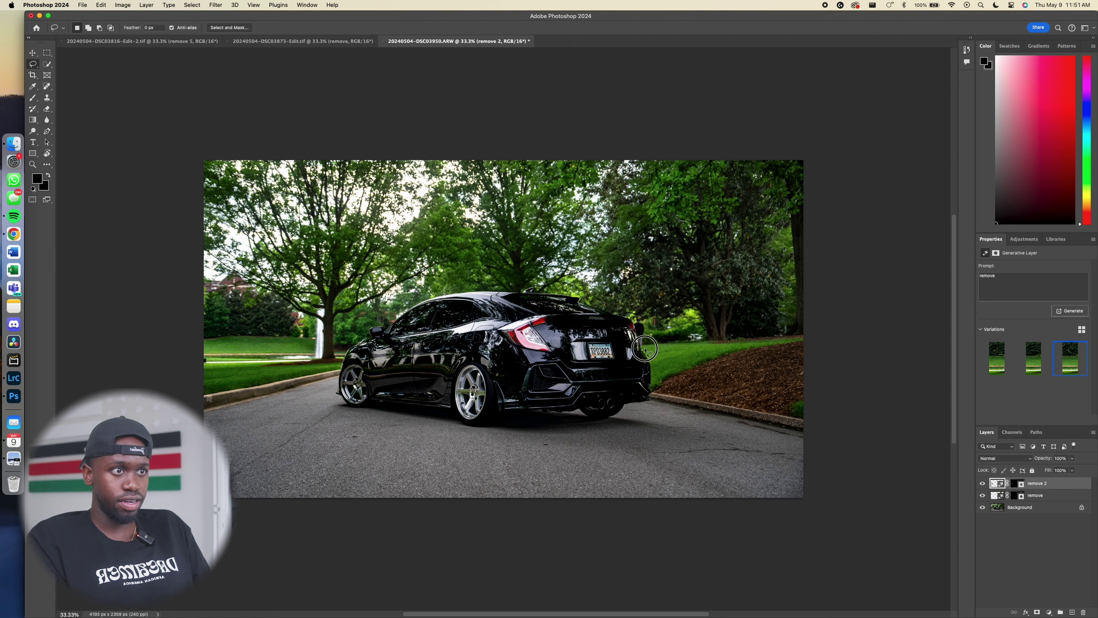
Remove the person behind the car with Generative Fill 'remove', comparing its variations
drag(644, 316, 642, 351)
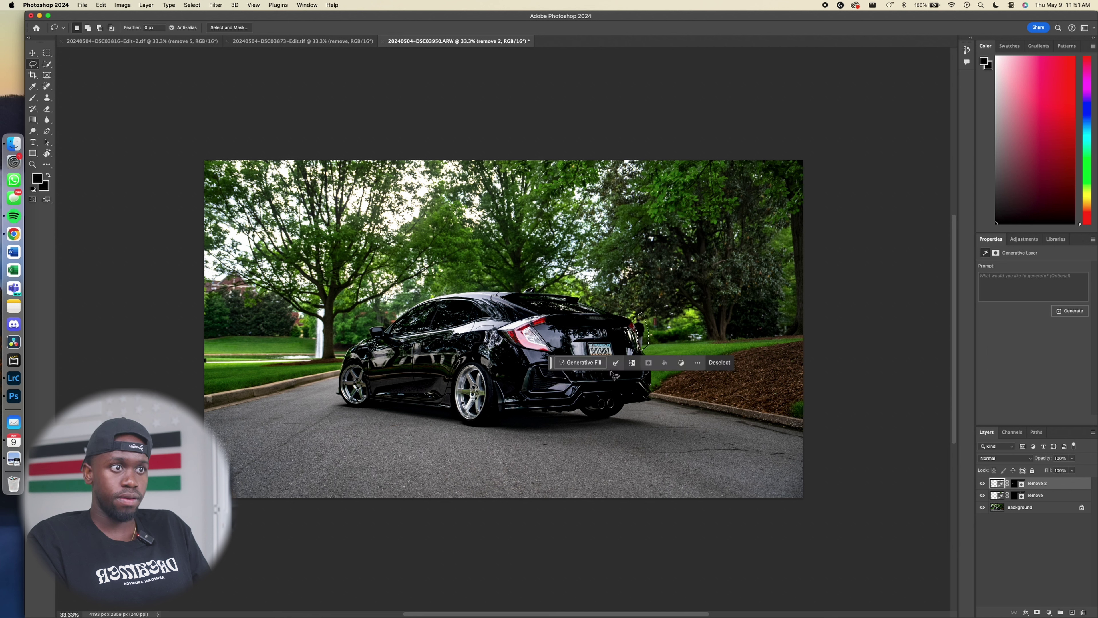
text(remove)
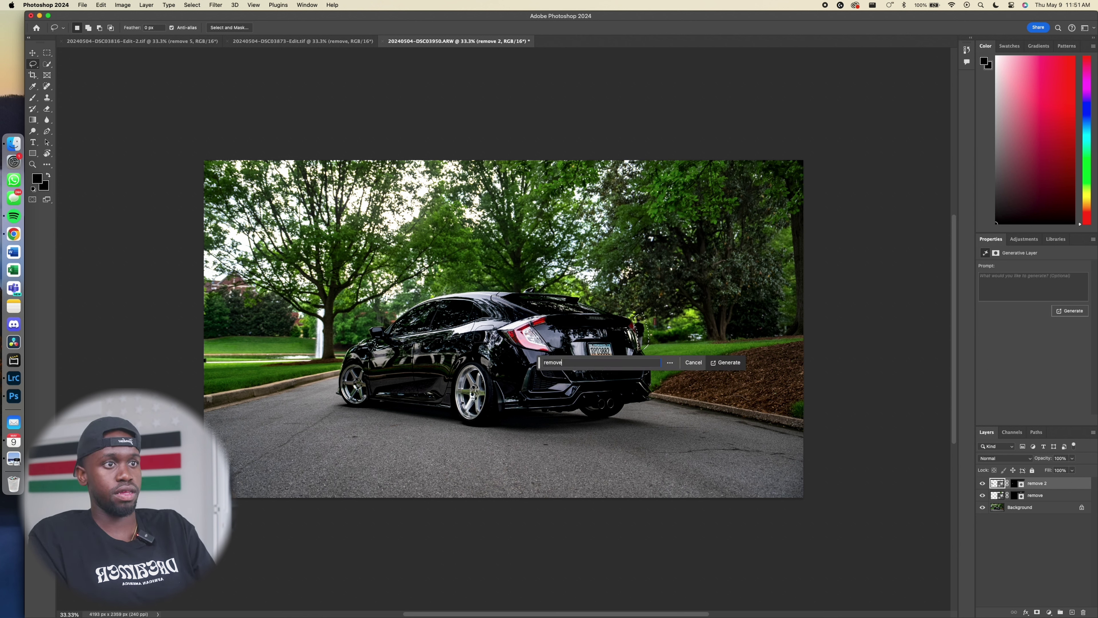
key(Return)
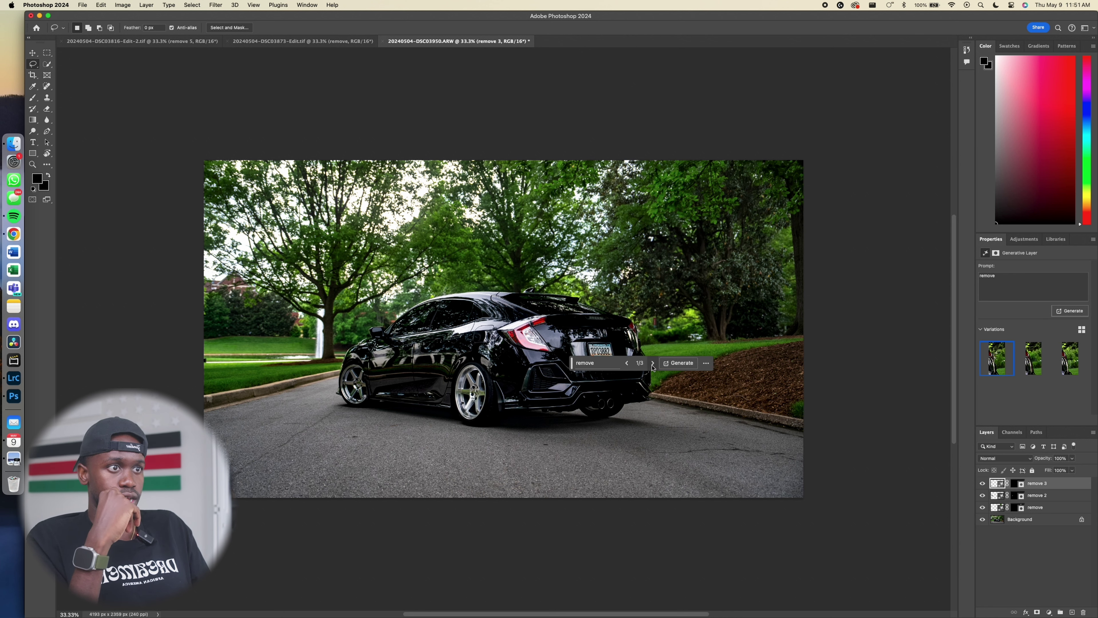
click(653, 366)
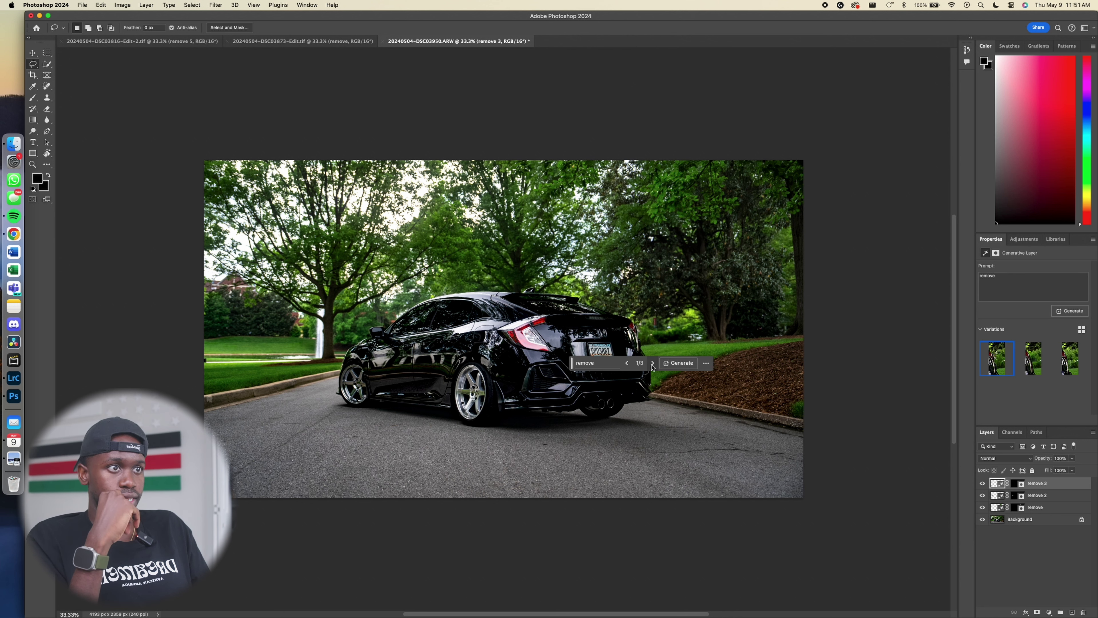
click(653, 366)
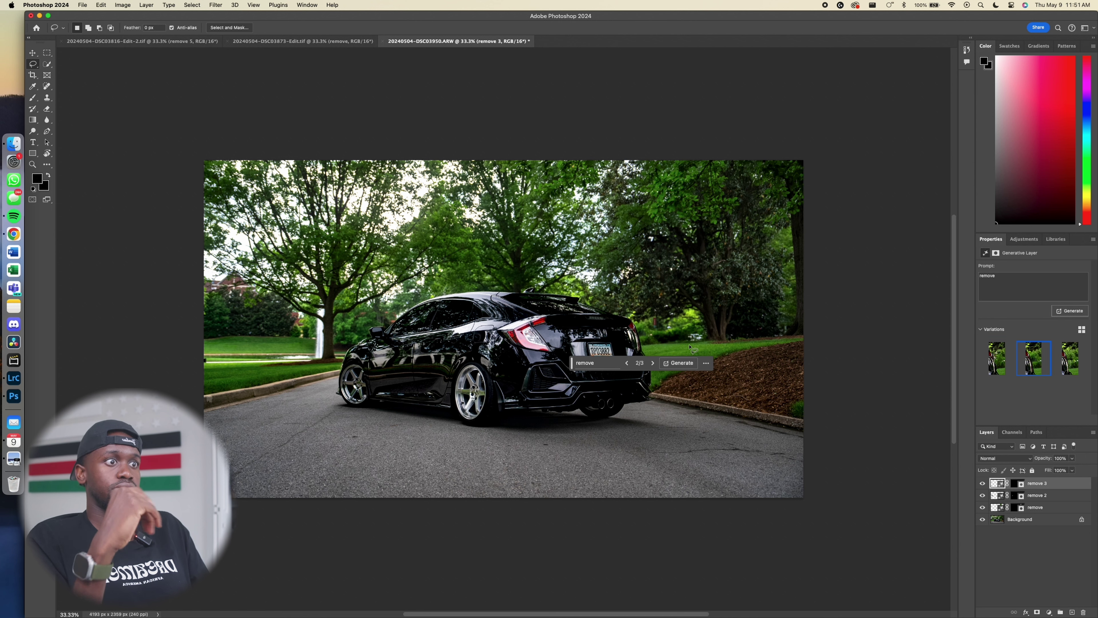
Select the small leftover object by the car's rear and generate a removal fill
click(655, 314)
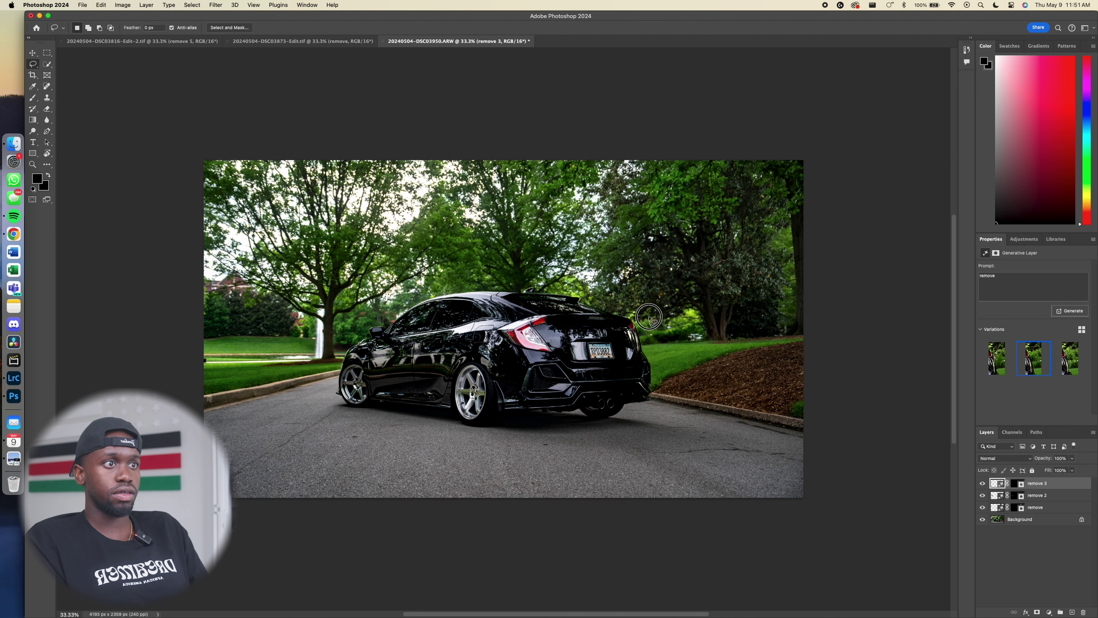
mouse_move(654, 313)
mouse_down()
mouse_move(660, 330)
mouse_move(654, 314)
mouse_up()
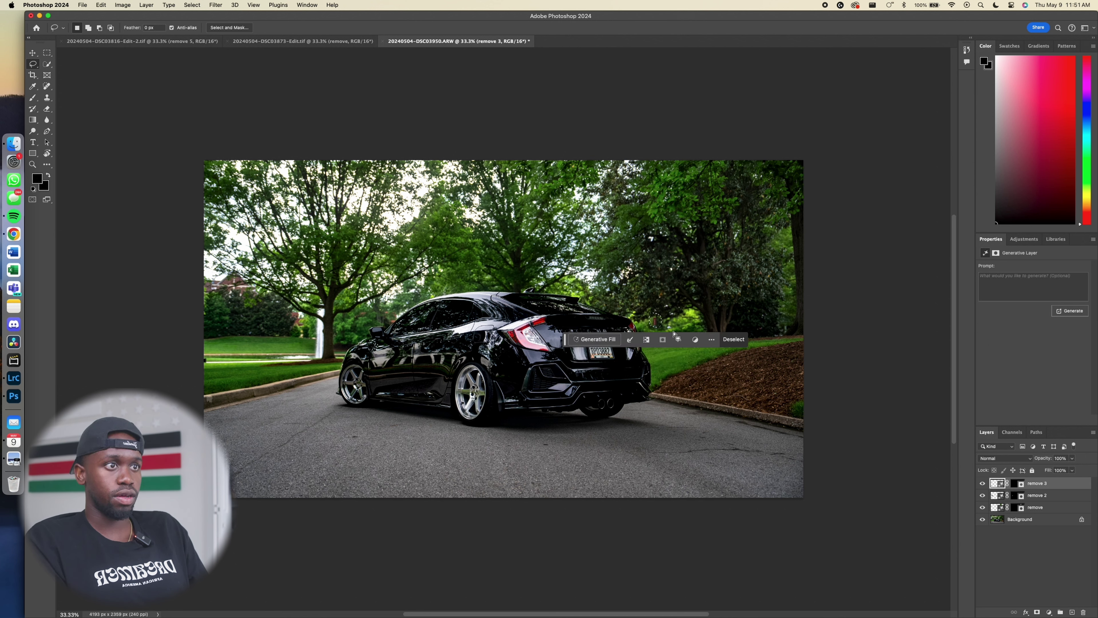
click(604, 343)
text(rmove)
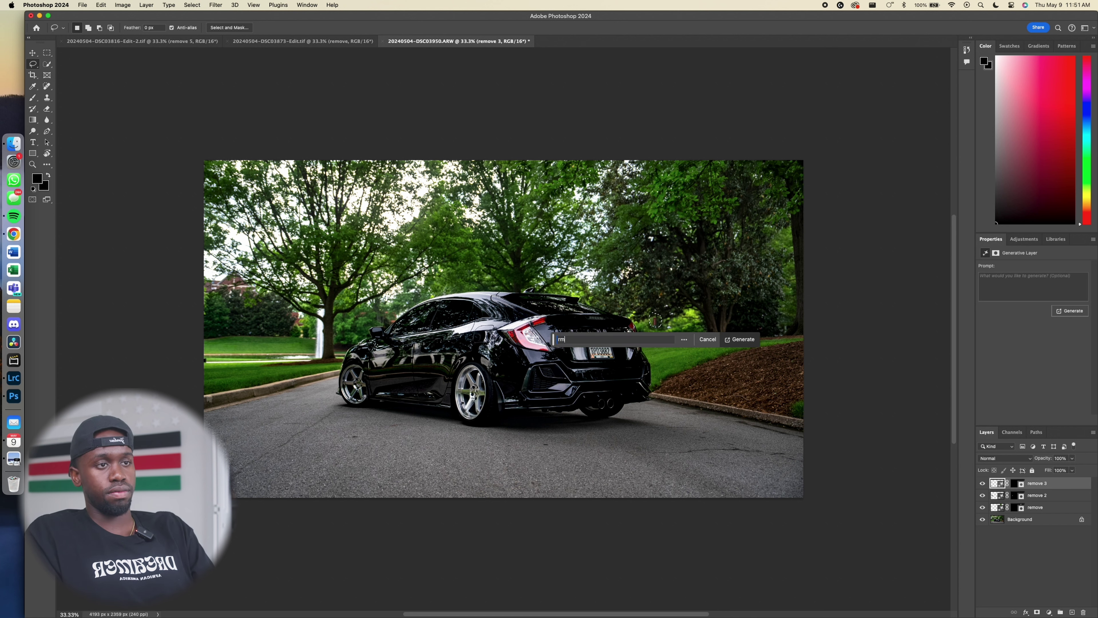
key(Return)
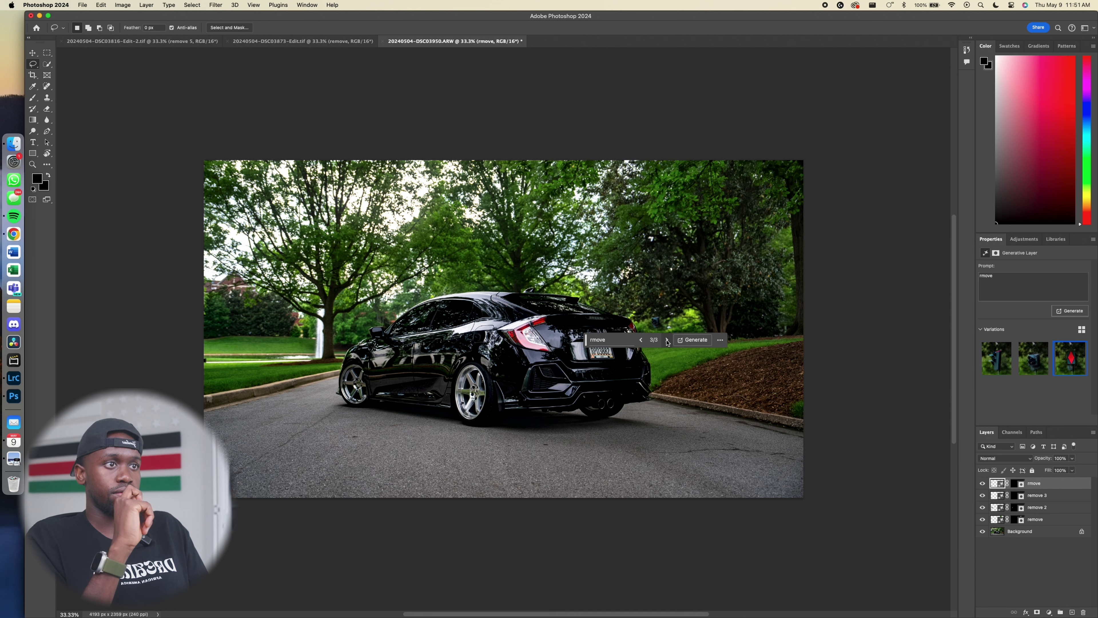
click(667, 340)
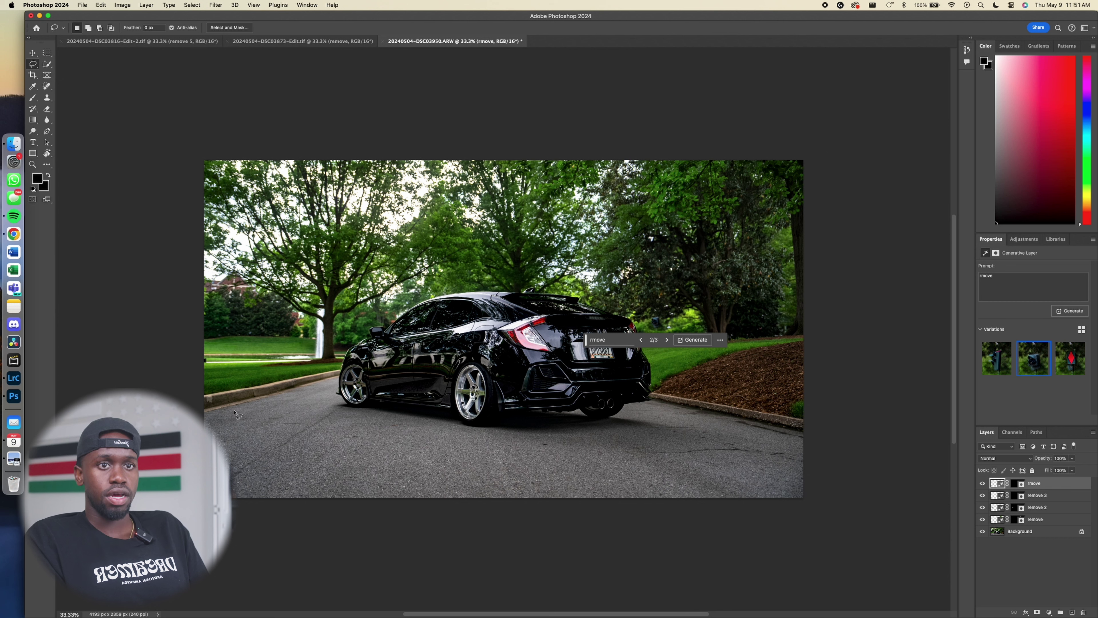
Remove a spot at the lawn's left edge with 'remove', then lasso the mulch bed
click(210, 362)
drag(210, 363, 202, 363)
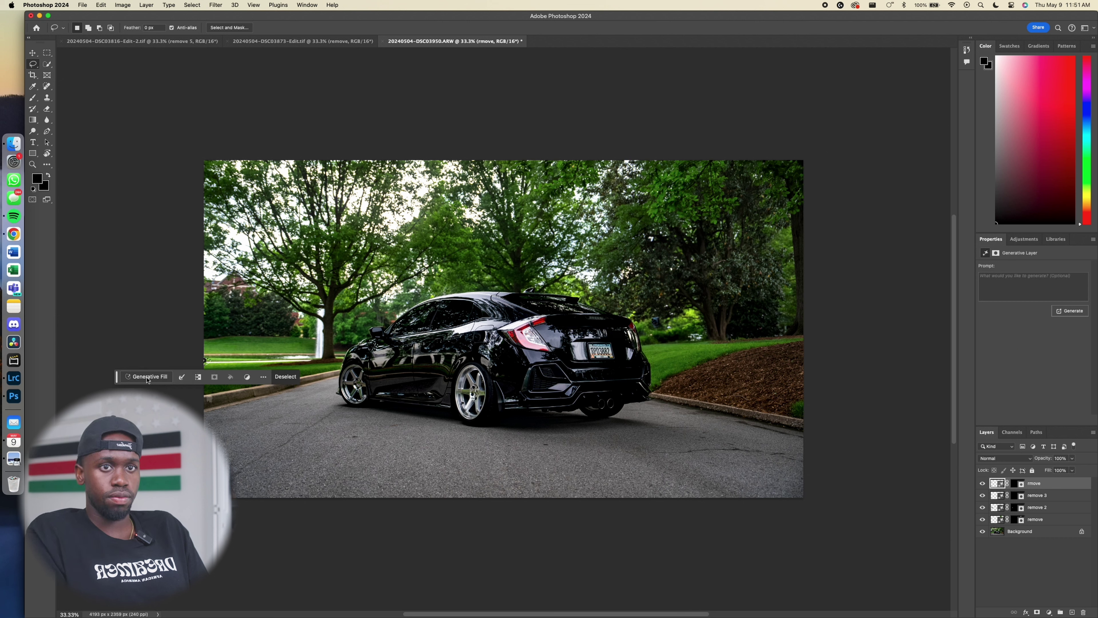
click(146, 377)
text(remove)
key(Return)
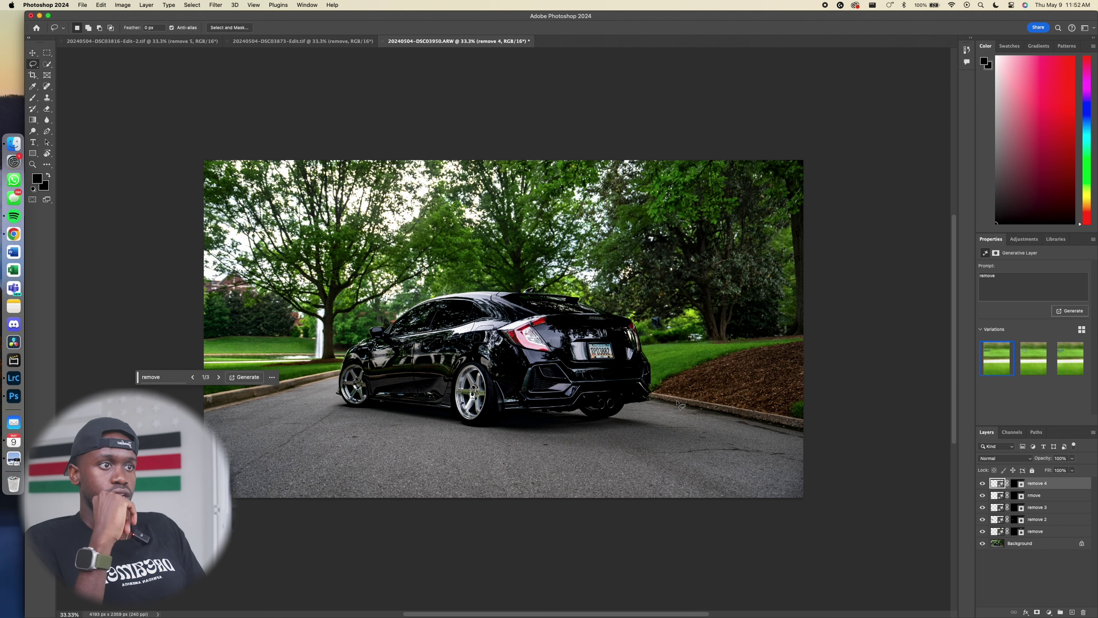
mouse_move(651, 396)
mouse_down()
mouse_move(669, 367)
mouse_move(708, 349)
mouse_move(790, 337)
mouse_move(817, 346)
mouse_move(850, 422)
mouse_move(836, 430)
mouse_move(649, 400)
mouse_up()
Generate a 'replace with grass' fill on the mulch and compare it against the original
click(665, 439)
text(repalce )
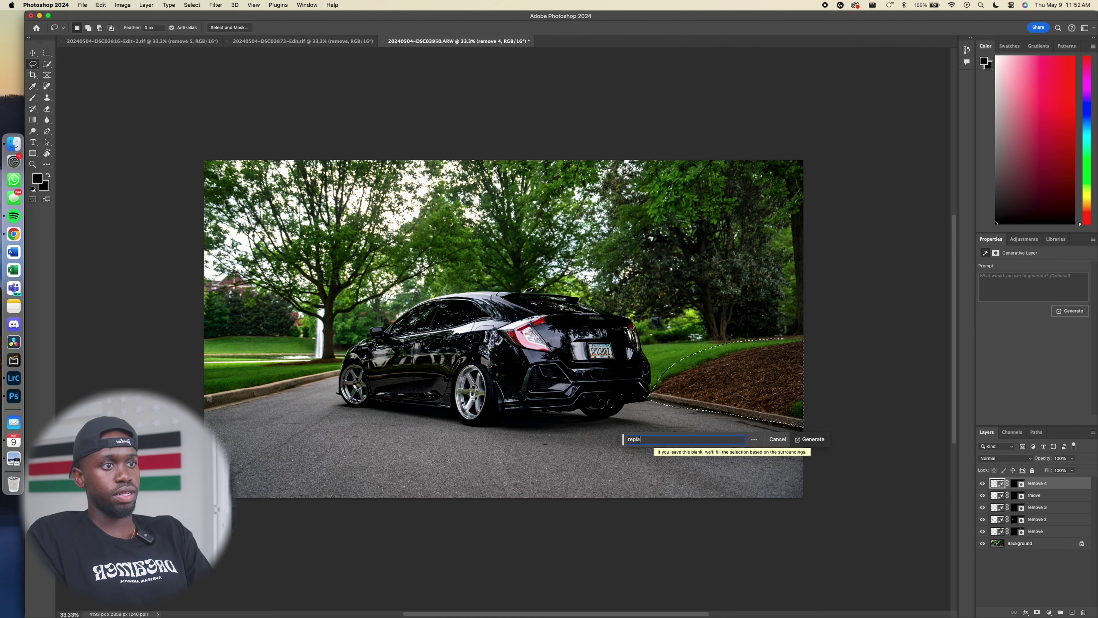
text(with grass)
key(Return)
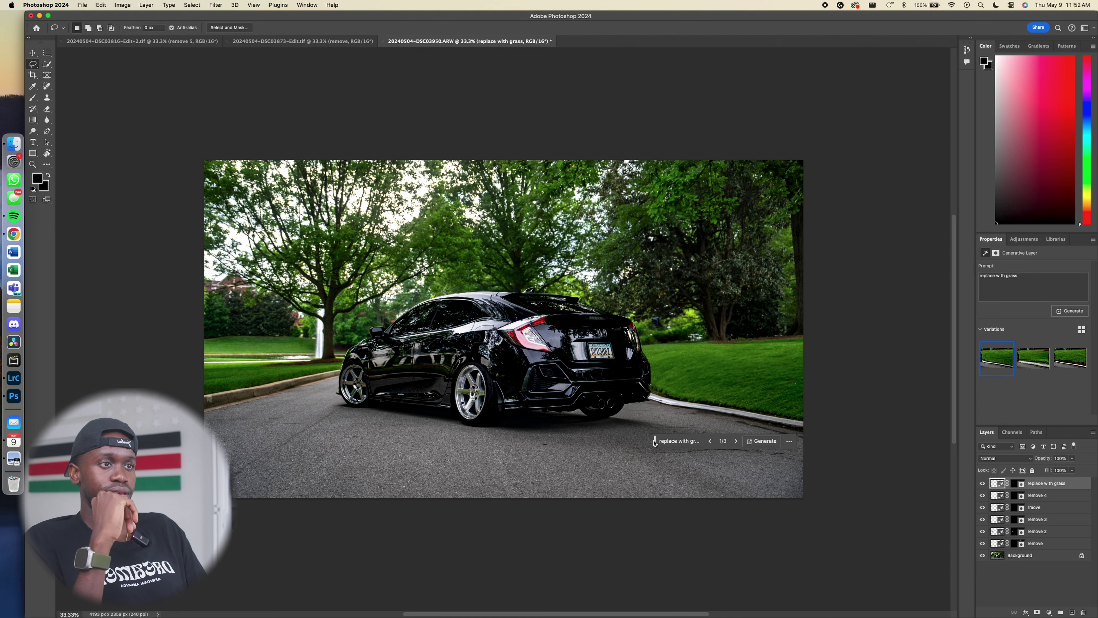
click(735, 441)
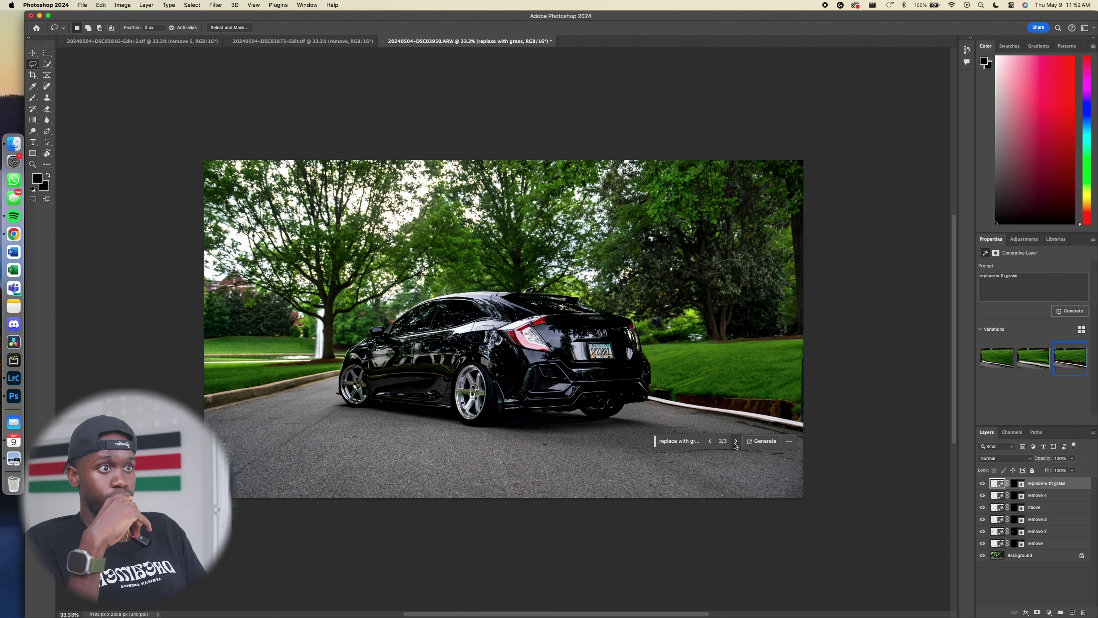
click(735, 443)
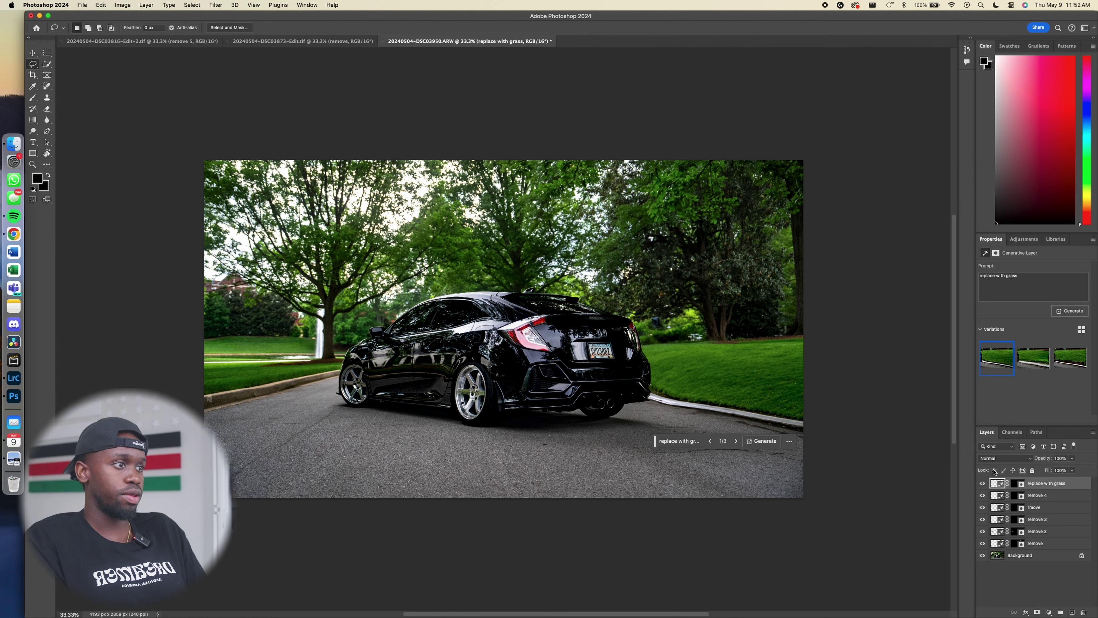
click(982, 483)
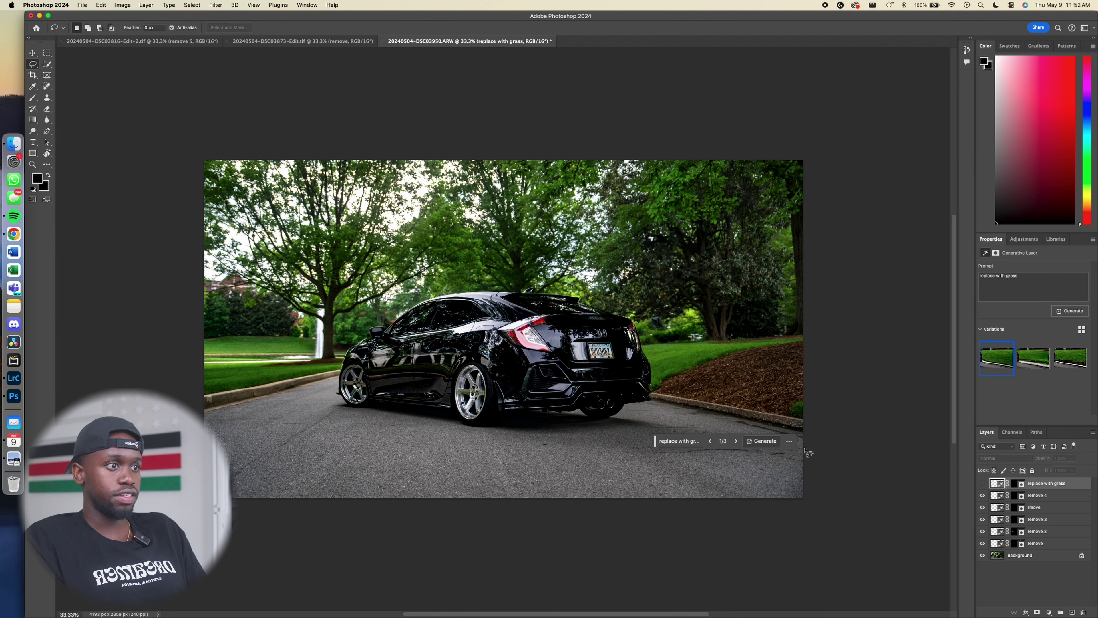
click(982, 483)
Delete the 'replace with grass' layer and confirm, restoring the mulch bed
right_click(1050, 485)
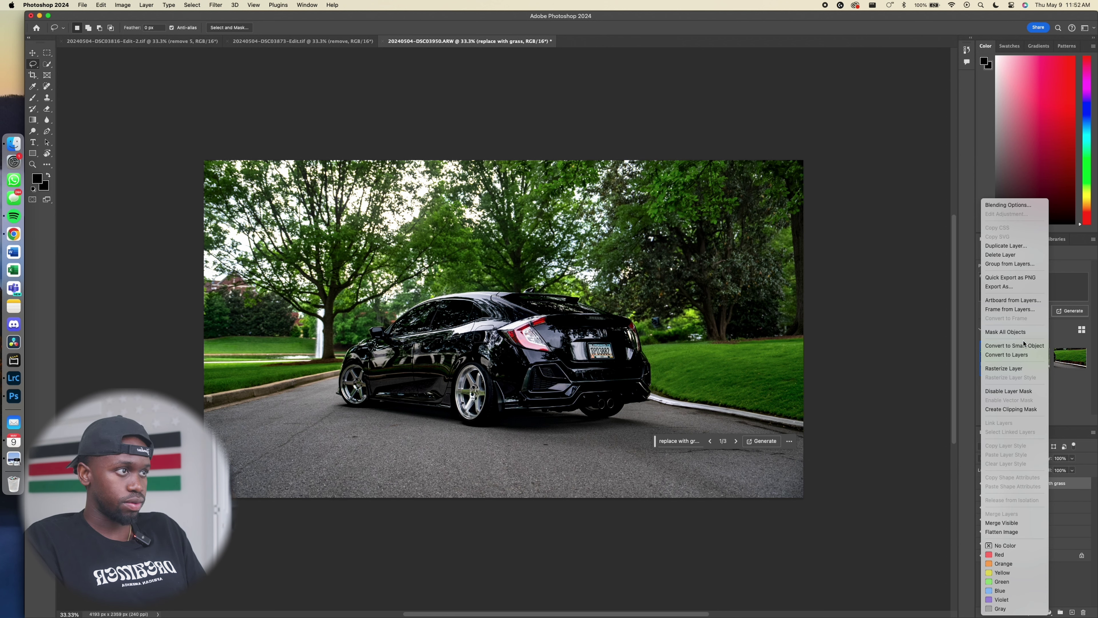
click(862, 443)
click(789, 441)
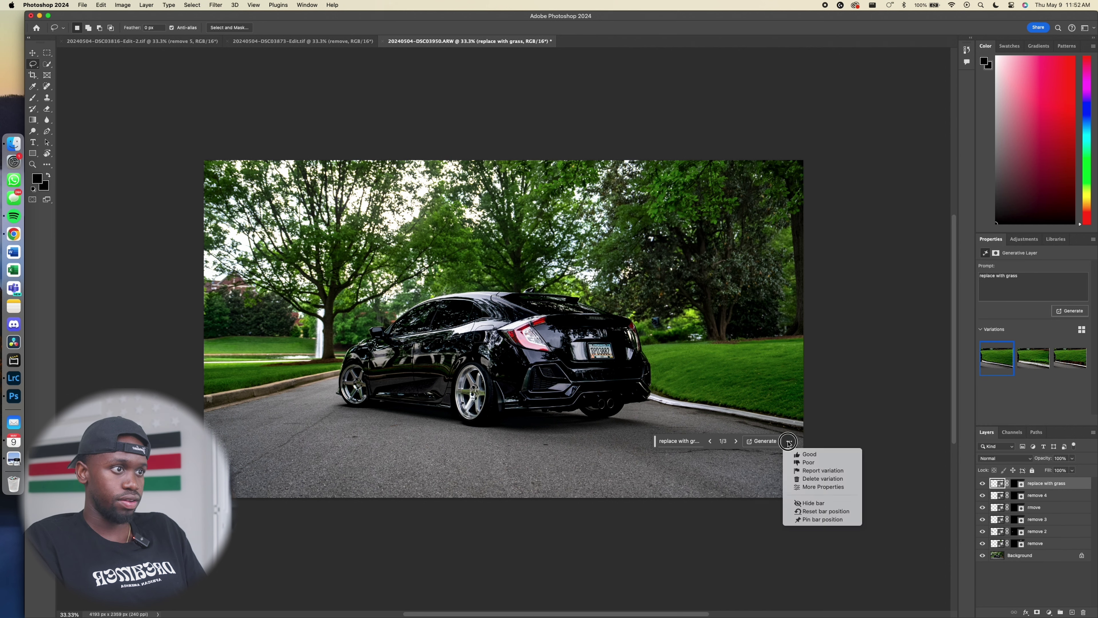
click(790, 442)
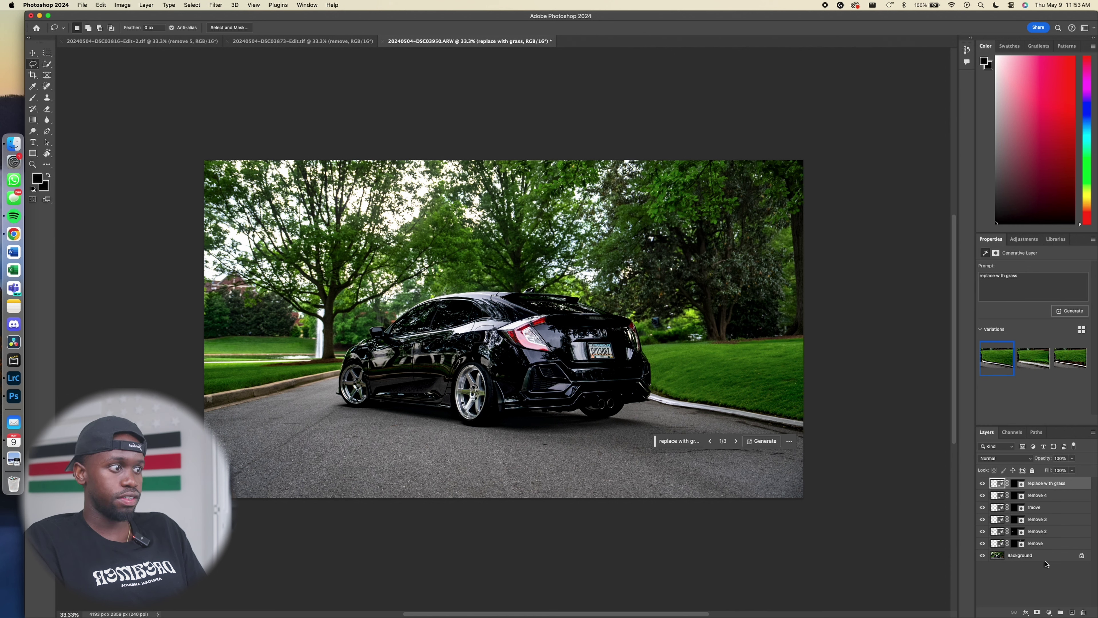
right_click(1030, 487)
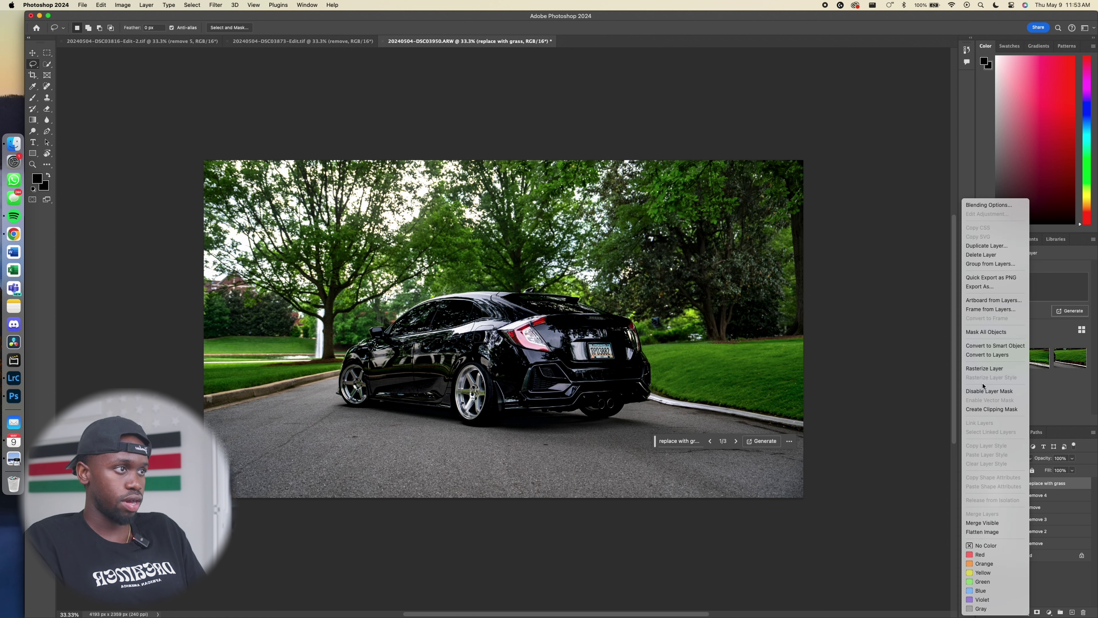
click(1006, 255)
key(Return)
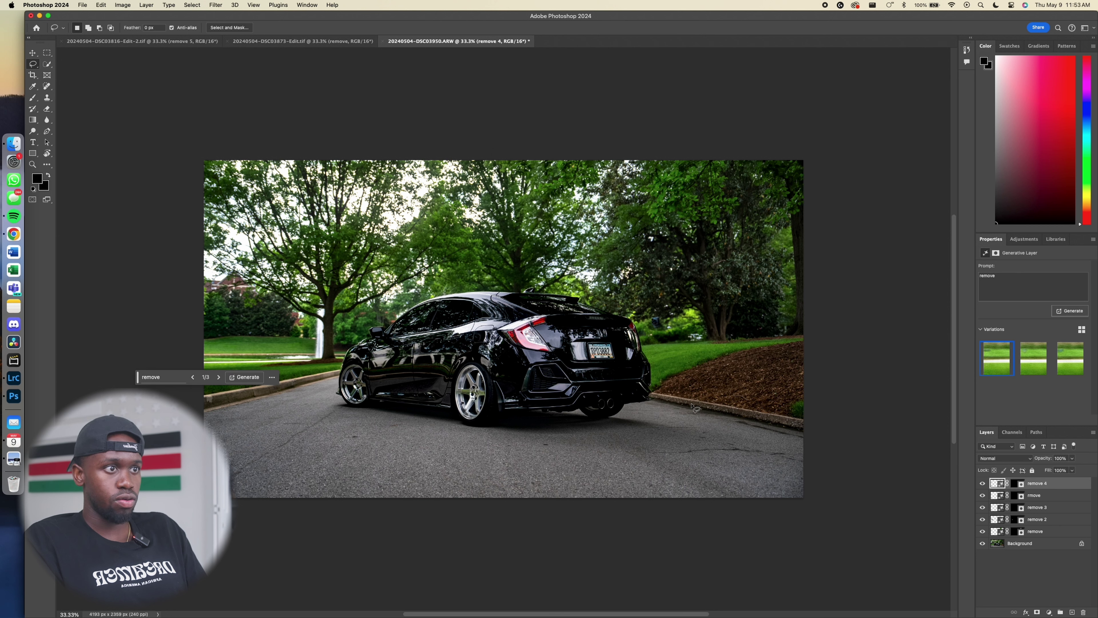
Lasso the mulch bed, generate 'replace with grass', then generate three more variations
mouse_move(652, 392)
mouse_down()
mouse_move(813, 422)
mouse_move(829, 336)
mouse_move(719, 351)
mouse_move(654, 394)
mouse_up()
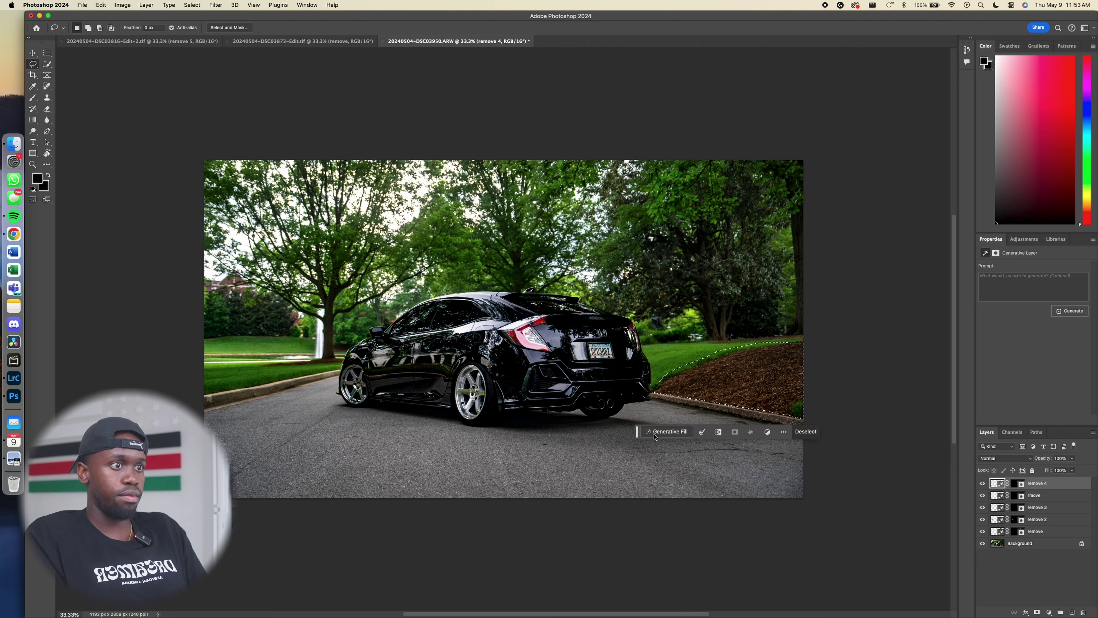
click(662, 431)
text(rep)
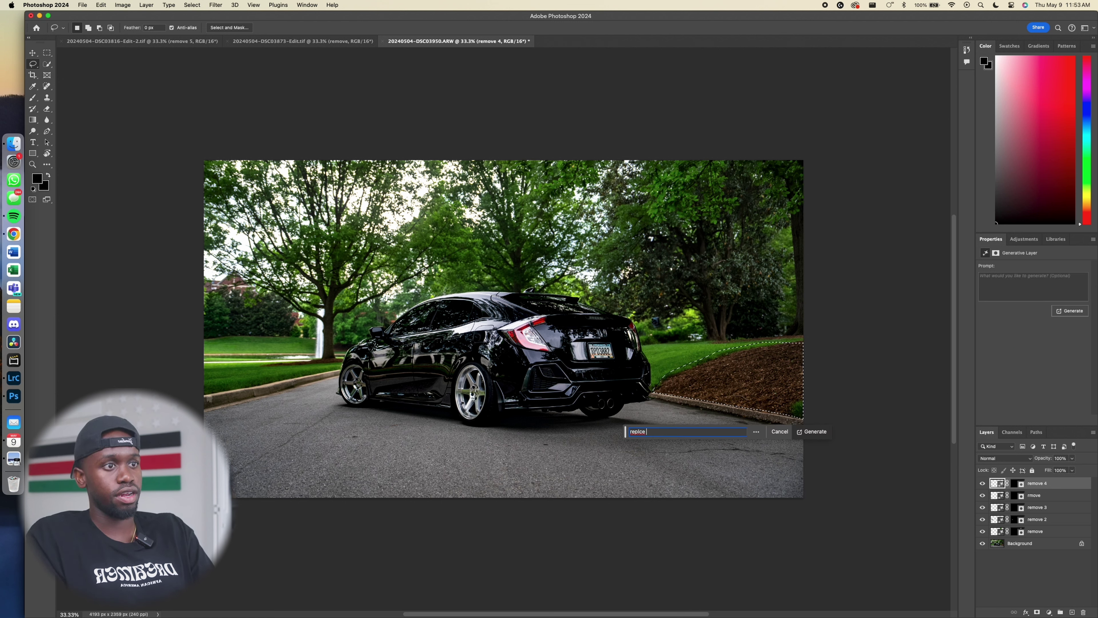
text(lace wit)
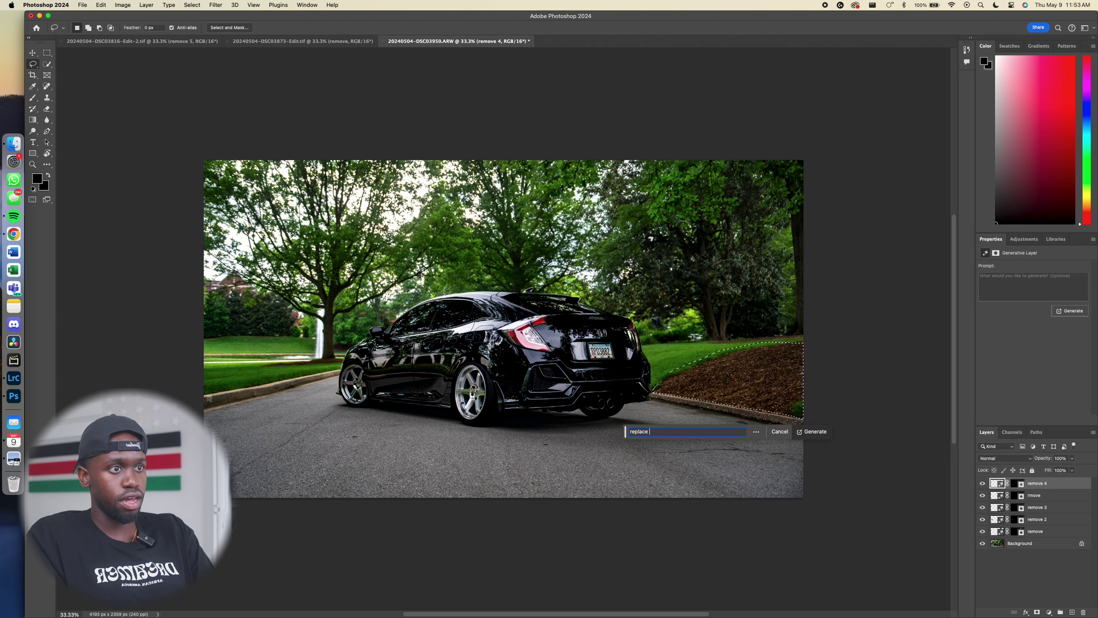
text(h grass)
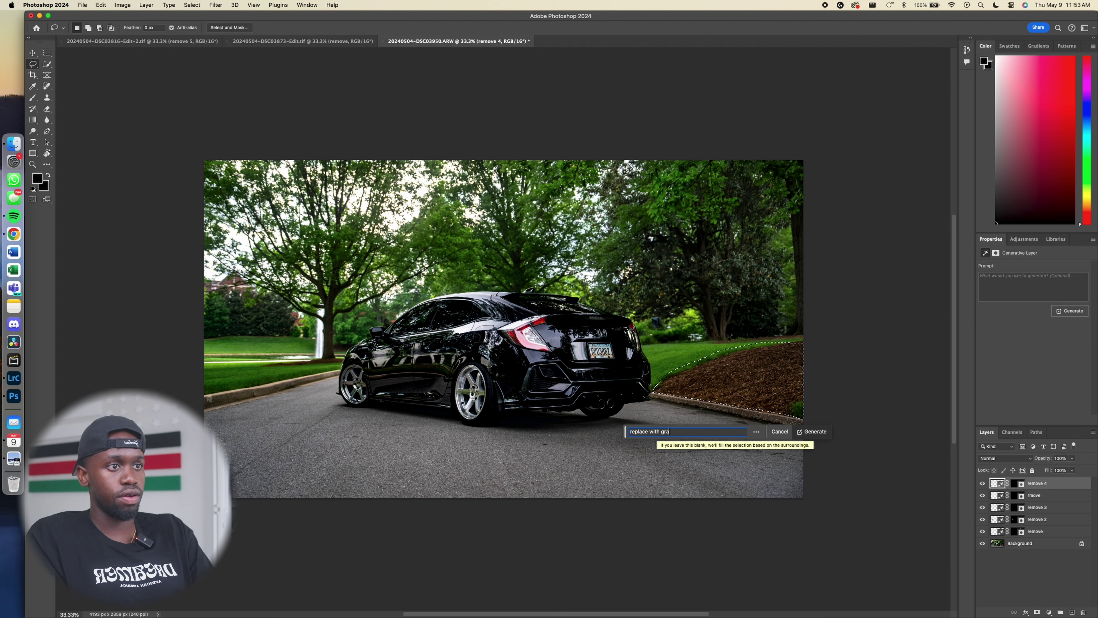
key(Return)
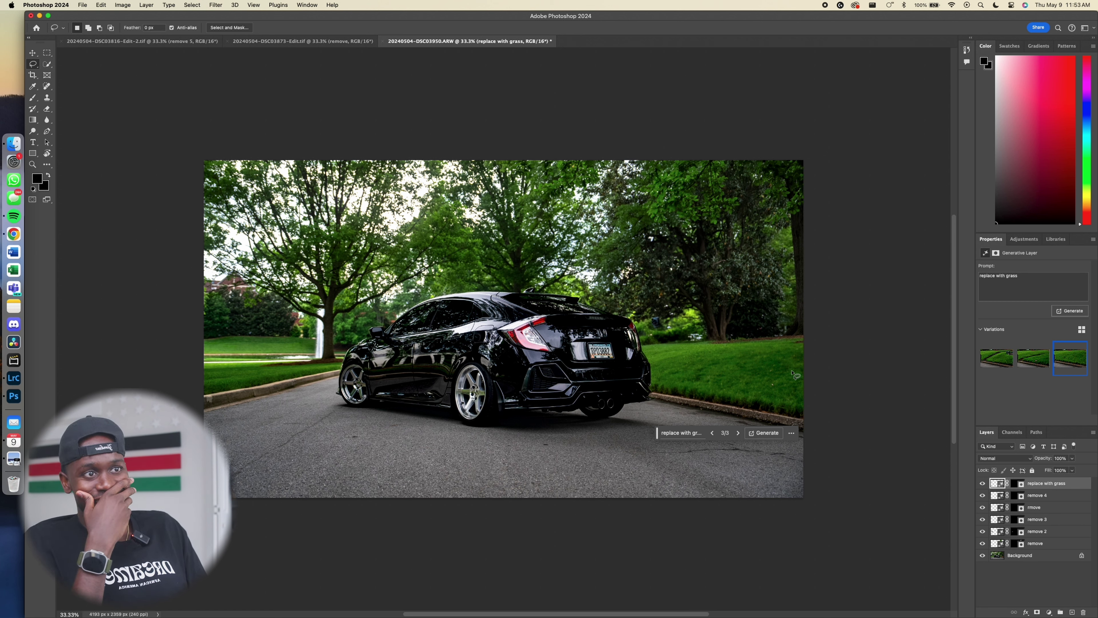
click(765, 433)
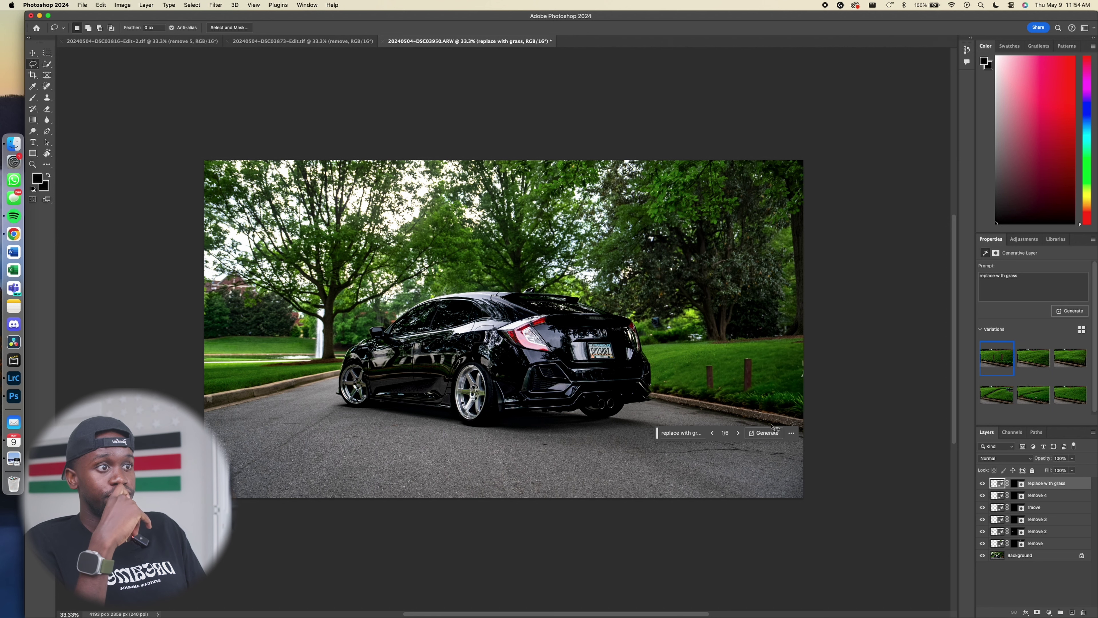
Settle on grass variation 2 of 6 and save as 20240504-DSC03950-Edit.tif
click(739, 433)
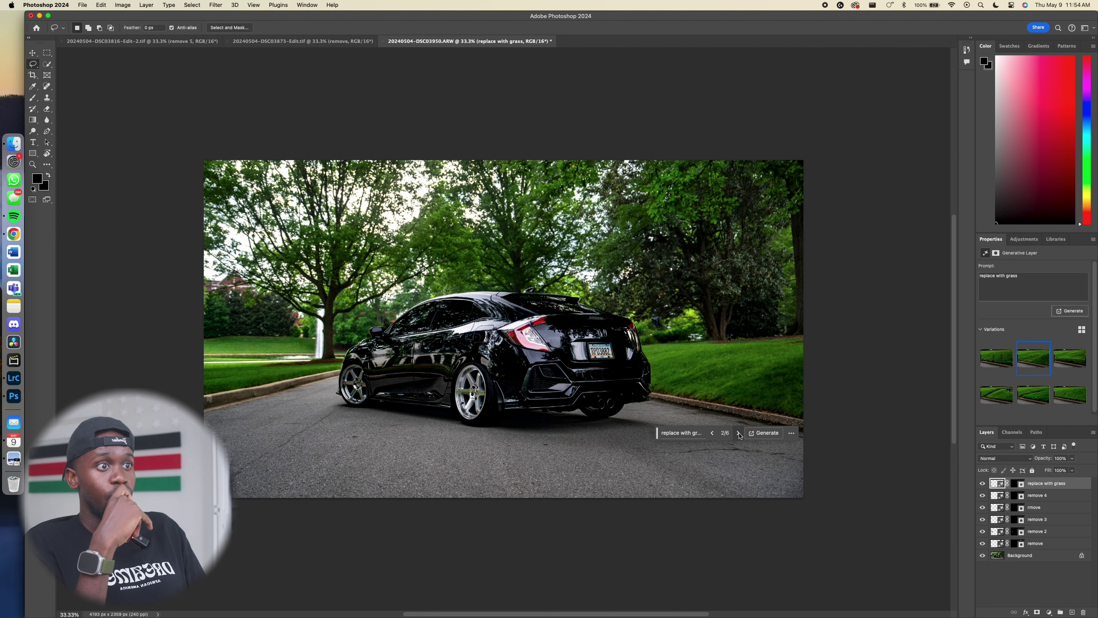
click(738, 433)
click(738, 433)
click(738, 433)
click(738, 433)
click(739, 433)
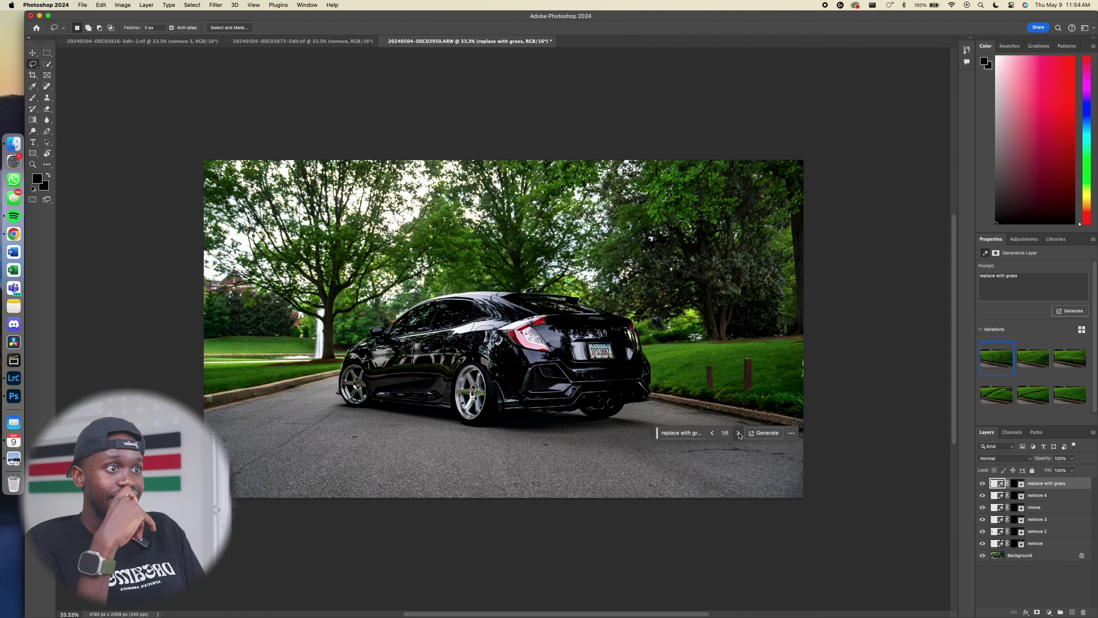
click(739, 432)
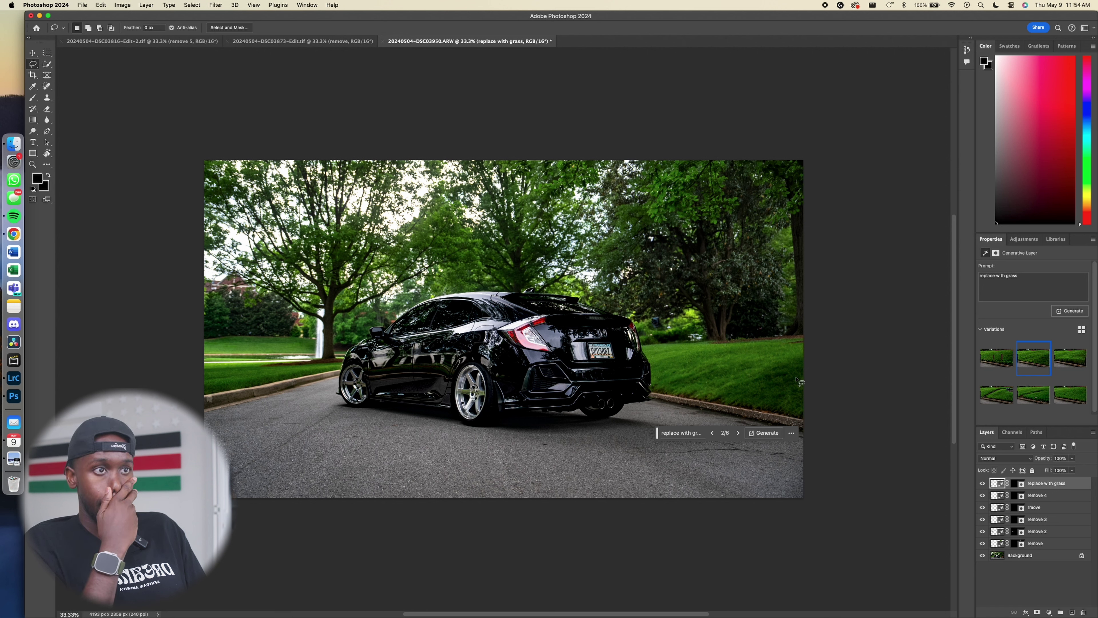
key(super+s)
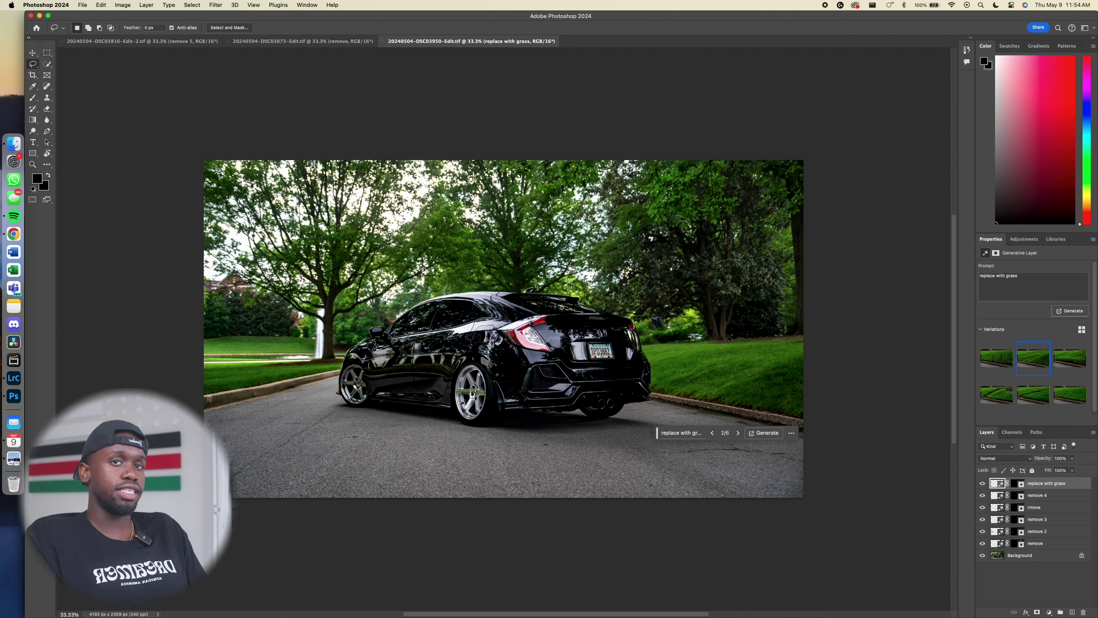
Back in Lightroom, open the crop tool and cycle through the composition overlays
click(13, 378)
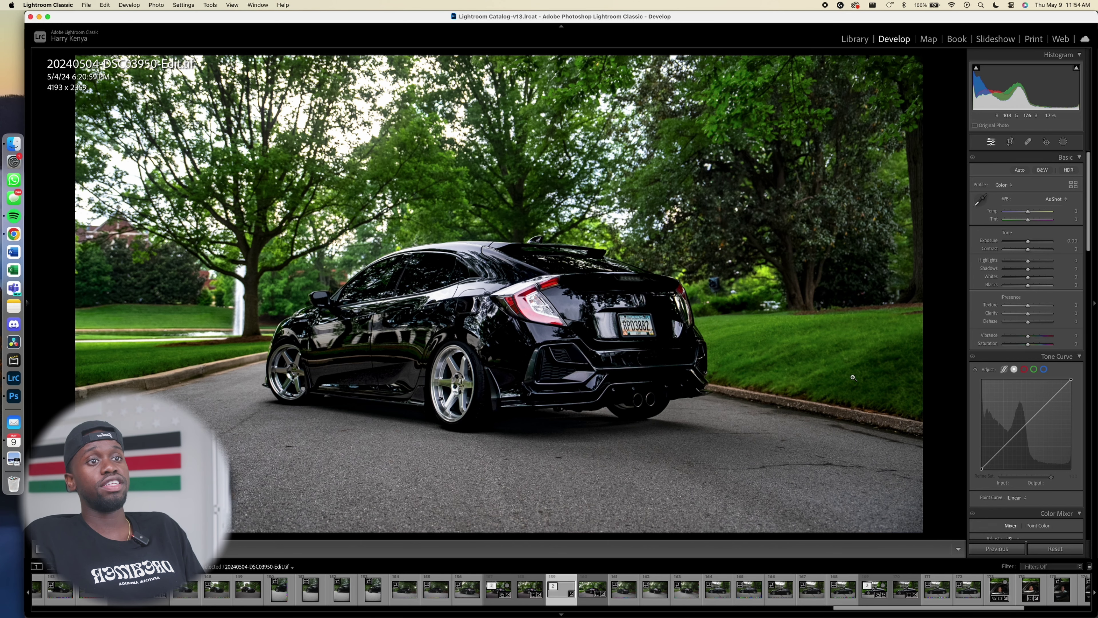
key(r)
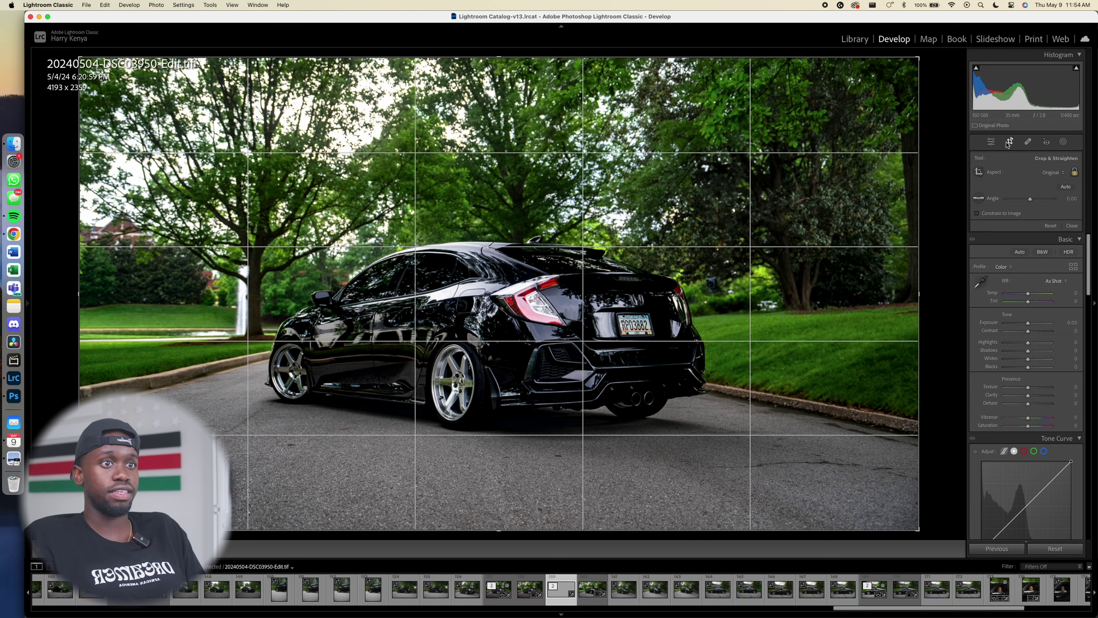
key(o)
key(o)
key(o)
key(o)
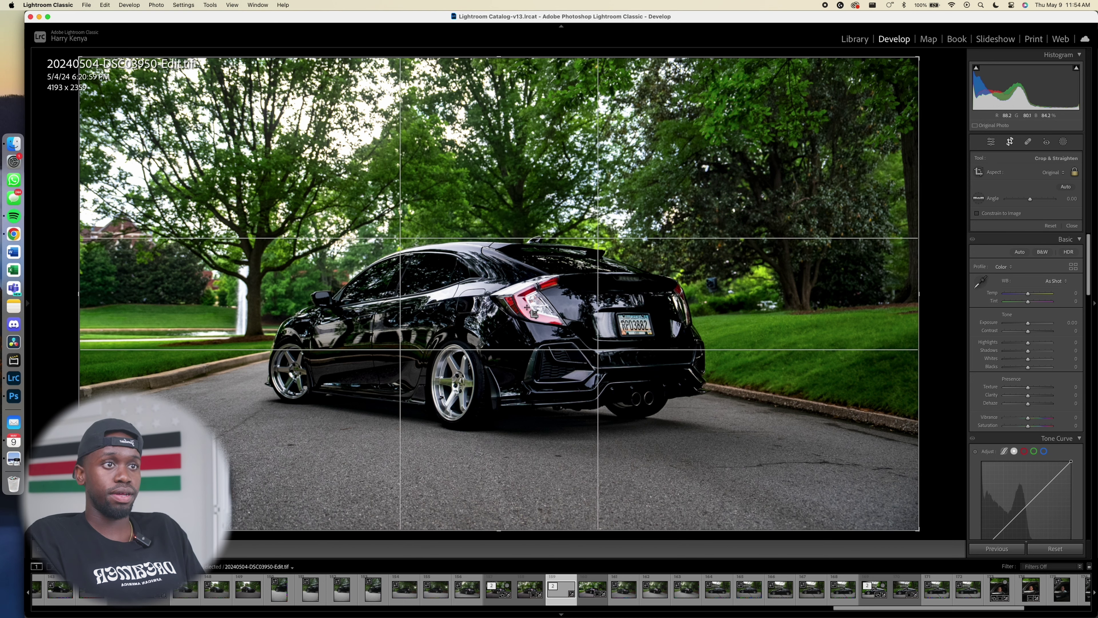
key(o)
key(o)
key(o)
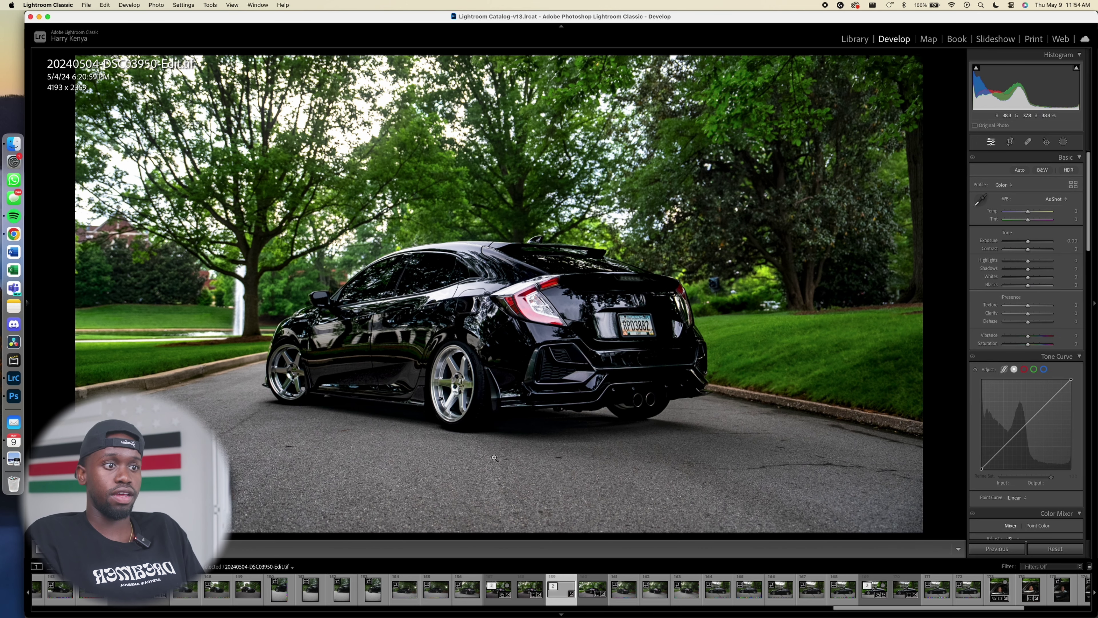
Use Reference View to compare the edited TIF with the original ARW shot
key(shift+r)
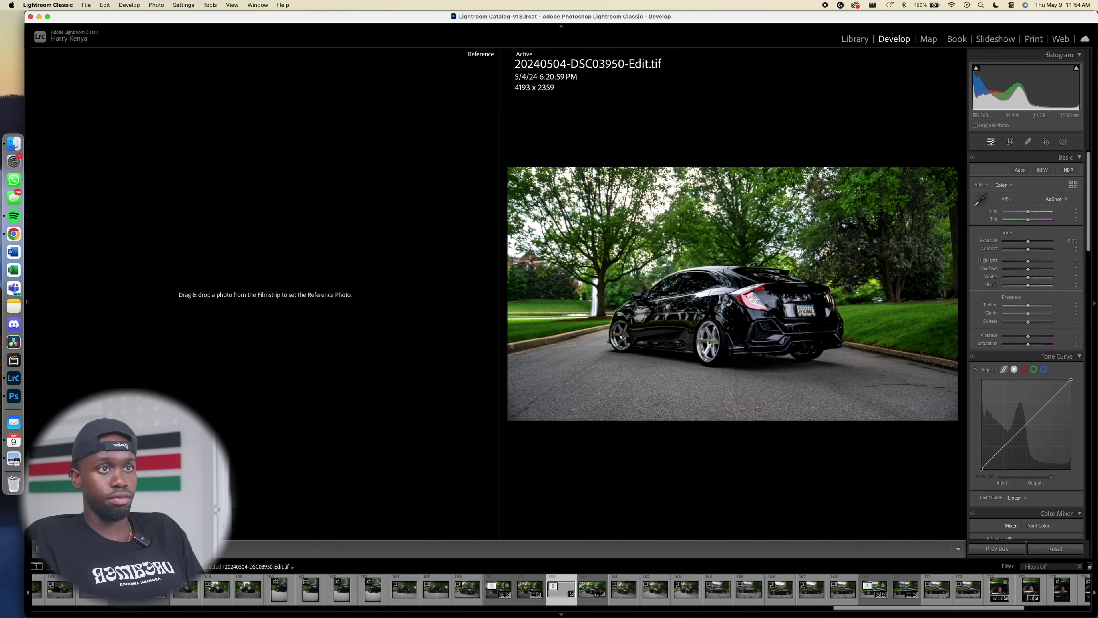
click(592, 598)
drag(593, 598, 345, 385)
click(531, 589)
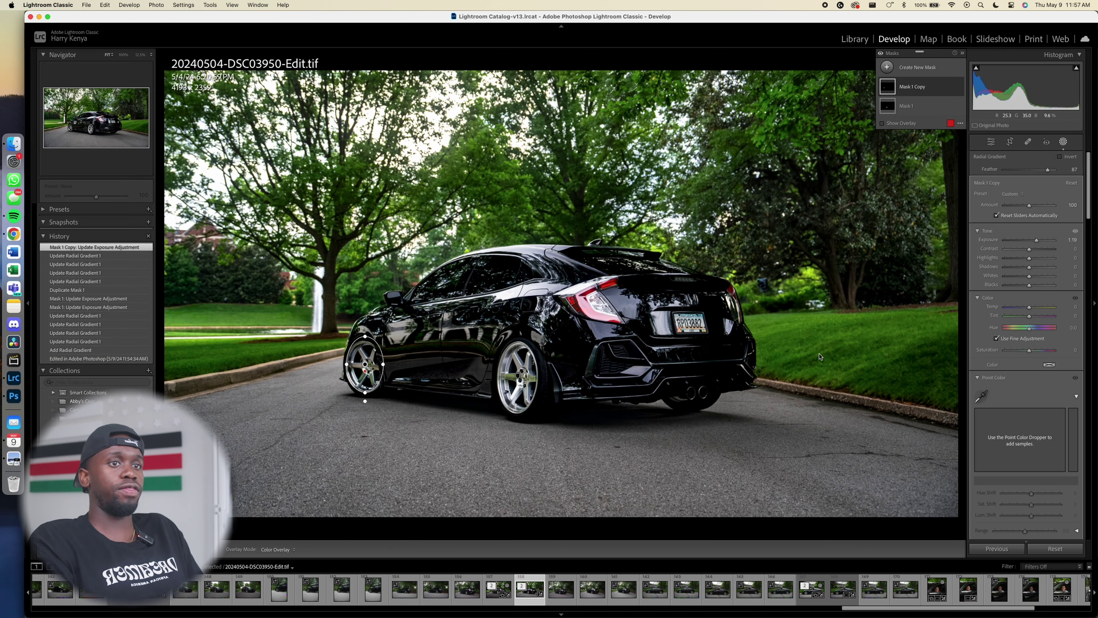
Exit masking with Mask 1 Copy applied and return to the Basic panel
click(1060, 142)
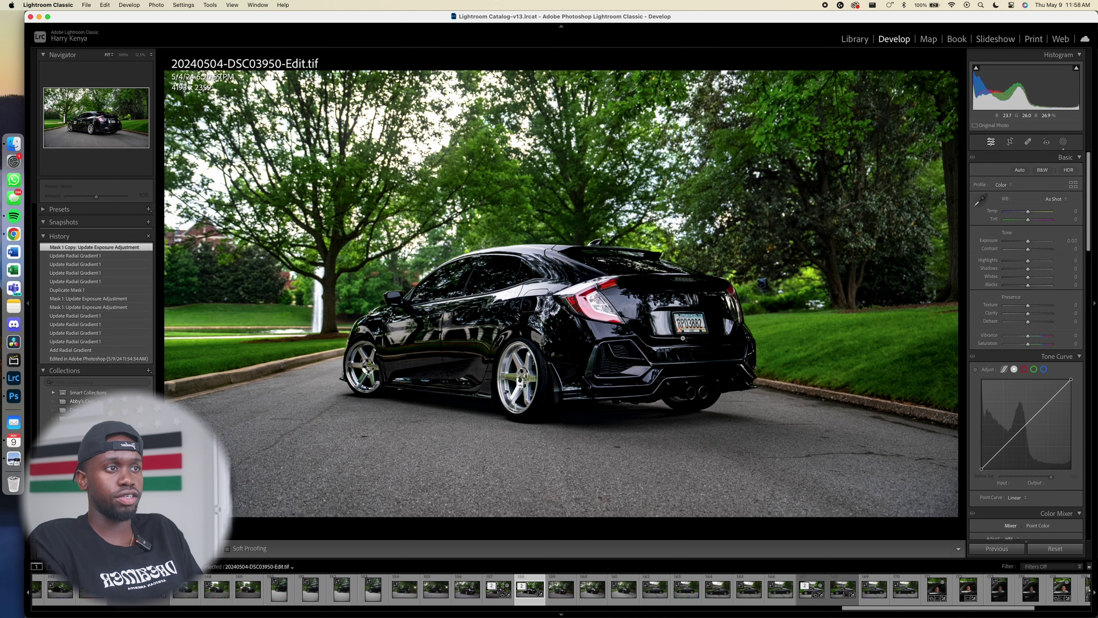